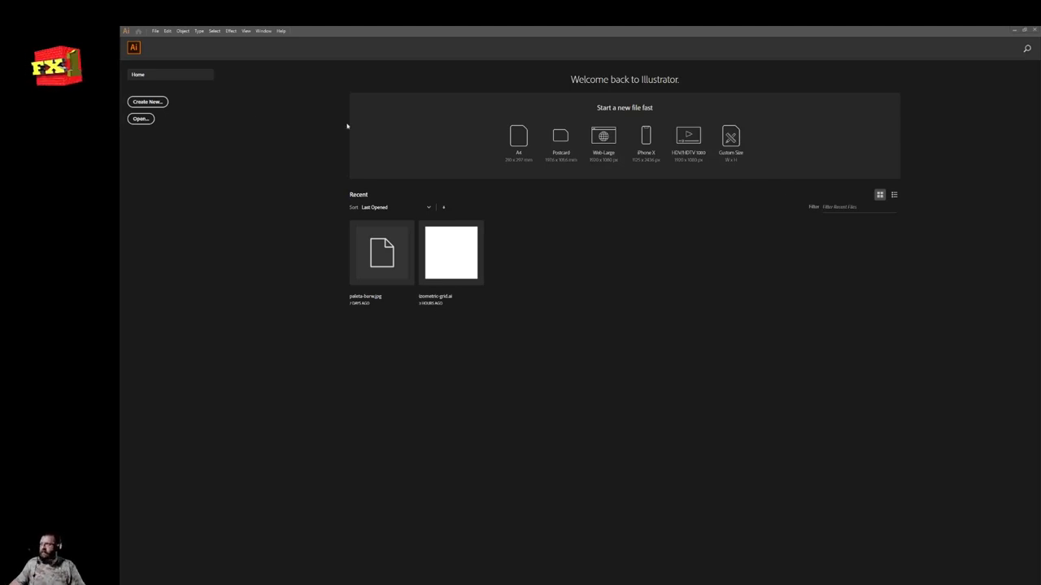
# Start a new document from the Home screen, bringing up the 800 × 800 px preset
pyautogui.click(148, 102)
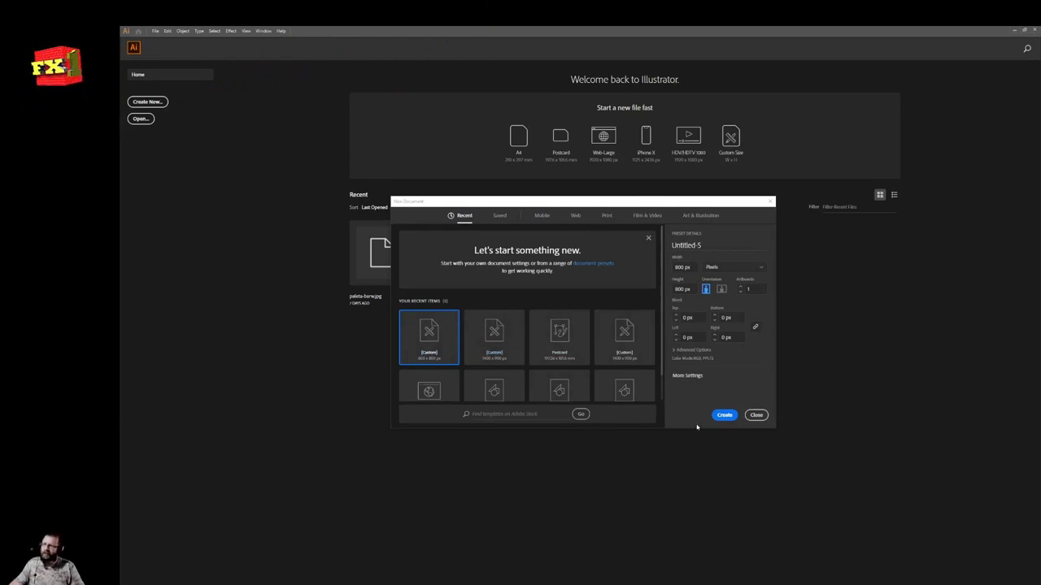
# Create the 800 × 800 px Untitled-5 document, close the Swatches panel and narrow the Layers panel
pyautogui.click(725, 416)
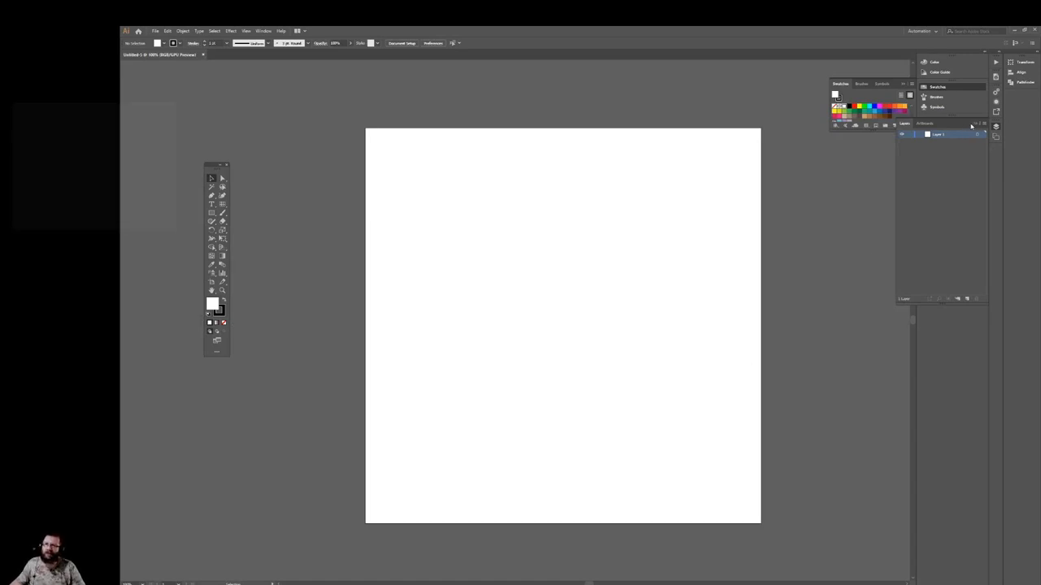
pyautogui.click(904, 84)
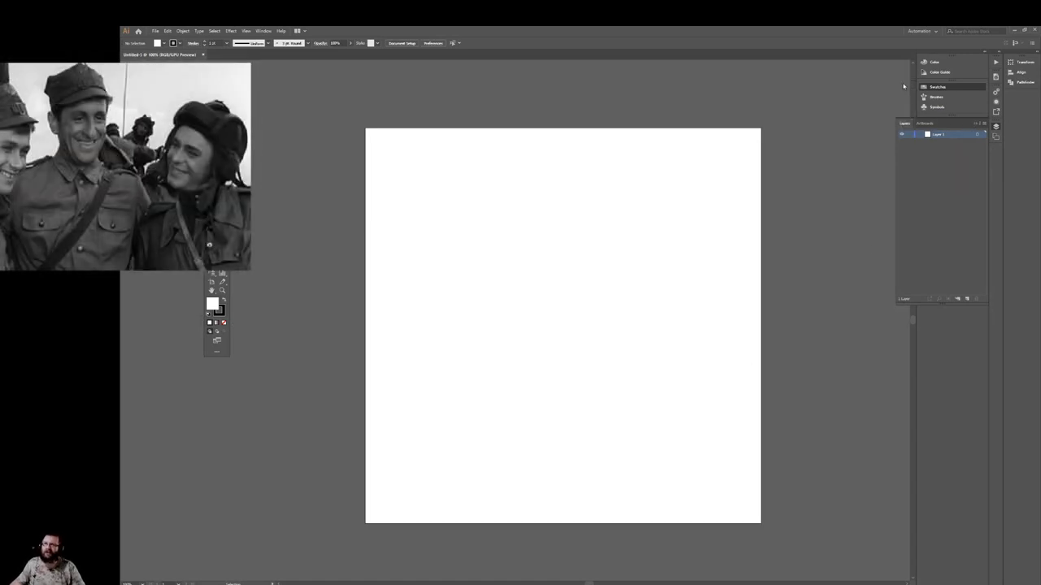
pyautogui.moveTo(896, 172); pyautogui.dragTo(913, 172)
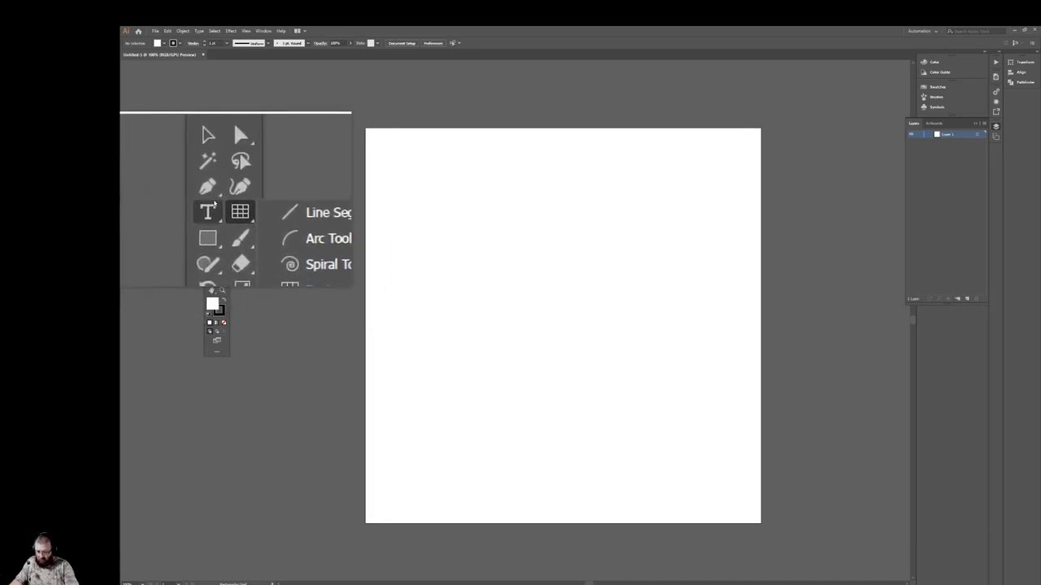
# Place a 1200 × 1200 px rectangular grid with 43 horizontal and 43 vertical dividers
pyautogui.click(260, 230)
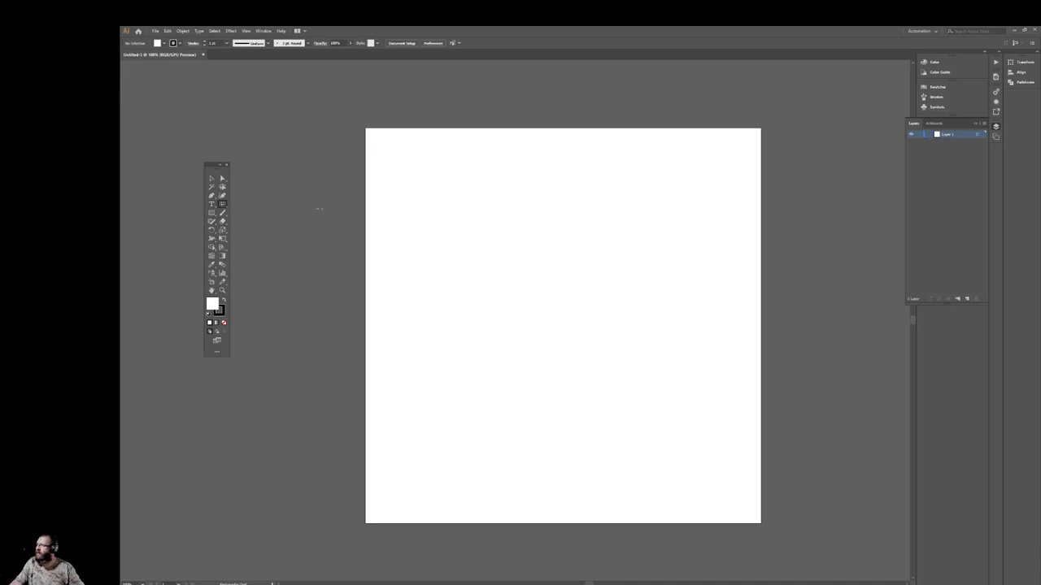
pyautogui.click(485, 231)
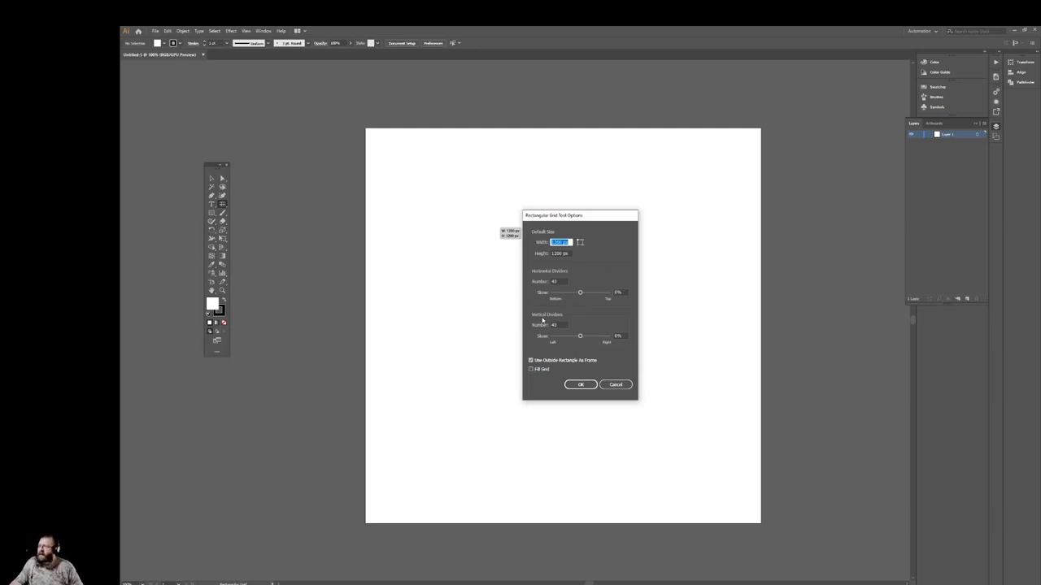
pyautogui.click(581, 385)
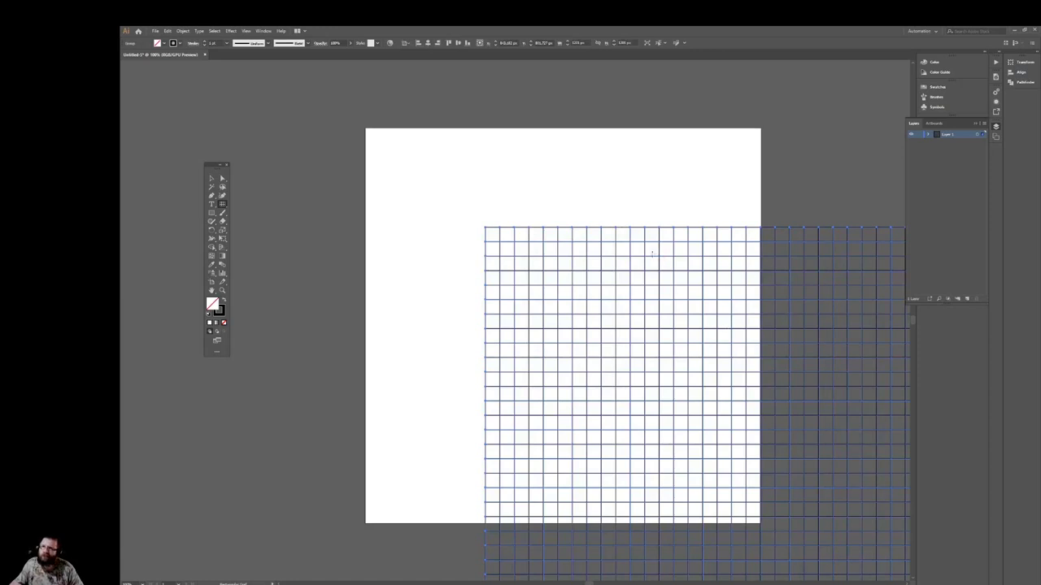
# Align the 1200 px grid to the artboard, centred both horizontally and vertically
pyautogui.click(1017, 73)
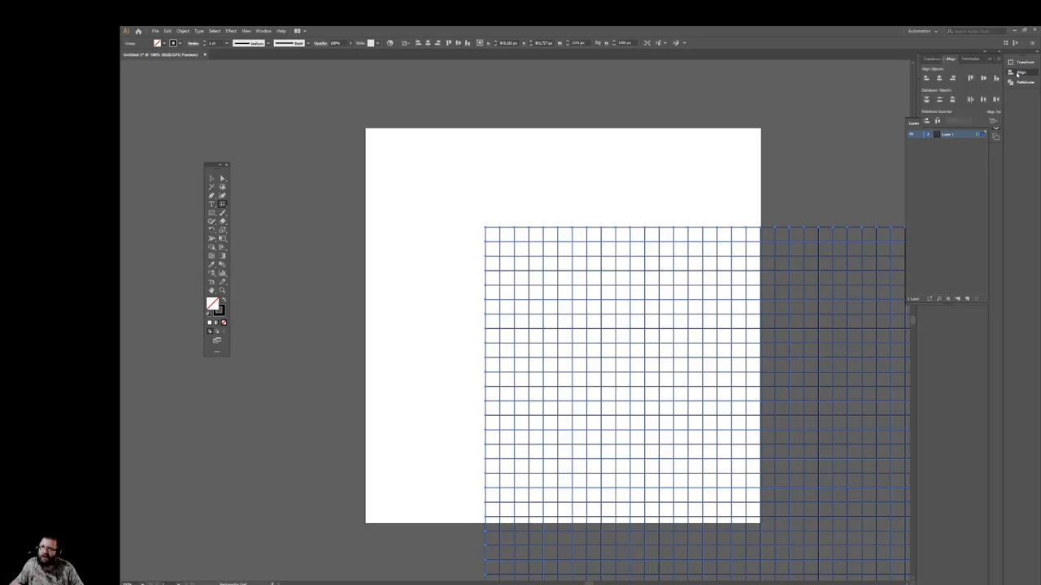
pyautogui.click(993, 120)
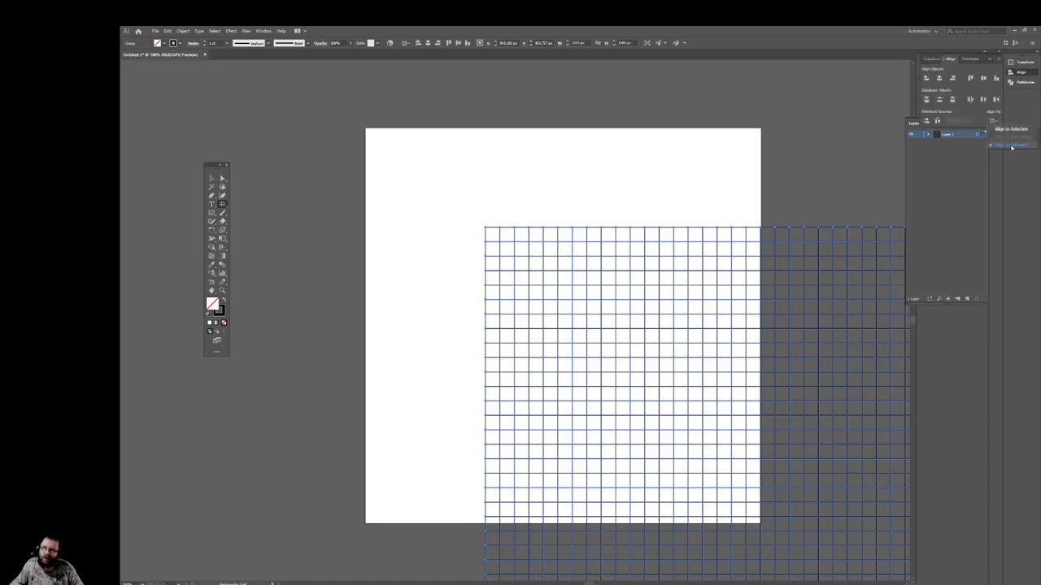
pyautogui.click(1012, 145)
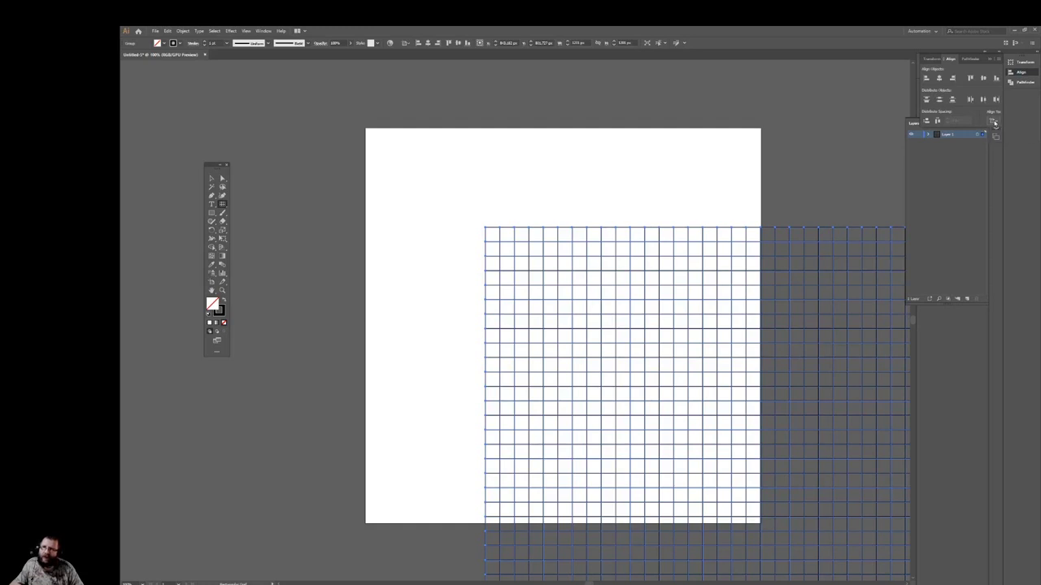
pyautogui.click(938, 78)
pyautogui.click(983, 78)
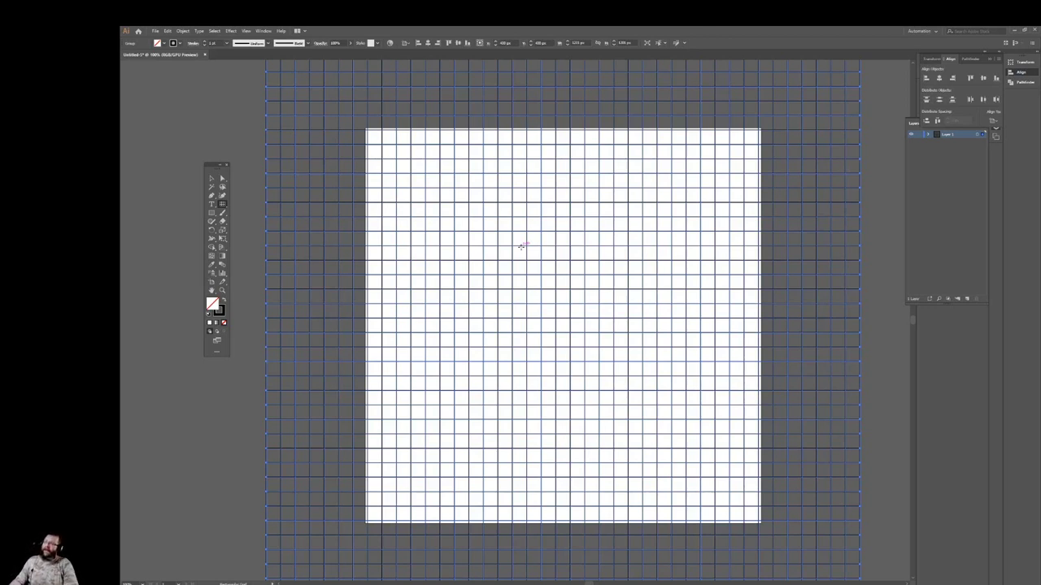
# Shear and then rotate the grid with Transform into an isometric diamond lattice, then zoom out
pyautogui.rightClick(521, 246)
pyautogui.moveTo(543, 317)
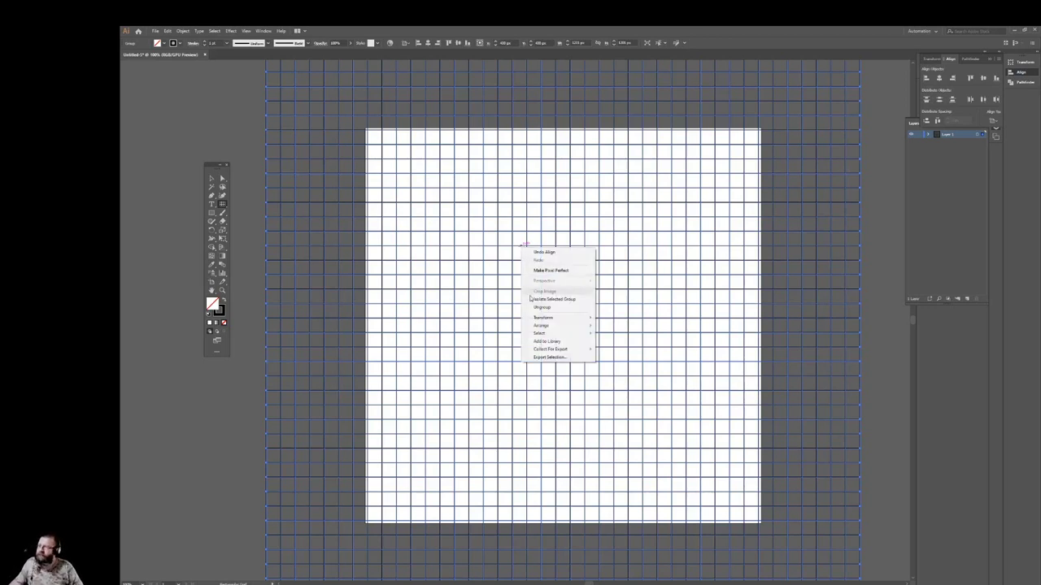
pyautogui.click(611, 359)
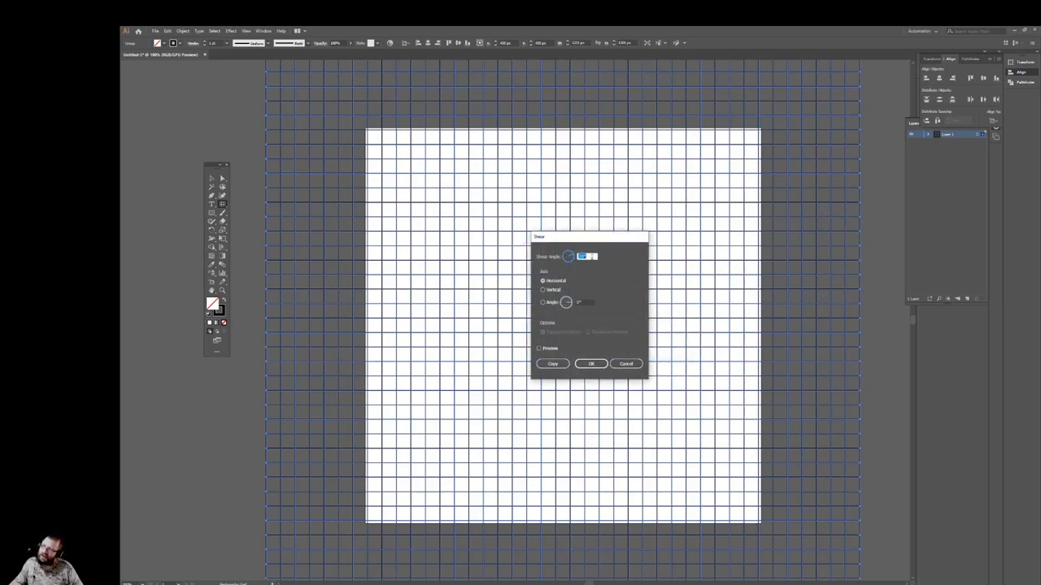
pyautogui.click(588, 364)
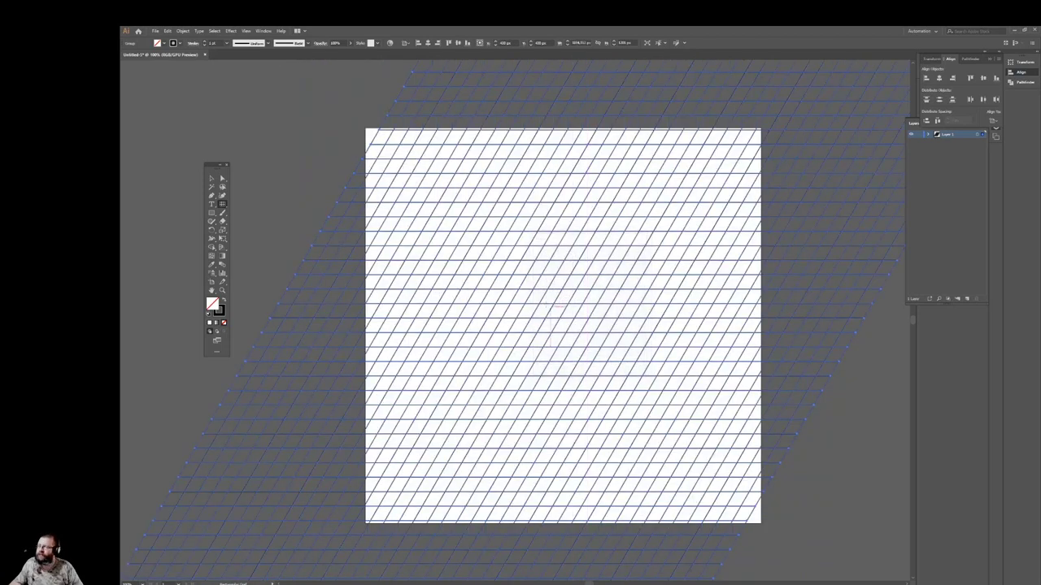
pyautogui.rightClick(531, 274)
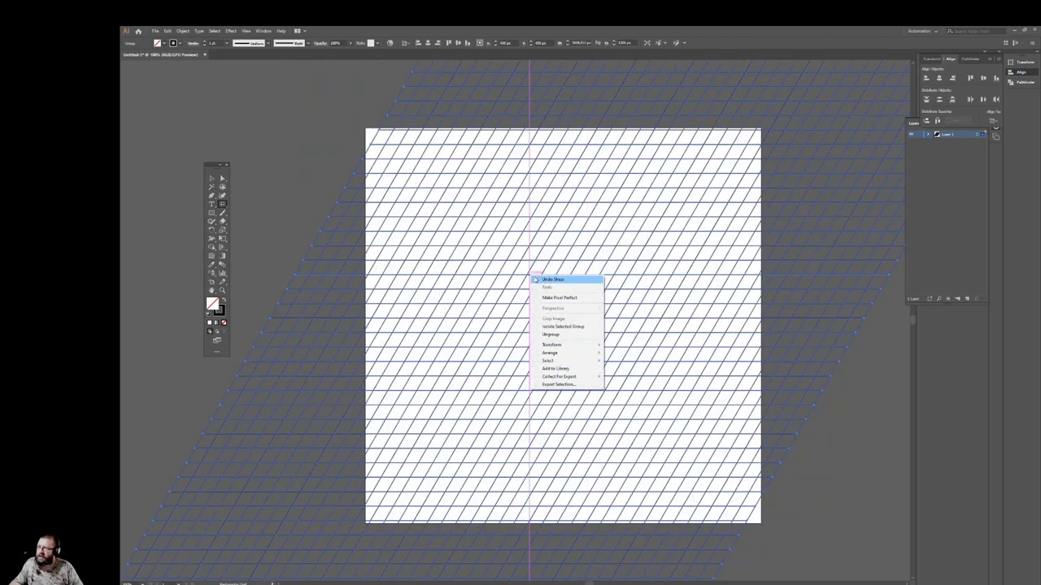
pyautogui.moveTo(561, 345)
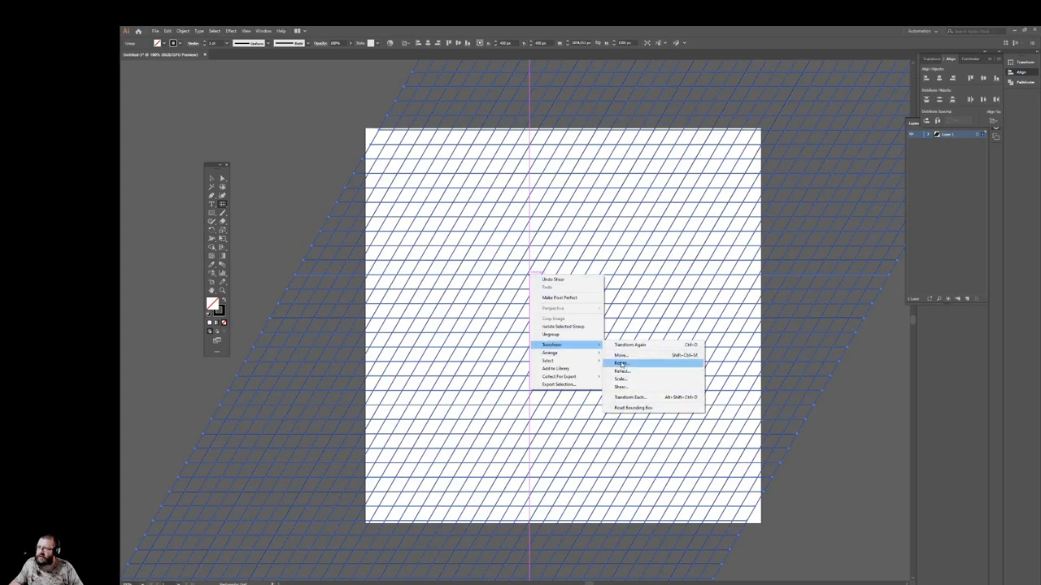
pyautogui.click(625, 361)
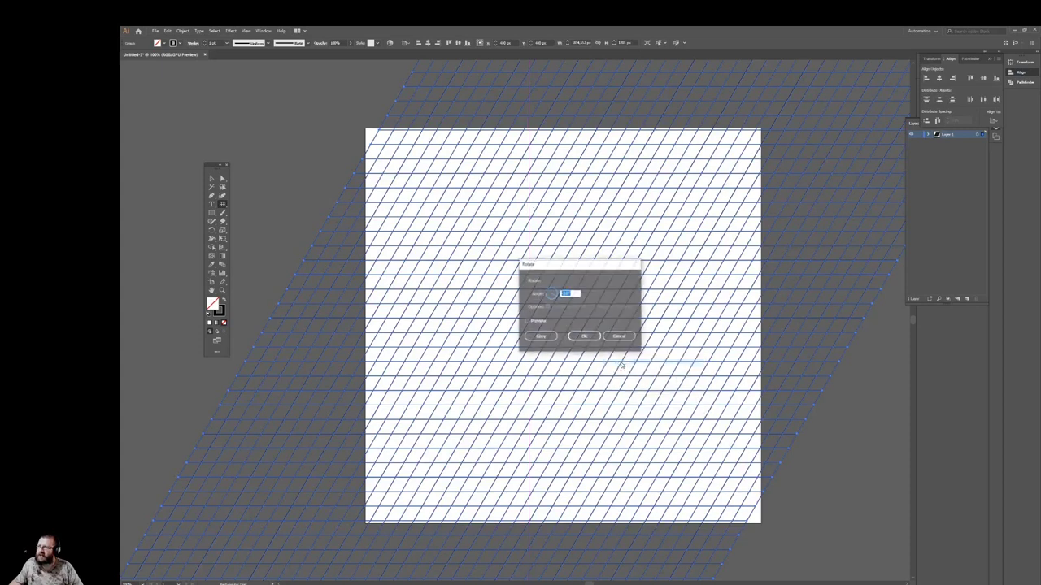
pyautogui.click(573, 335)
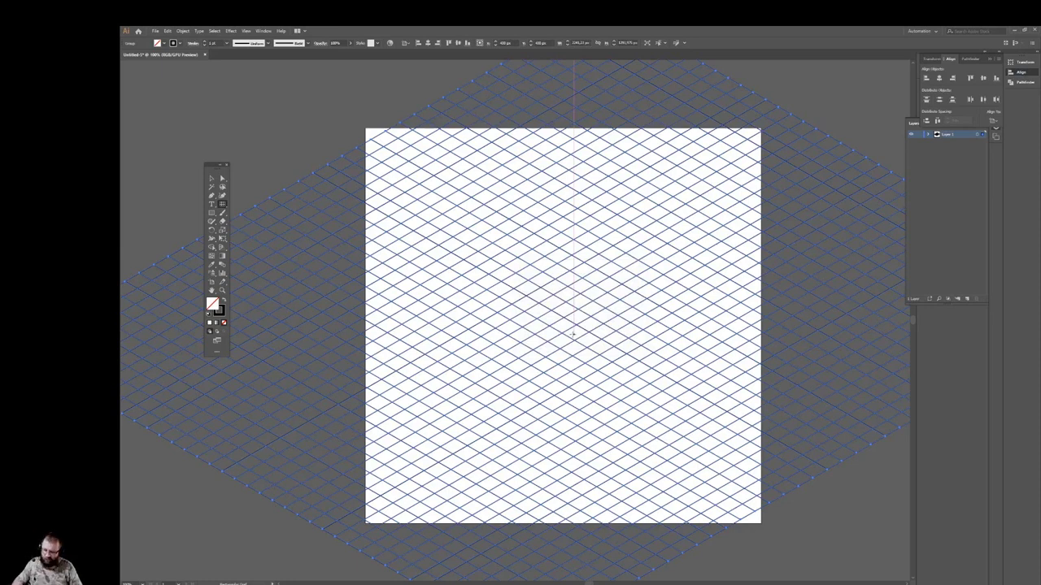
pyautogui.hotkey('ctrl', '-')
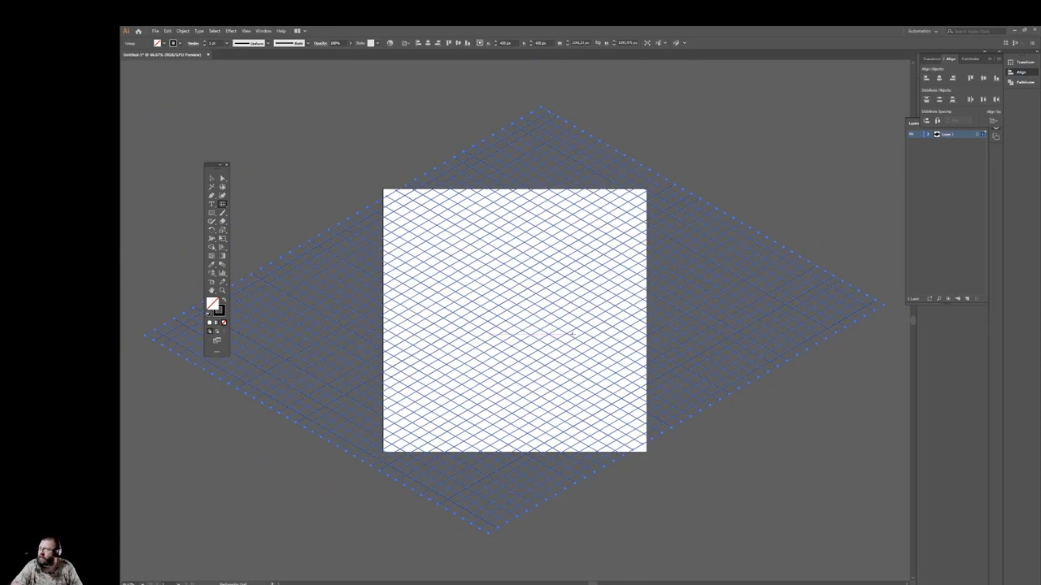
# Convert the grid into guides, add Layer 2 for drawing, and lock Layer 1
pyautogui.click(244, 31)
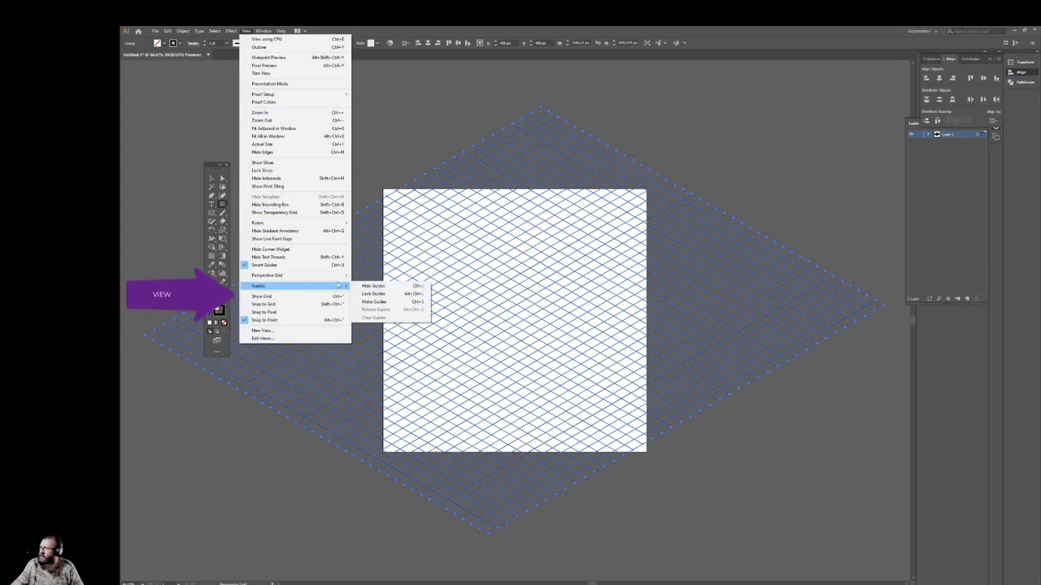
pyautogui.moveTo(259, 286)
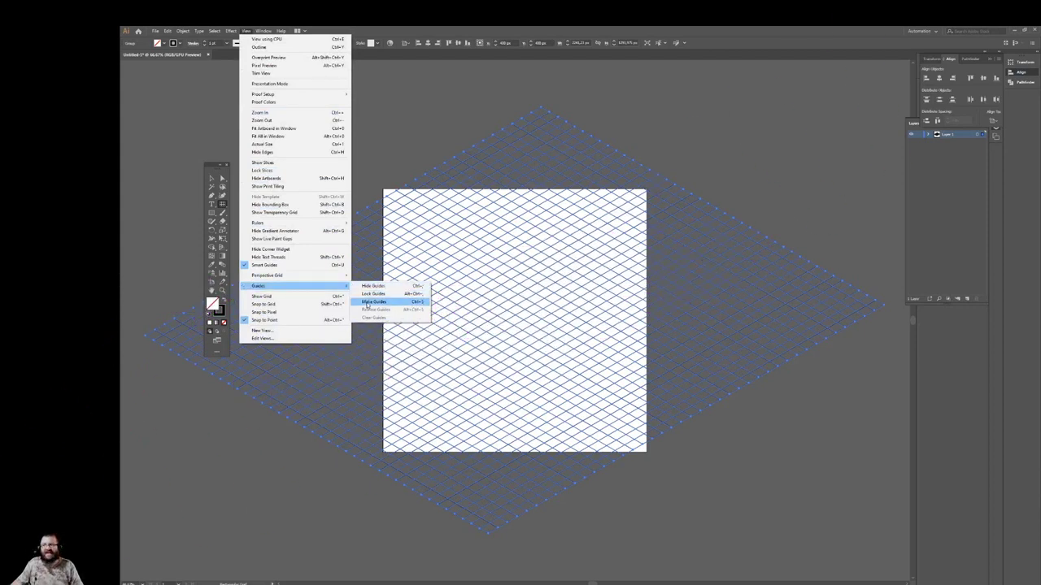
pyautogui.click(368, 302)
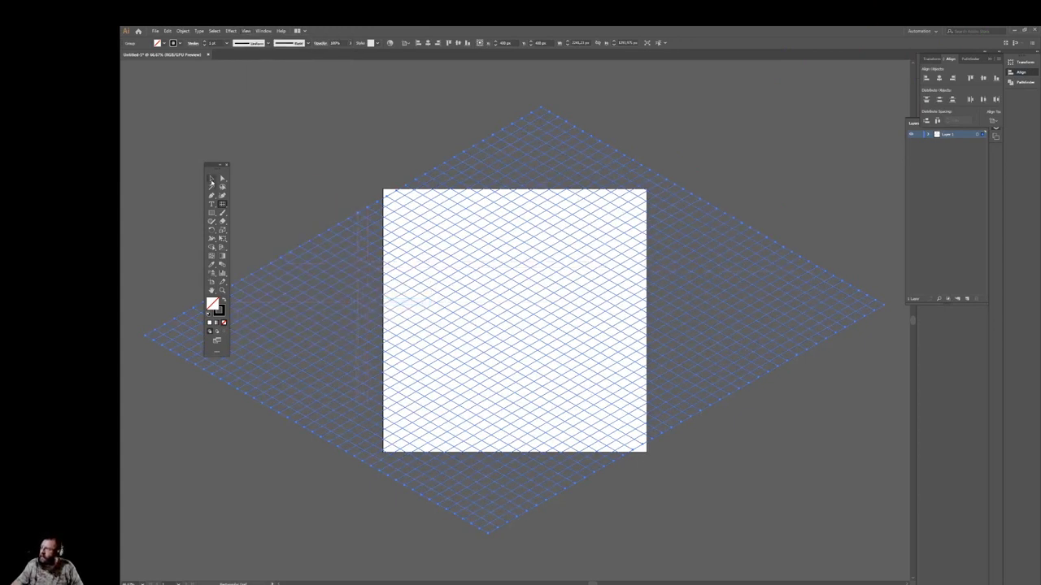
pyautogui.click(339, 197)
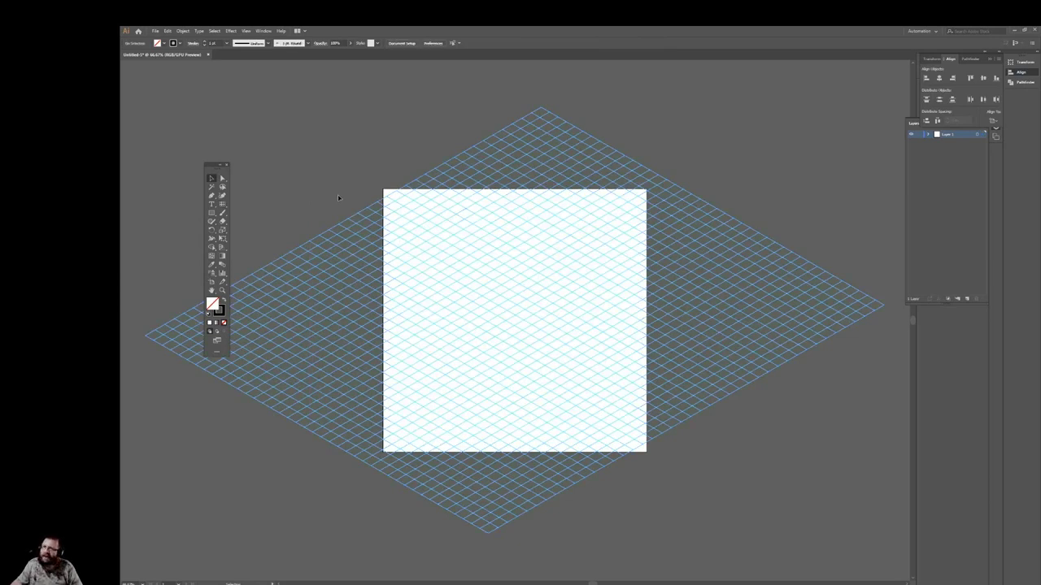
pyautogui.click(966, 298)
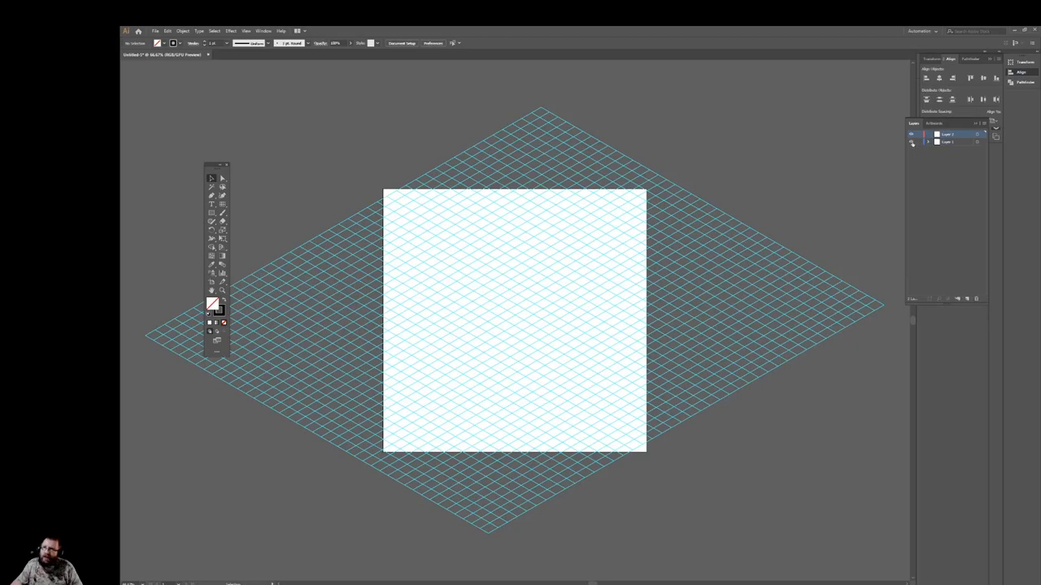
pyautogui.click(918, 142)
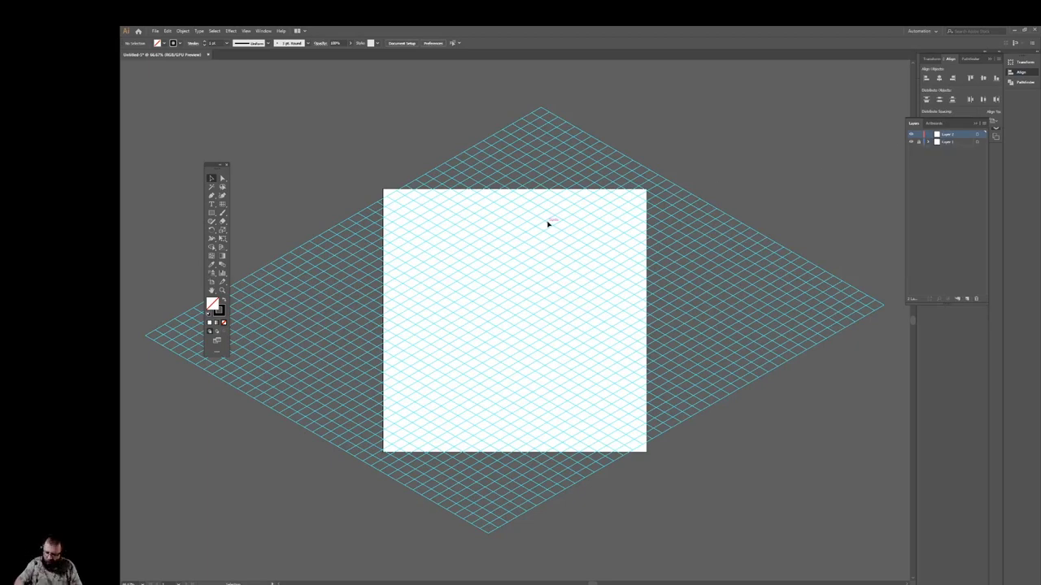
# Adjust the zoom, select the Pen Tool, and set a brown fill with no stroke
pyautogui.hotkey('ctrl', '=')
pyautogui.hotkey('ctrl', '=')
pyautogui.hotkey('ctrl', '=')
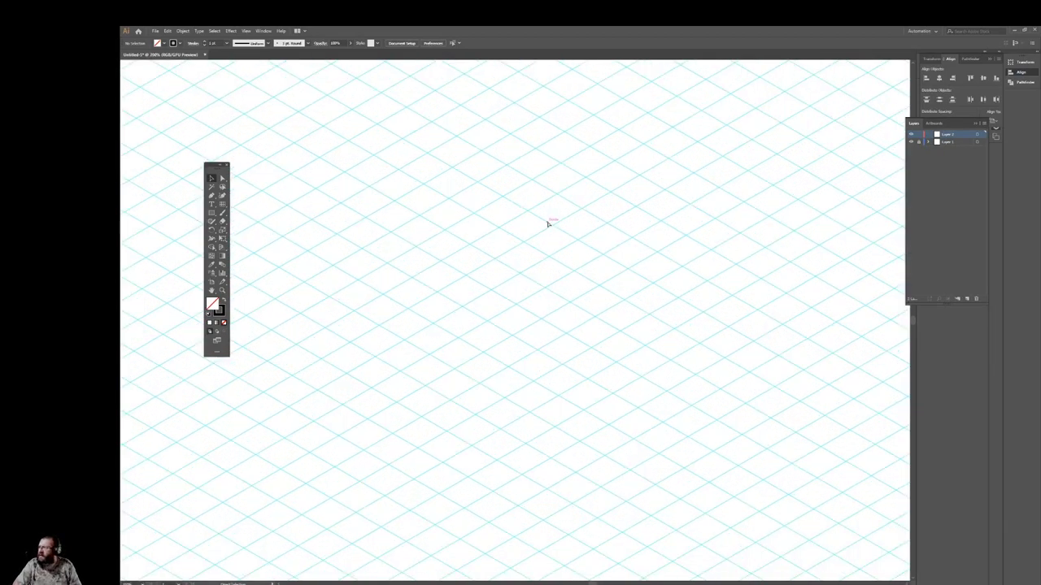
pyautogui.hotkey('ctrl', '-')
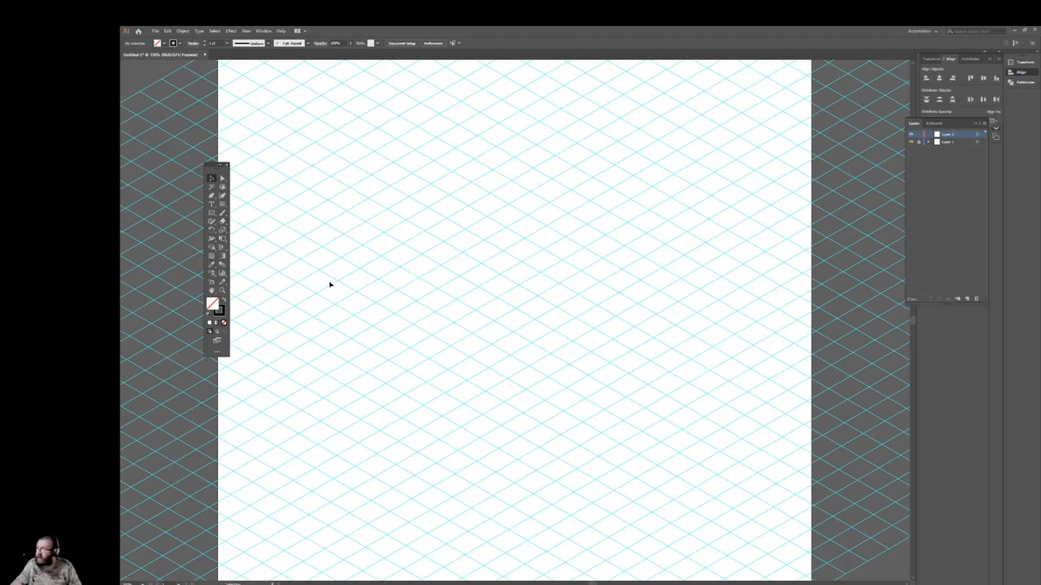
pyautogui.press('p')
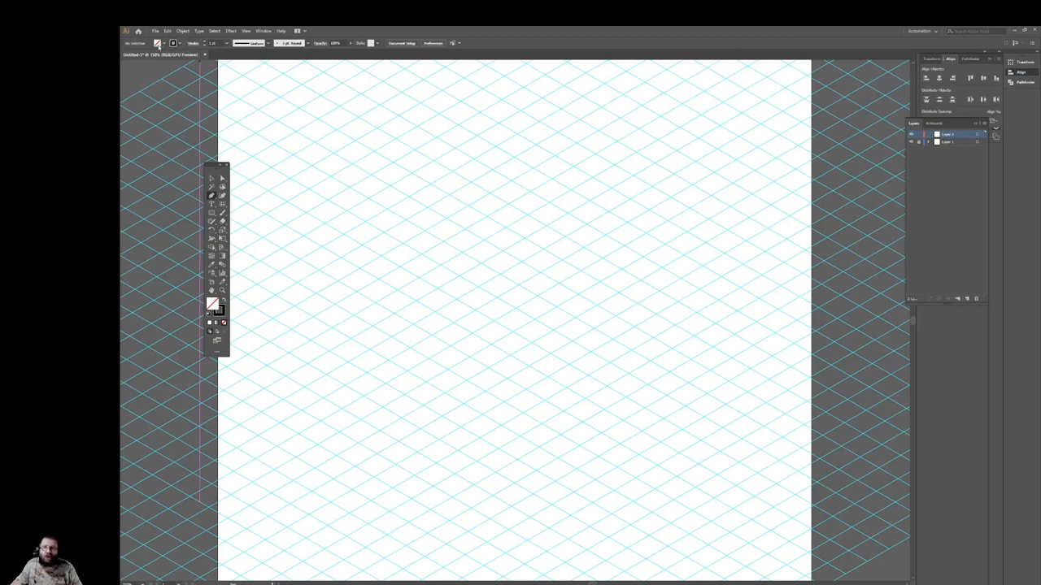
pyautogui.click(165, 44)
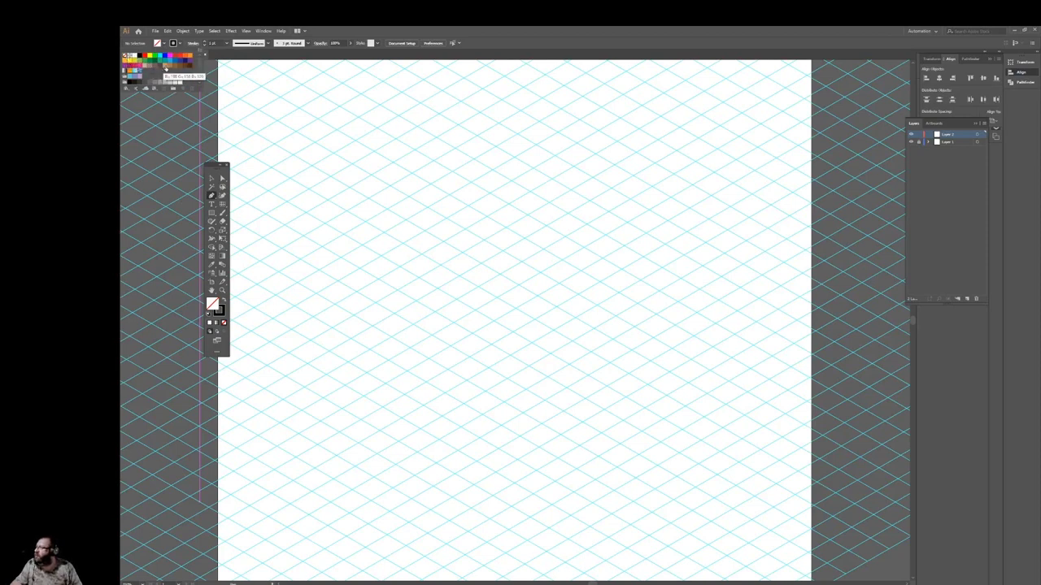
pyautogui.click(179, 60)
pyautogui.click(178, 43)
pyautogui.click(178, 43)
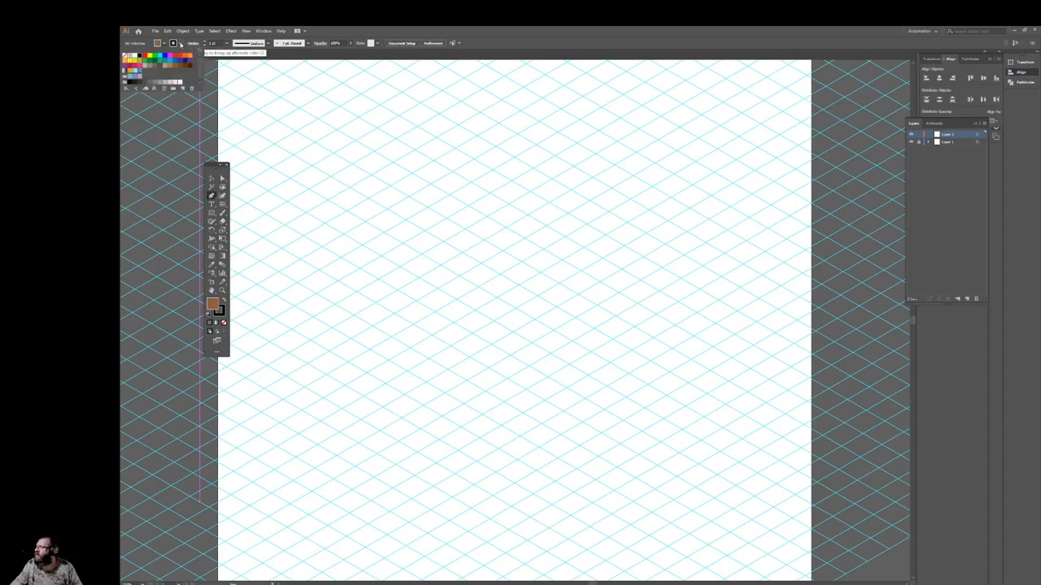
pyautogui.click(125, 56)
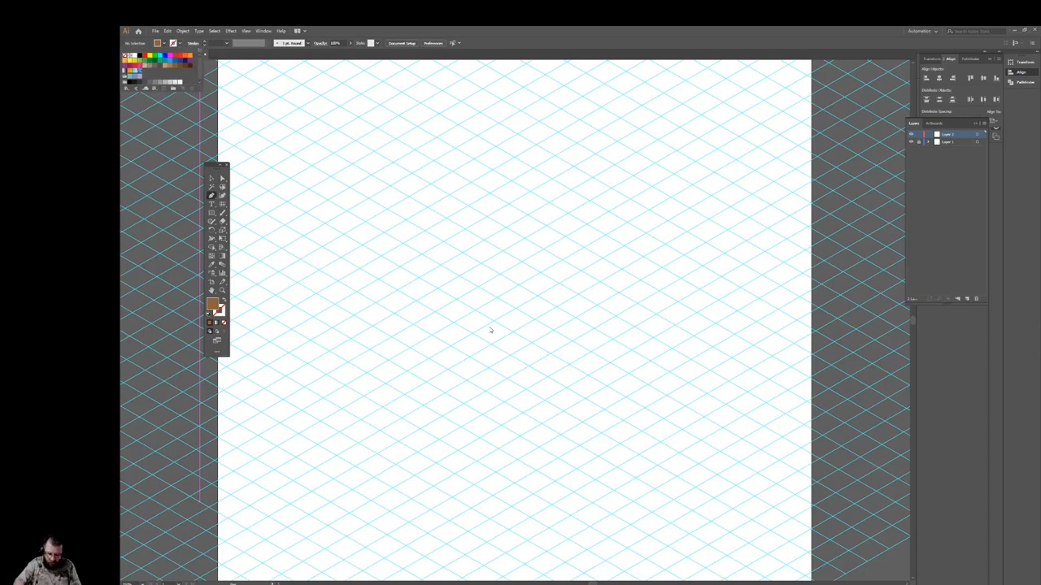
# Zoom in and draw a closed brown triangle on one isometric grid cell
pyautogui.press('Escape')
pyautogui.hotkey('ctrl', '=')
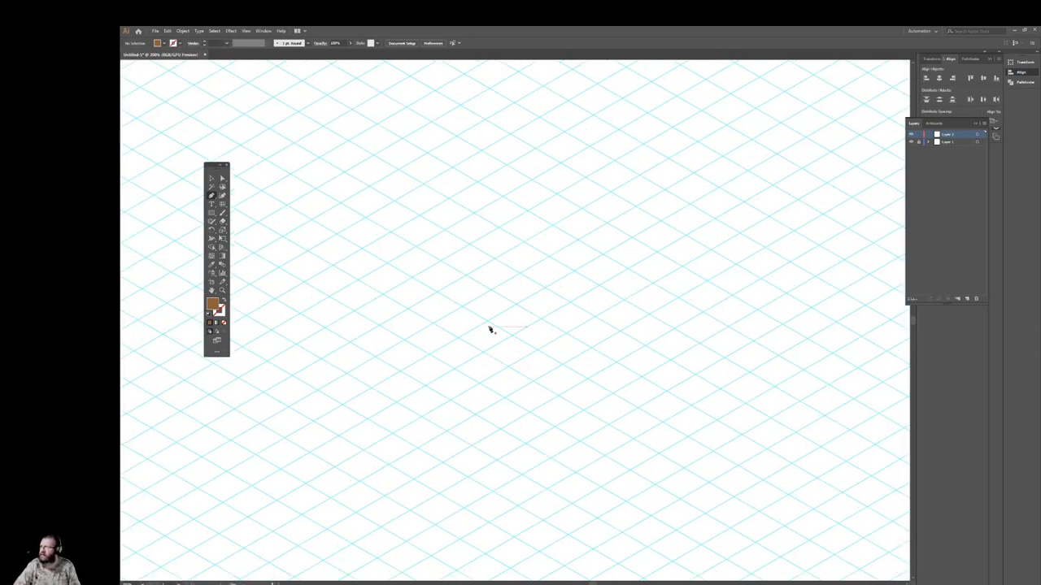
pyautogui.click(428, 357)
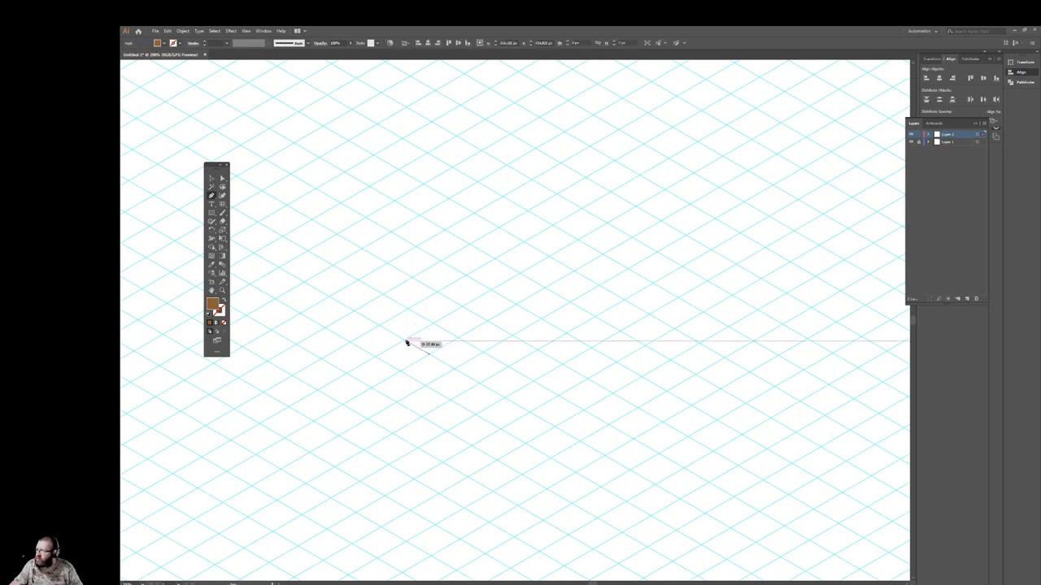
pyautogui.click(405, 342)
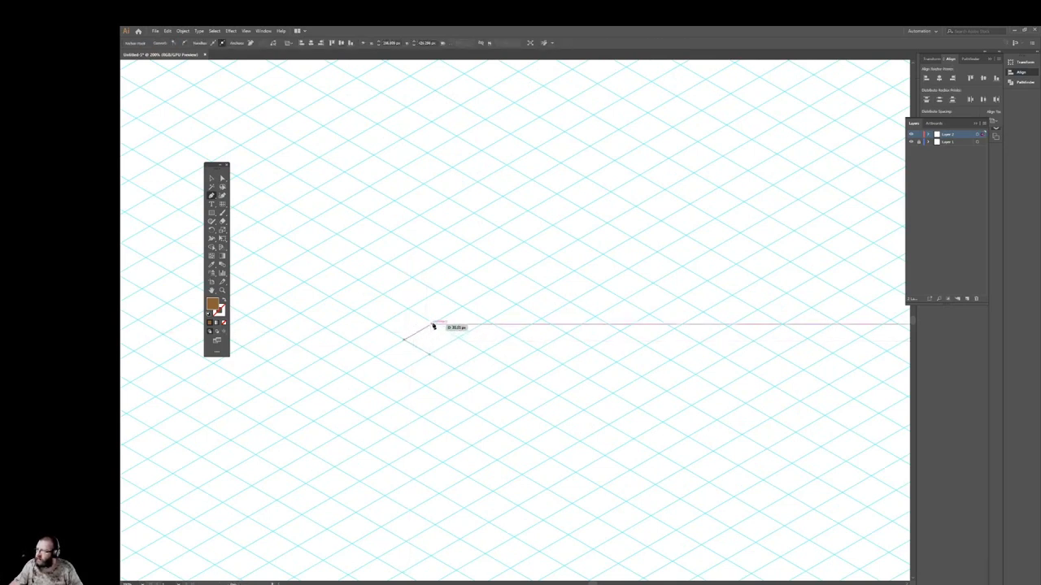
pyautogui.click(433, 326)
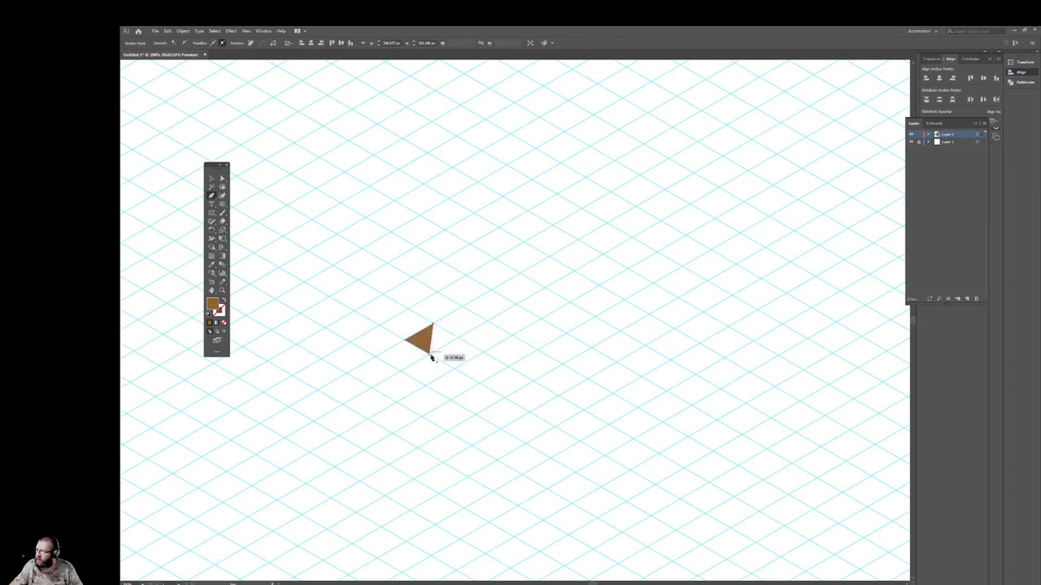
pyautogui.click(430, 356)
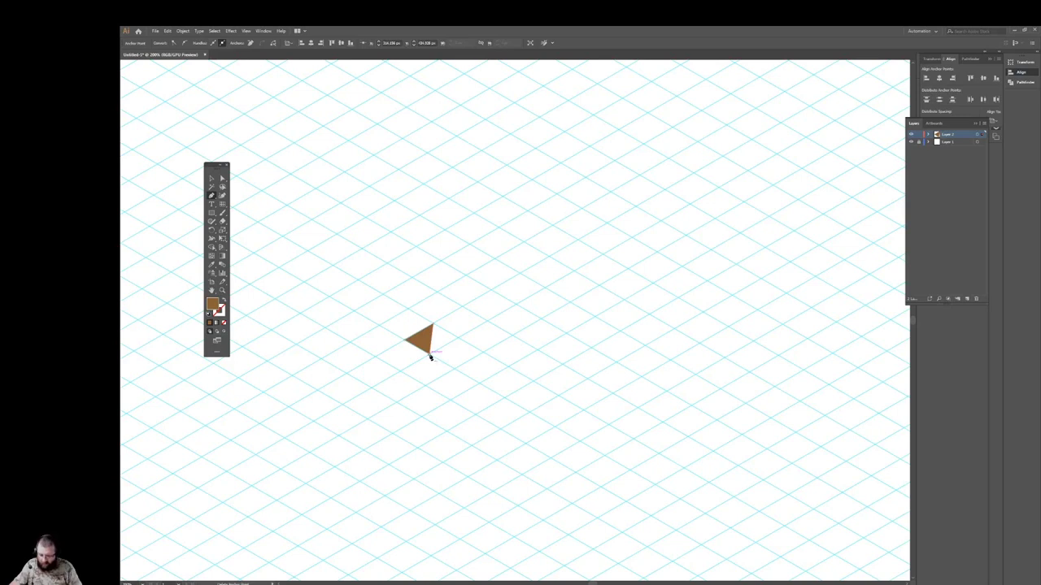
# Duplicate the triangle, rotate the copy and snap it against the original to form a diamond
pyautogui.press('v')
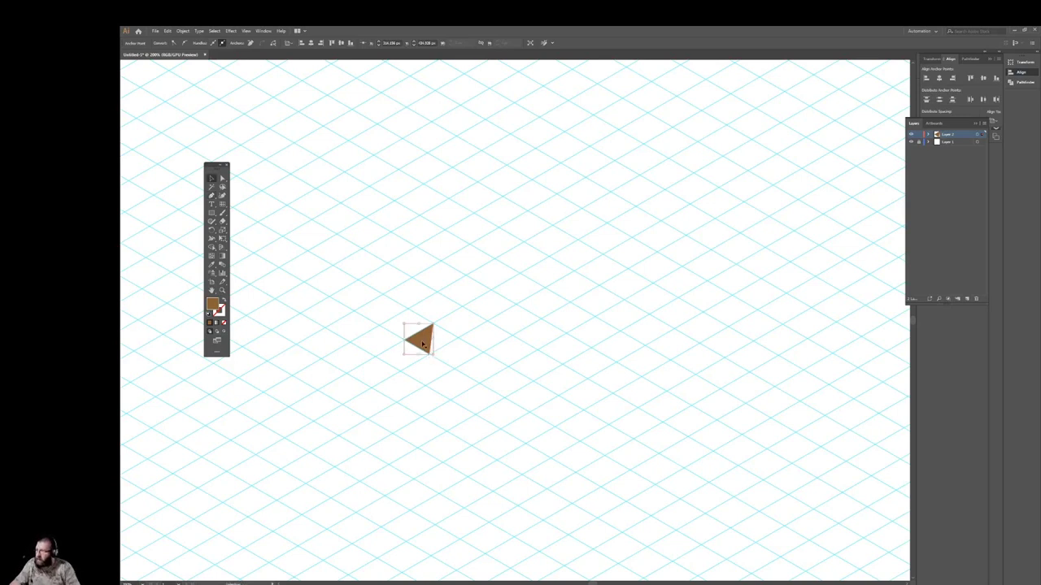
pyautogui.moveTo(424, 341); pyautogui.dragTo(449, 343)
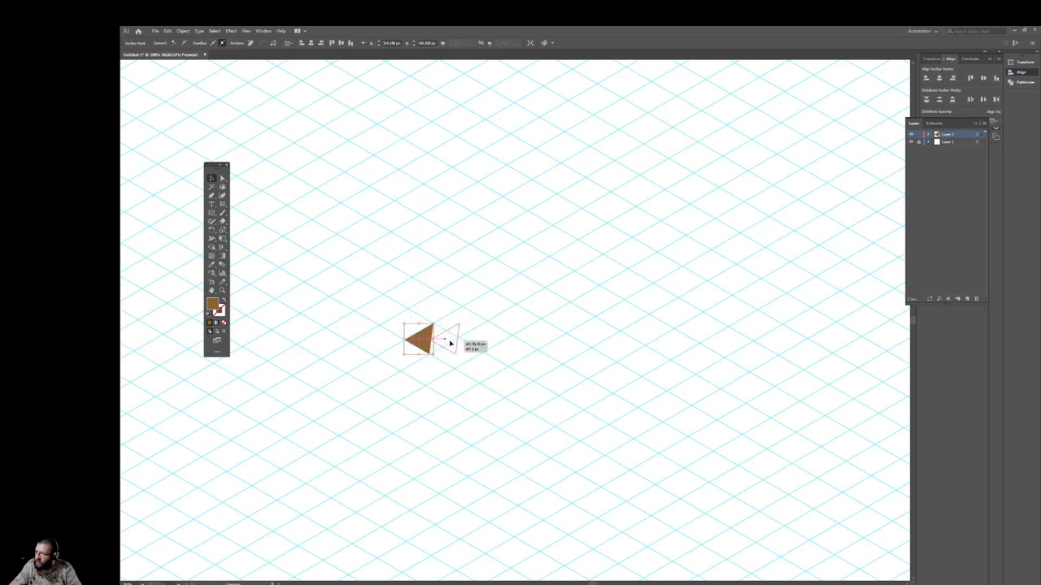
pyautogui.moveTo(449, 343); pyautogui.dragTo(450, 343)
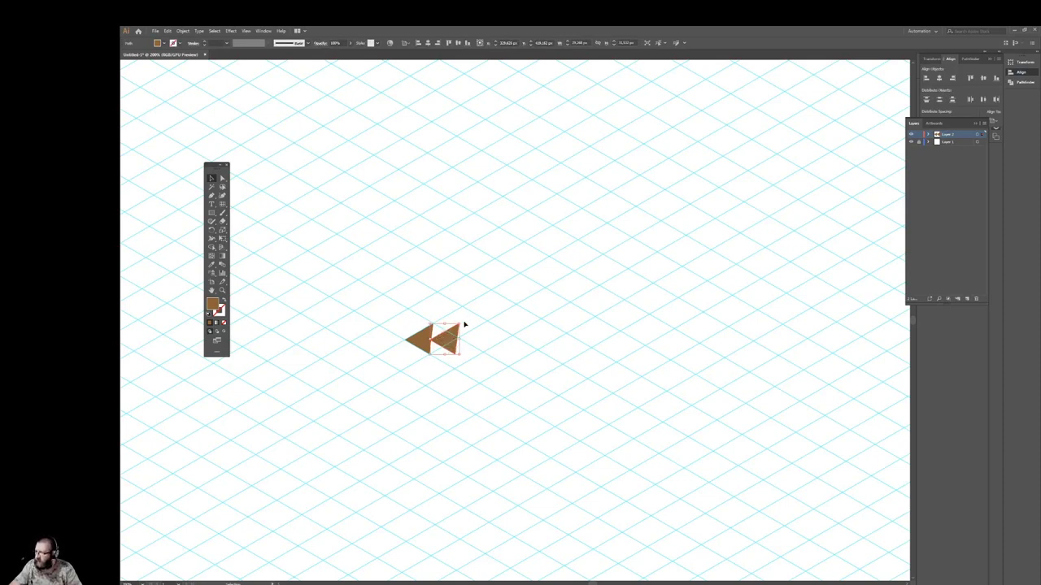
pyautogui.hotkey('ctrl', '+')
pyautogui.hotkey('ctrl', '+')
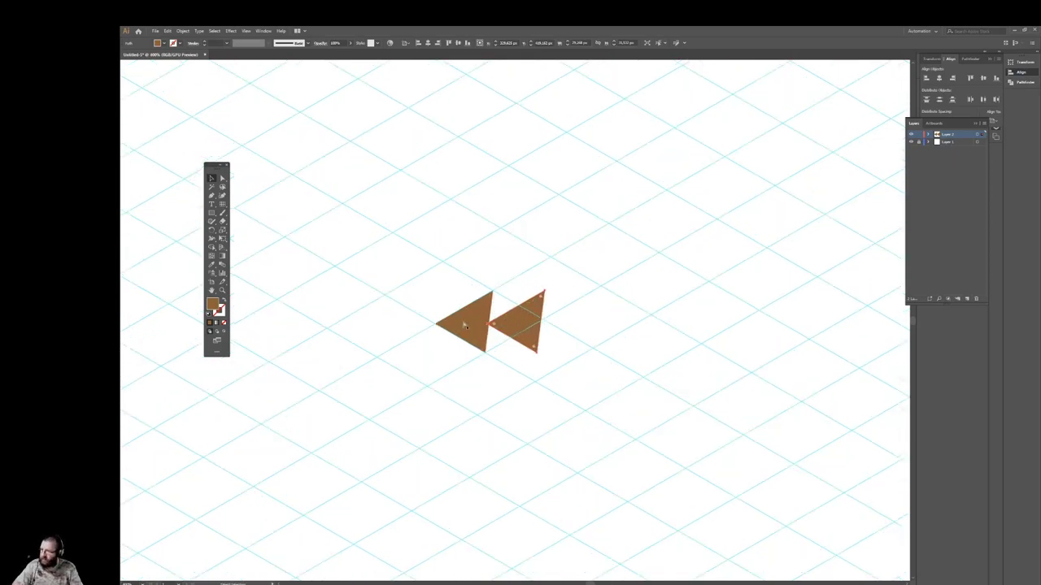
pyautogui.hotkey('ctrl', '+')
pyautogui.hotkey('ctrl', '+')
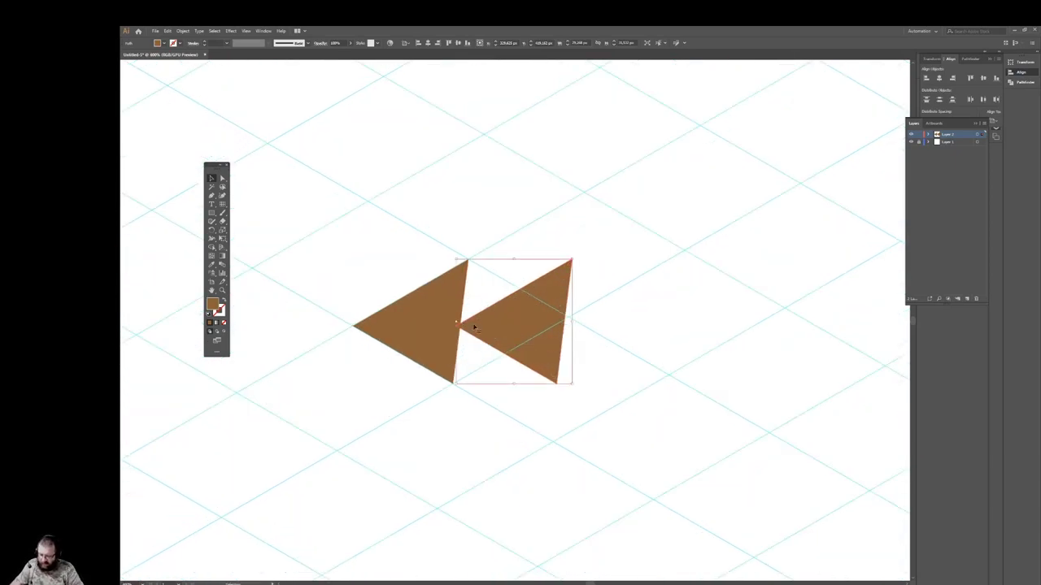
pyautogui.hotkey('ctrl', 'shift', 'a')
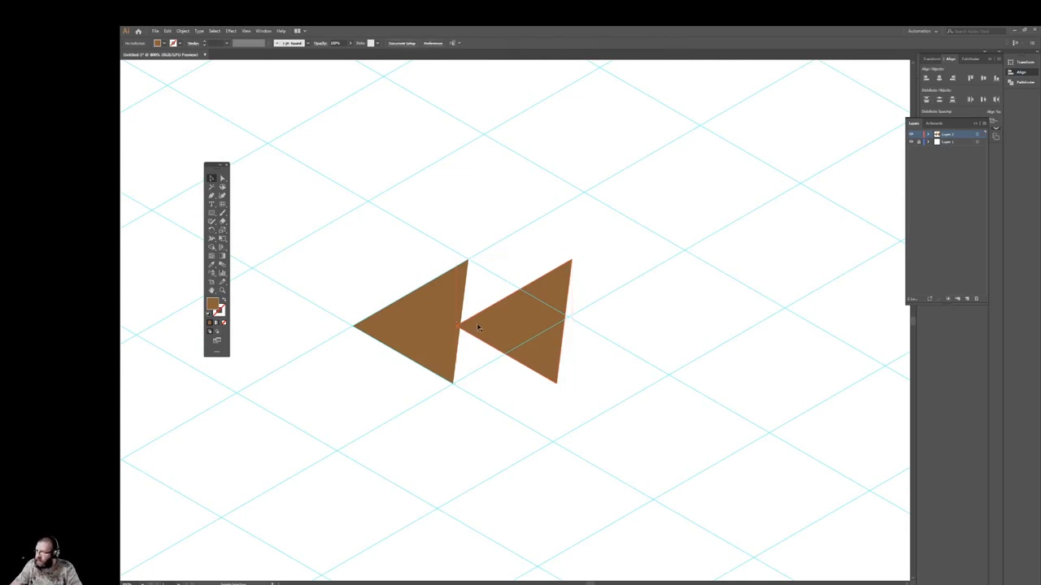
pyautogui.moveTo(478, 327); pyautogui.dragTo(484, 326)
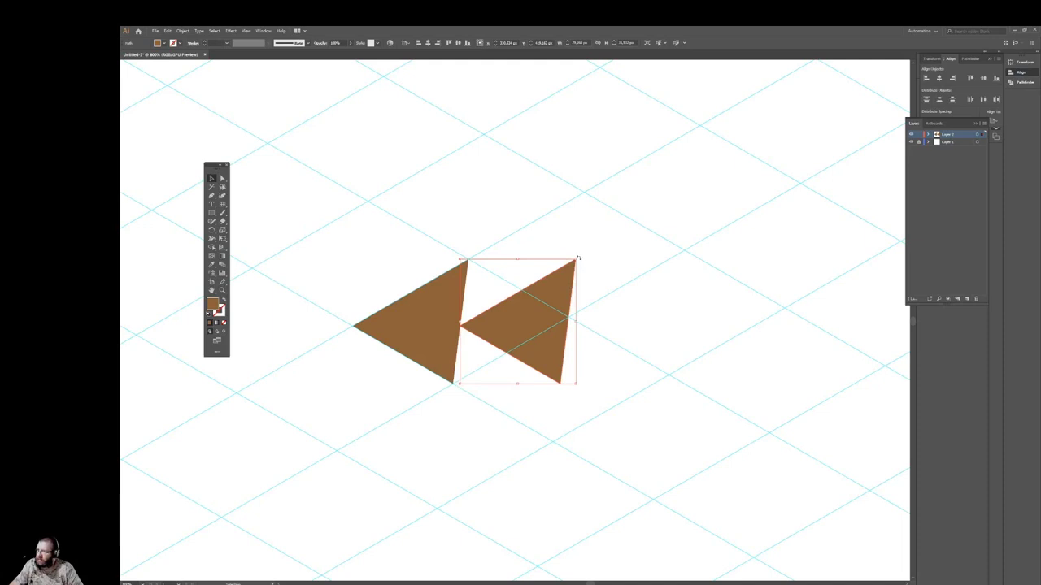
pyautogui.moveTo(579, 259)
pyautogui.mouseDown()
pyautogui.moveTo(586, 298)
pyautogui.moveTo(470, 371)
pyautogui.mouseUp()
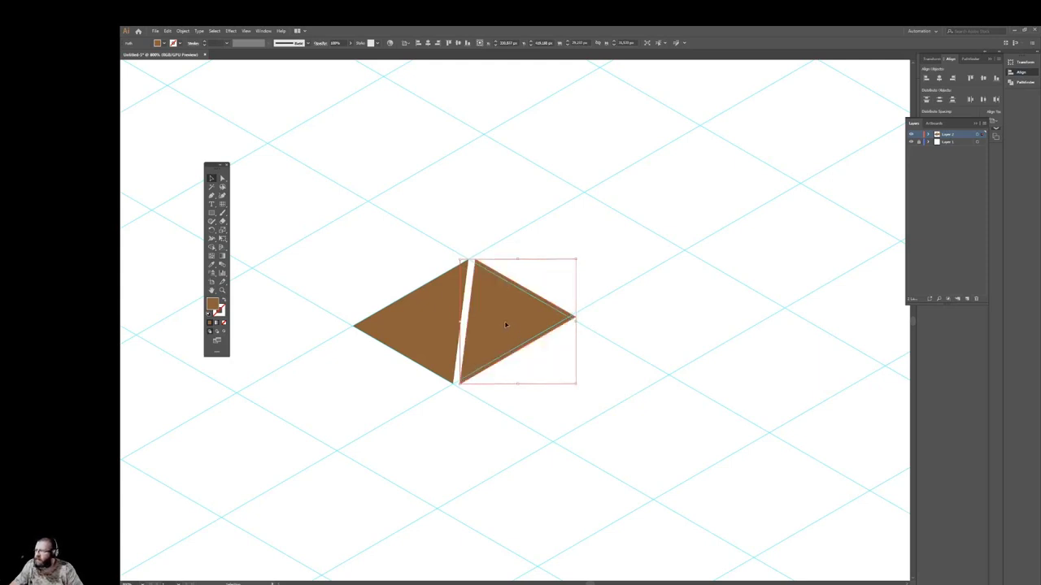
pyautogui.moveTo(505, 325); pyautogui.dragTo(495, 323)
pyautogui.click(664, 387)
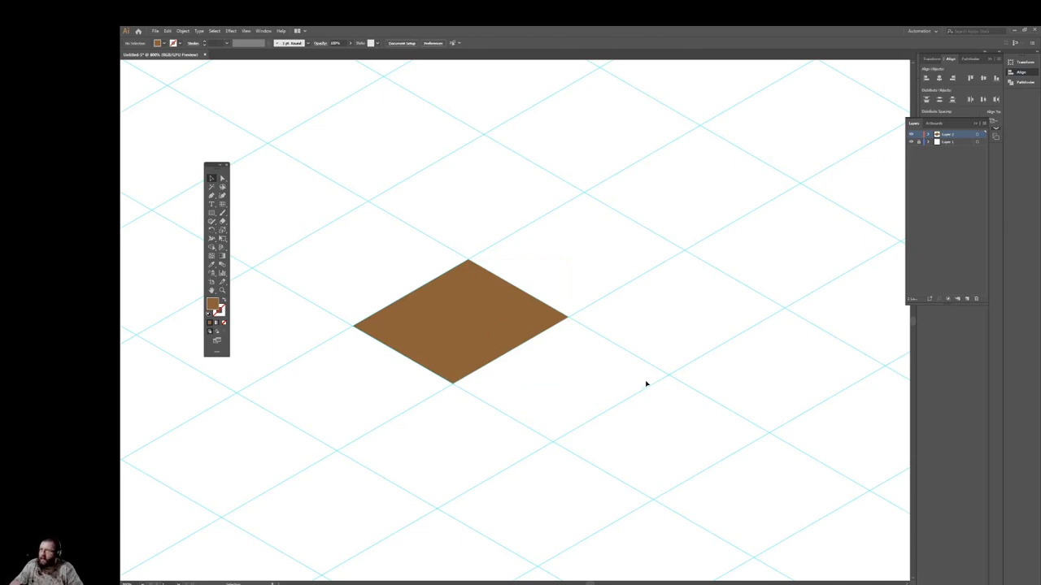
# Copy both diamond halves upward into a second diamond, and copy the lower-left half toward the right side
pyautogui.click(497, 325)
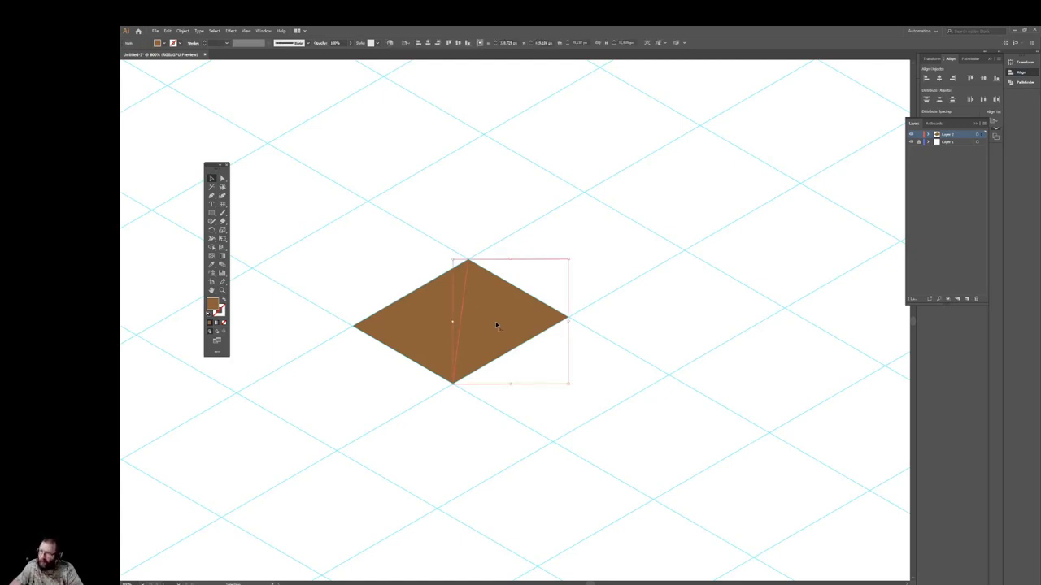
pyautogui.moveTo(497, 325); pyautogui.dragTo(512, 201)
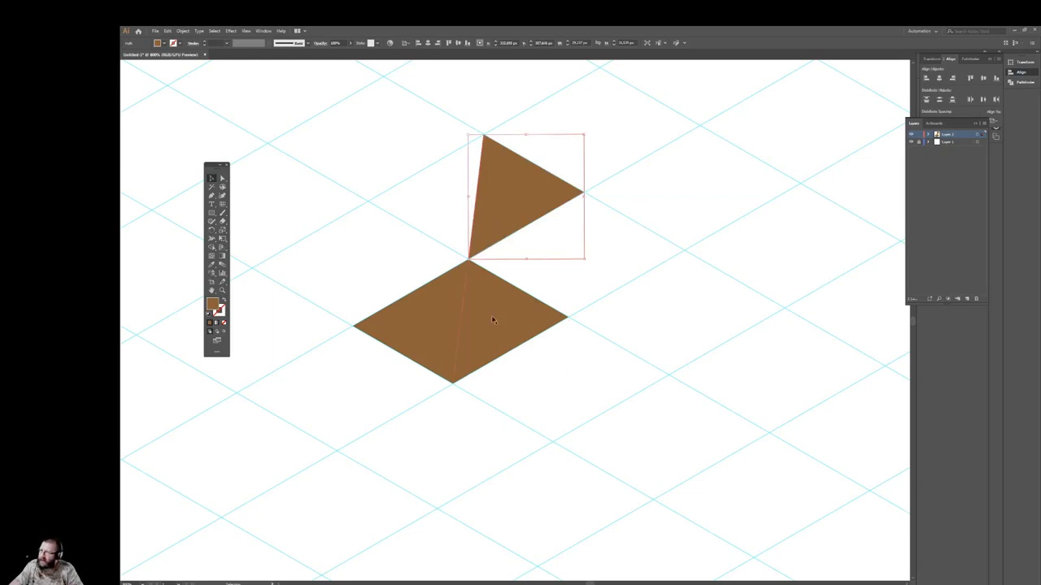
pyautogui.click(422, 331)
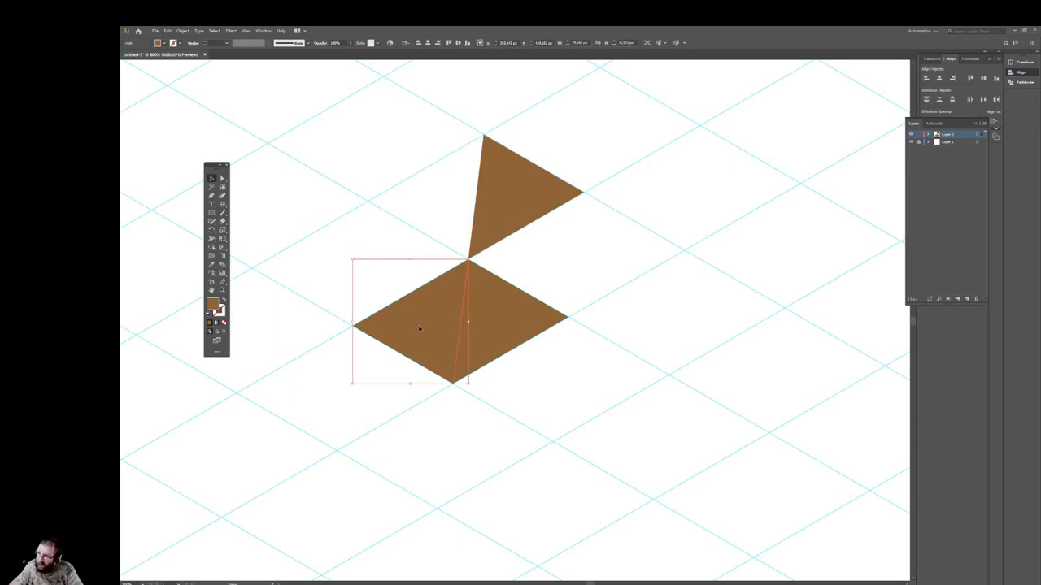
pyautogui.moveTo(419, 328); pyautogui.dragTo(435, 206)
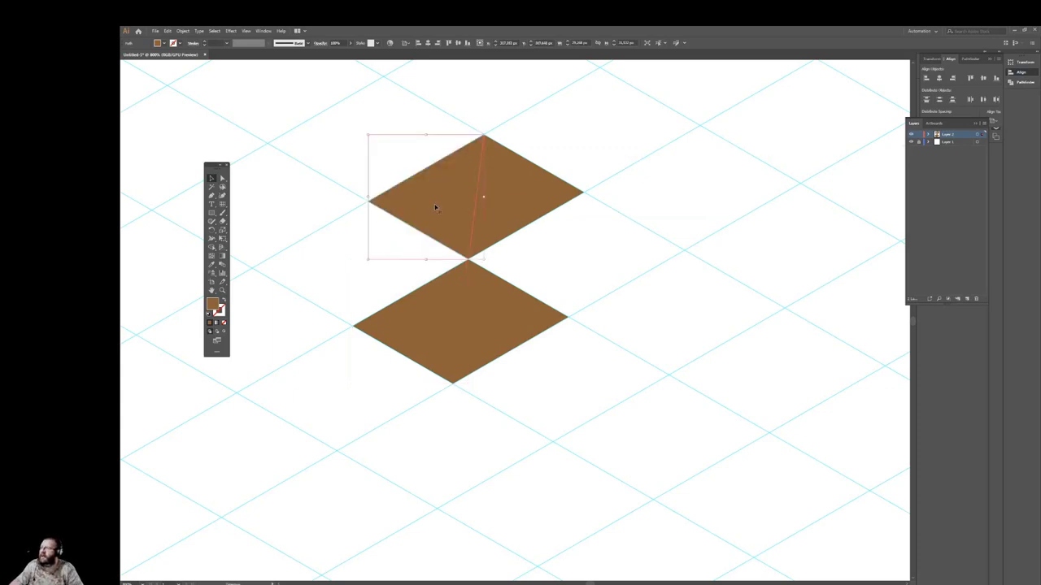
pyautogui.click(437, 306)
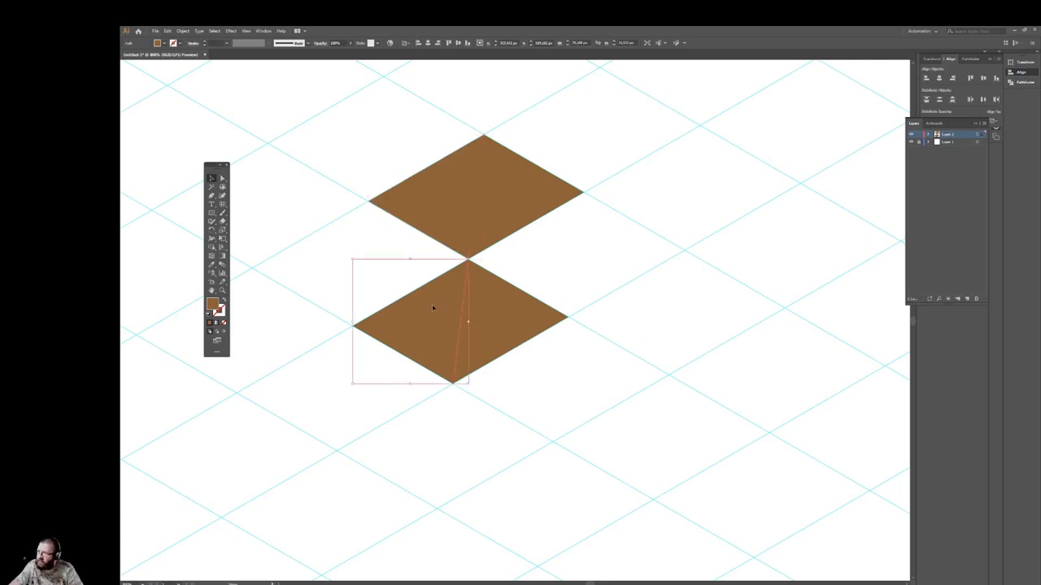
pyautogui.moveTo(432, 307); pyautogui.dragTo(548, 241)
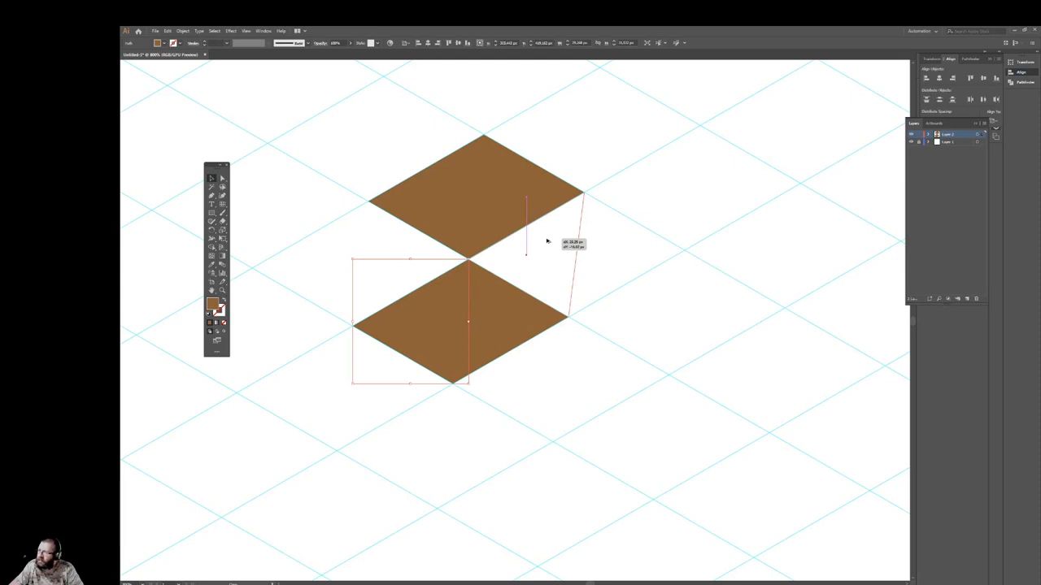
# Set the right side face, then snap a copy of the lower-right triangle into the left gap
pyautogui.moveTo(547, 241); pyautogui.dragTo(547, 241)
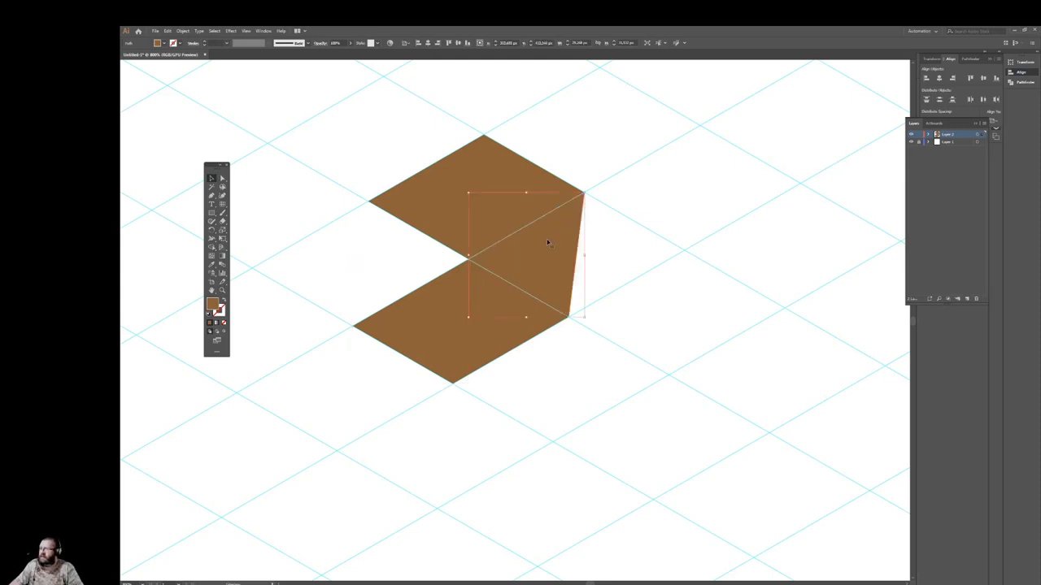
pyautogui.click(491, 347)
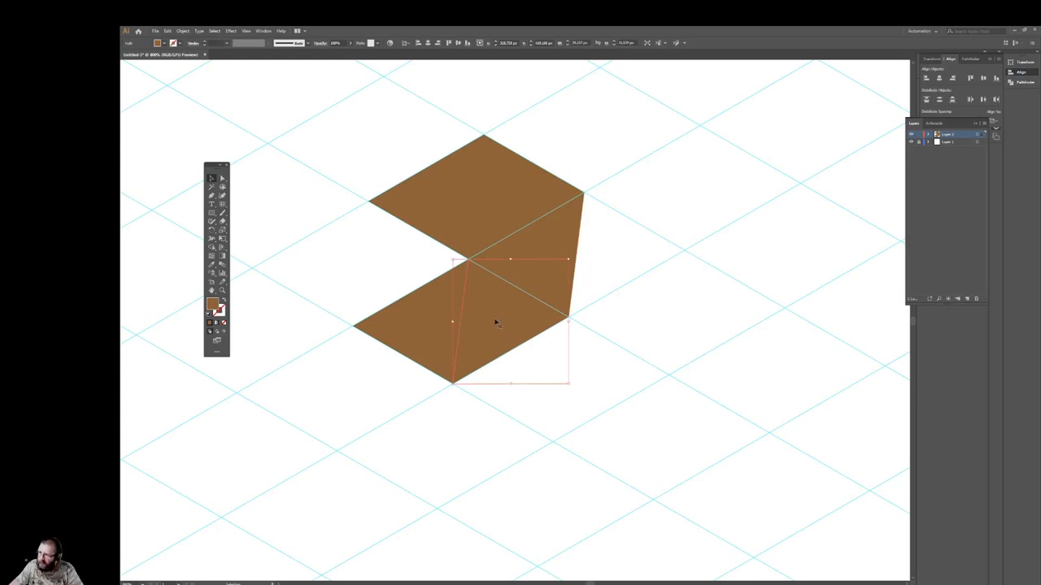
pyautogui.moveTo(496, 323); pyautogui.dragTo(396, 265)
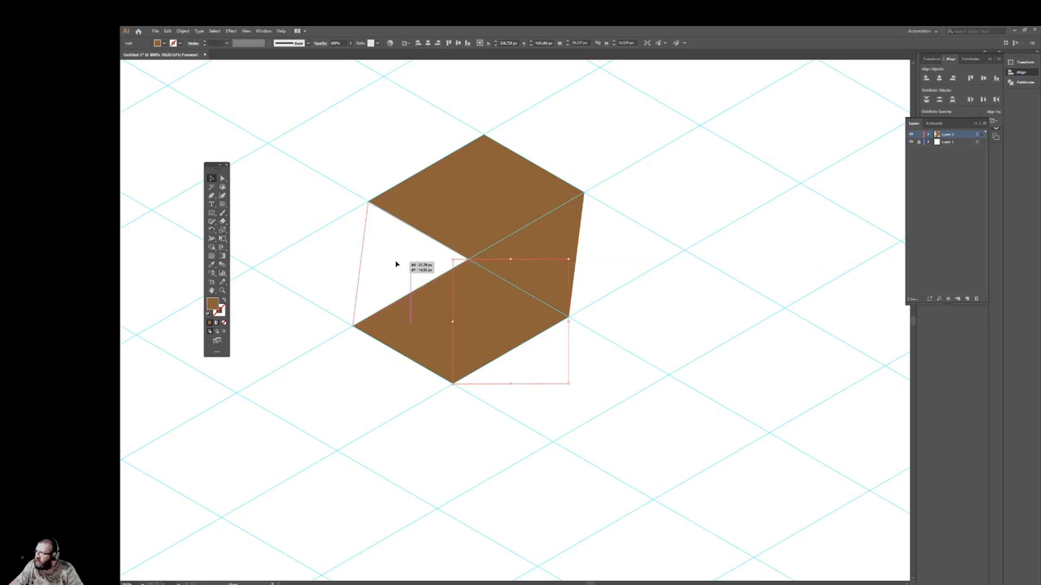
pyautogui.moveTo(396, 264); pyautogui.dragTo(396, 263)
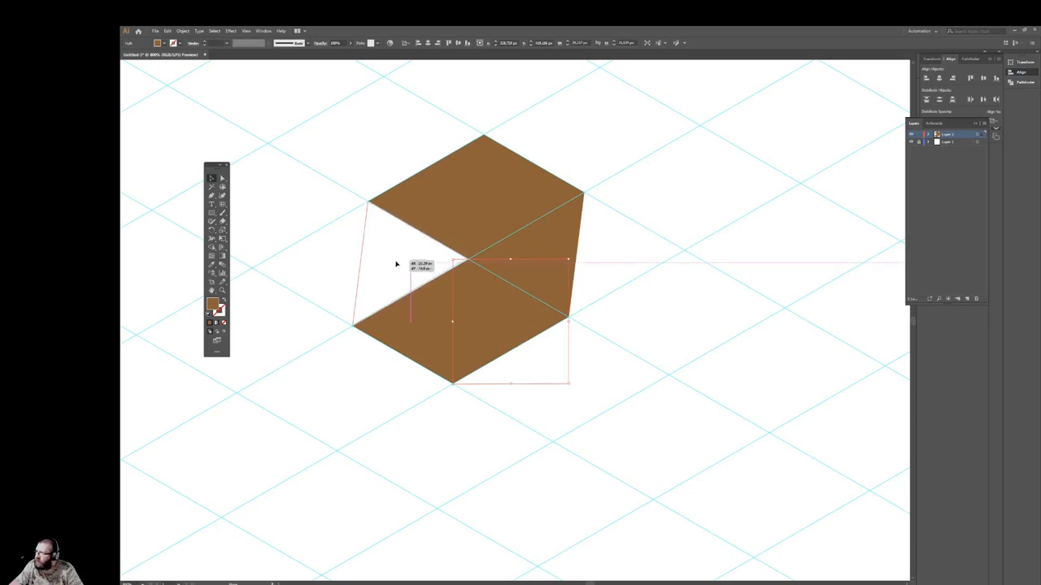
pyautogui.moveTo(396, 263); pyautogui.dragTo(397, 265)
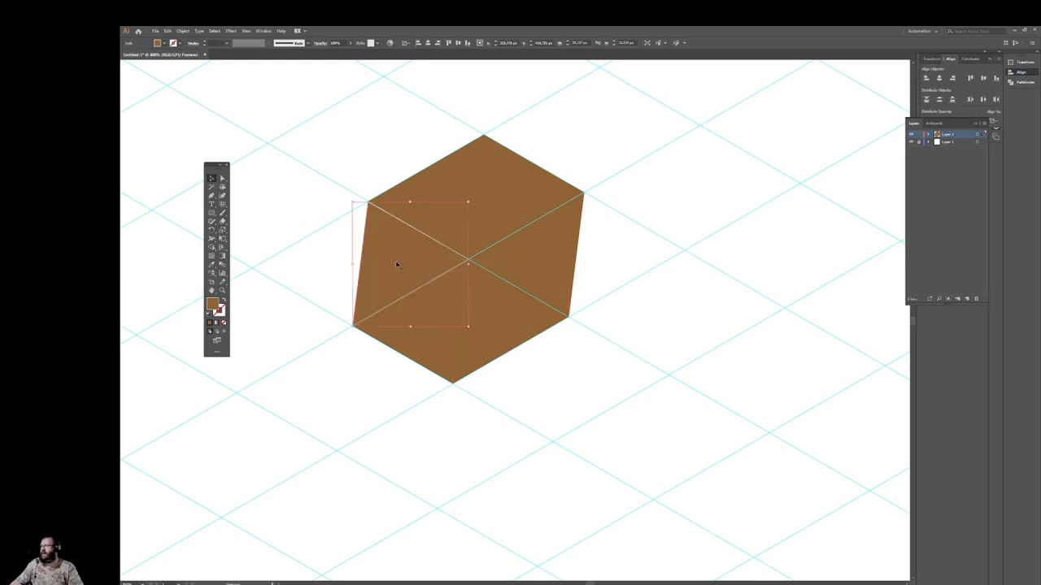
pyautogui.click(620, 366)
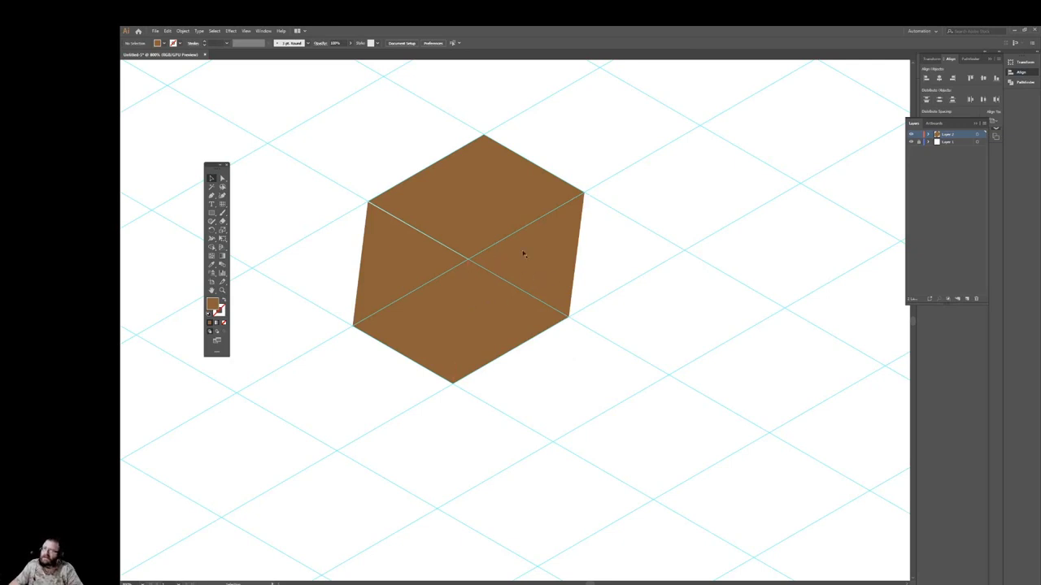
# Close the Layers panel, collapse the dock to icons, and enlarge the Swatches panel to show all swatches
pyautogui.click(975, 124)
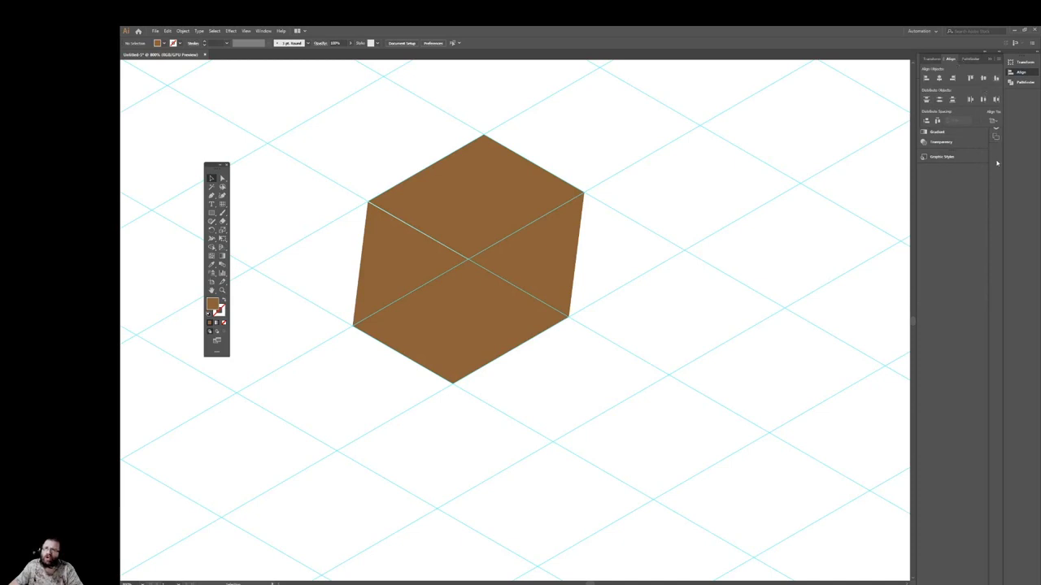
pyautogui.click(929, 60)
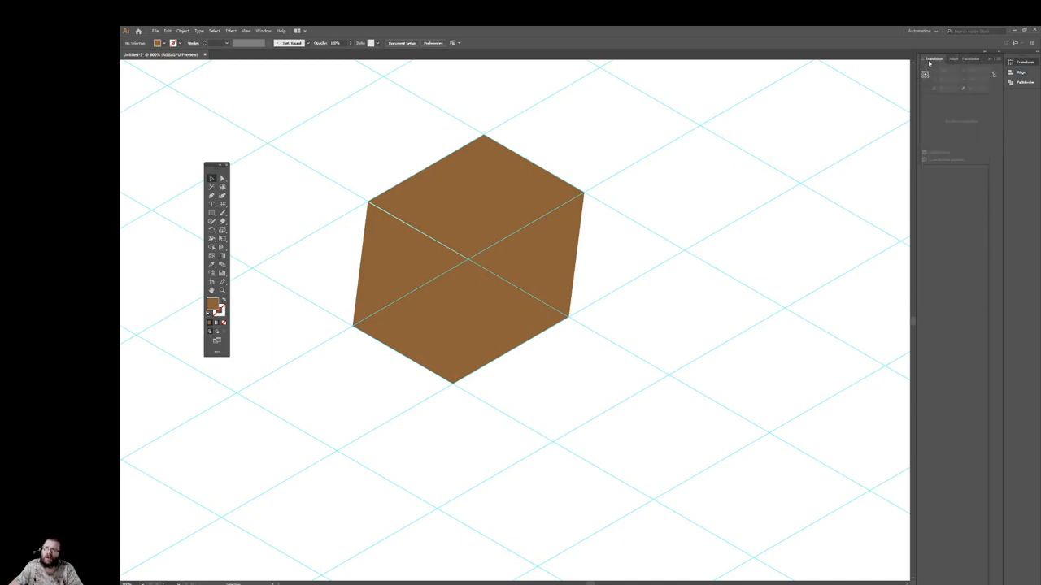
pyautogui.click(957, 60)
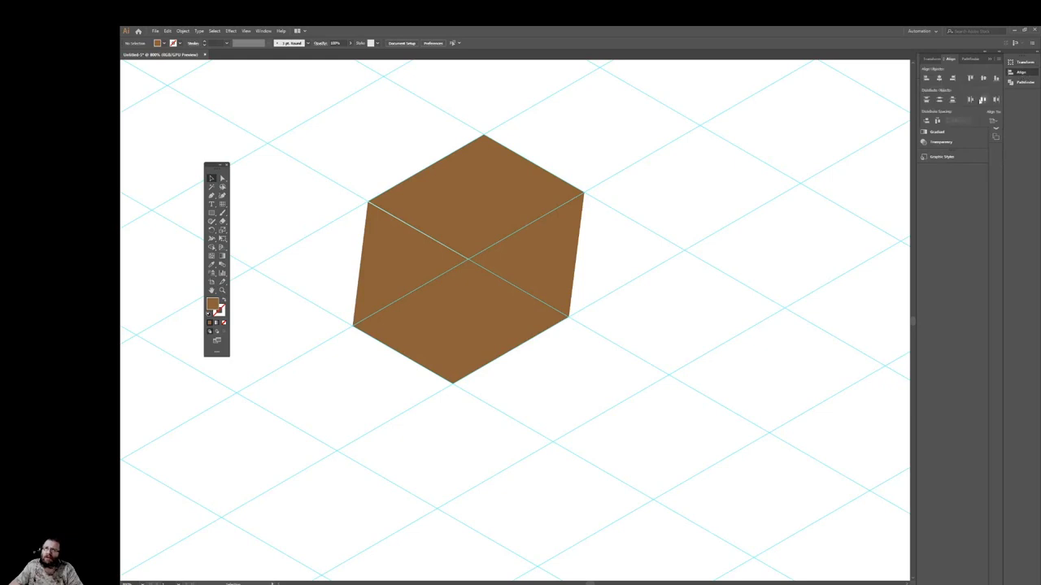
pyautogui.click(989, 59)
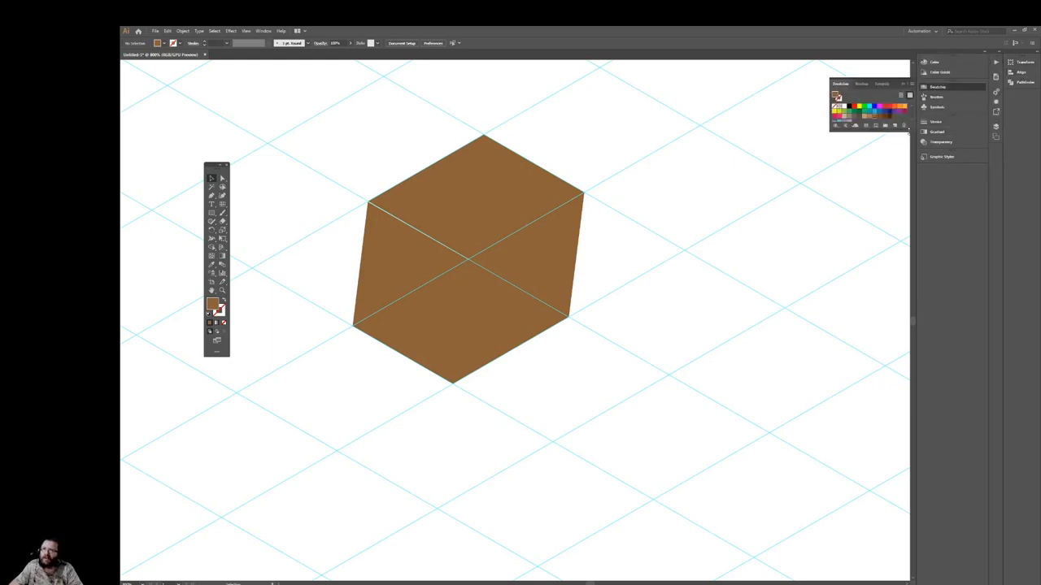
pyautogui.moveTo(908, 131); pyautogui.dragTo(907, 175)
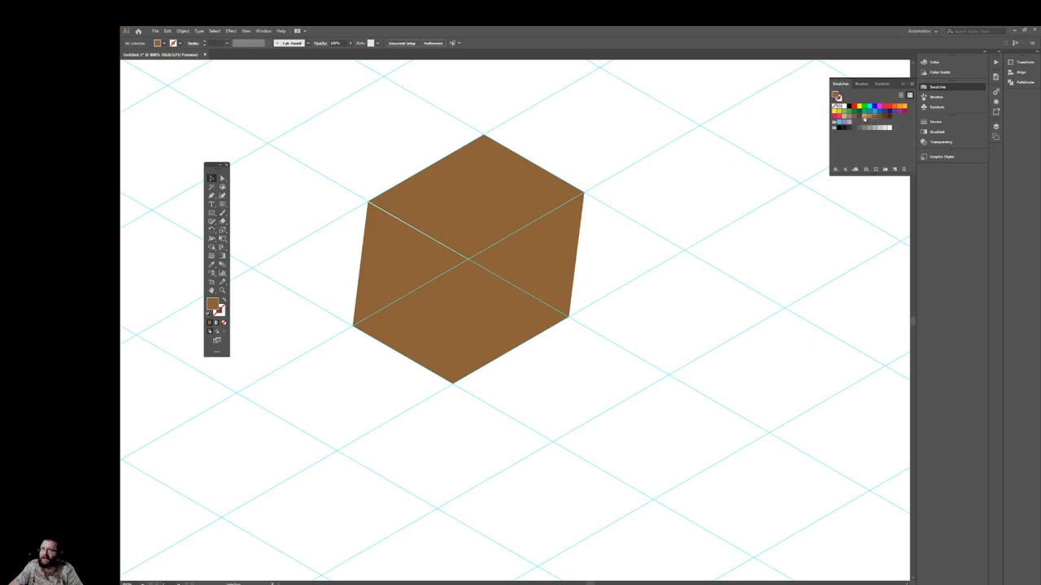
# Fill both top-face triangles light tan and give the left face's lower triangle the left-face shade
pyautogui.click(434, 206)
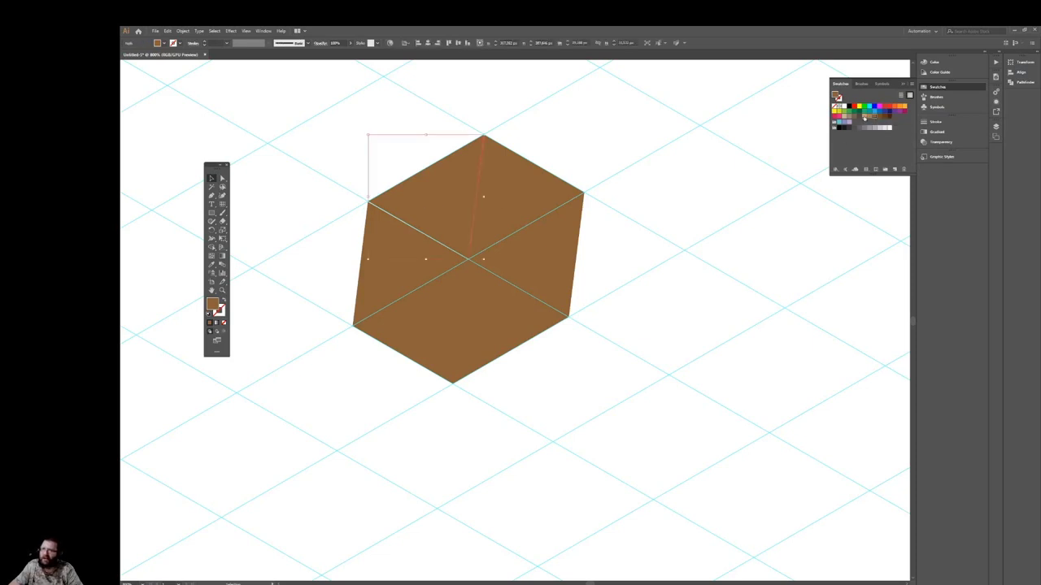
pyautogui.click(864, 118)
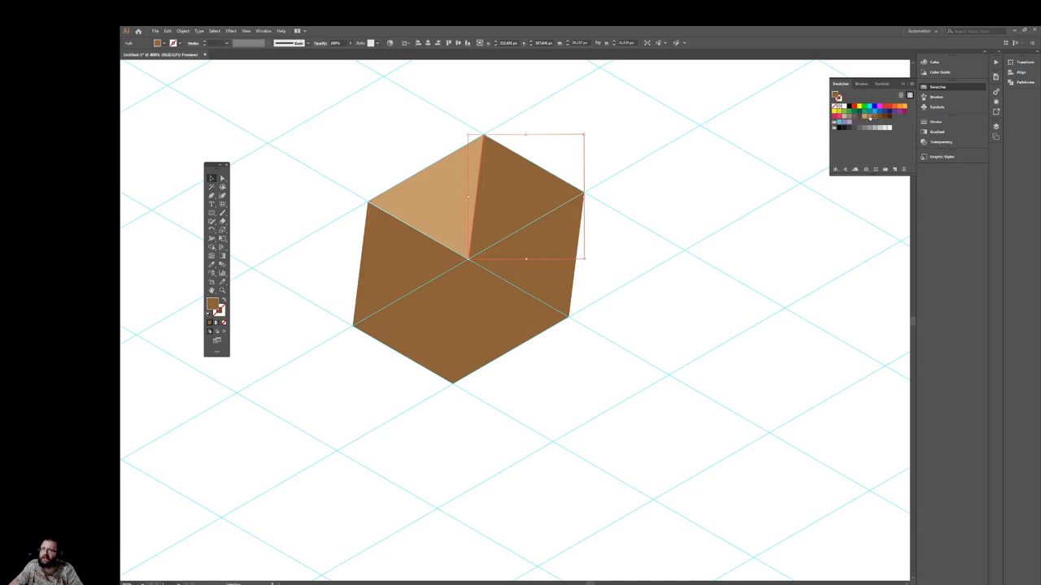
pyautogui.click(866, 117)
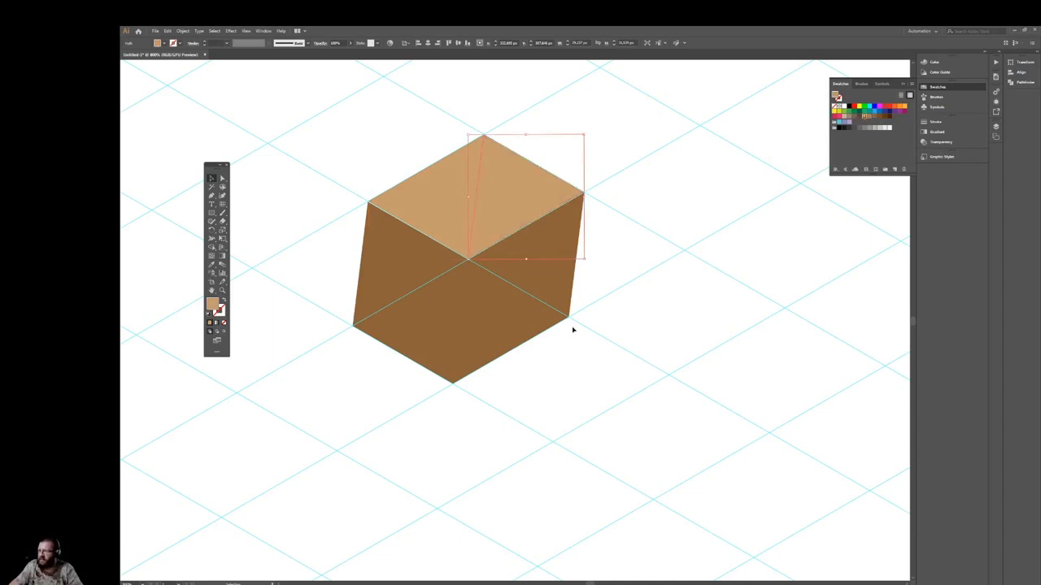
pyautogui.click(411, 260)
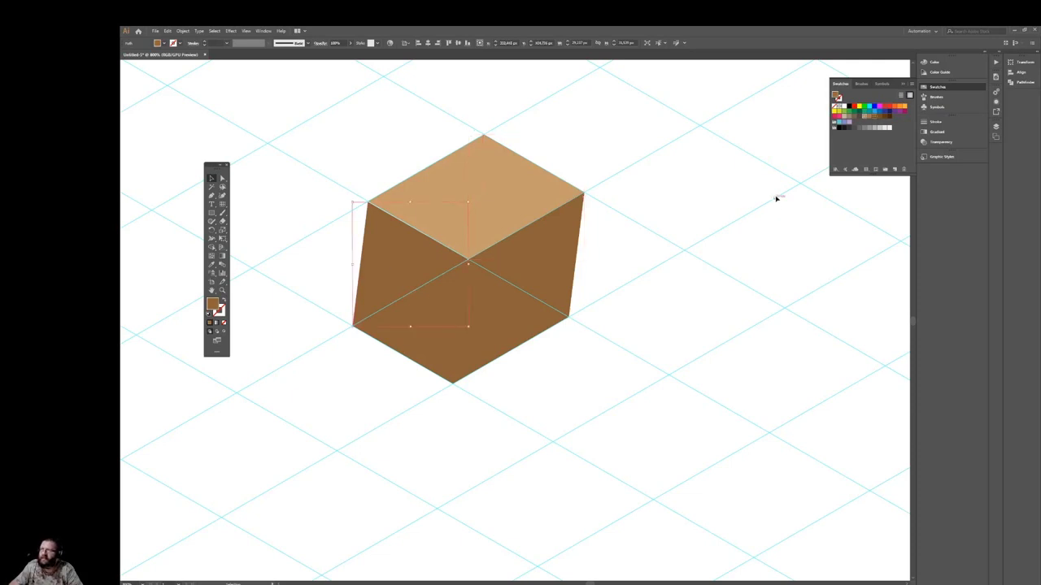
pyautogui.click(427, 346)
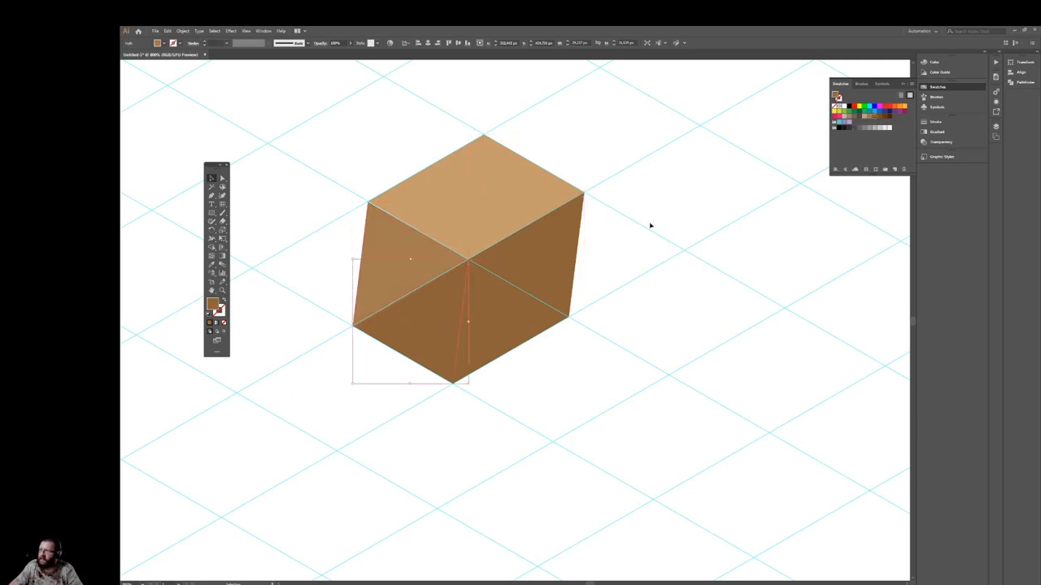
pyautogui.click(411, 258)
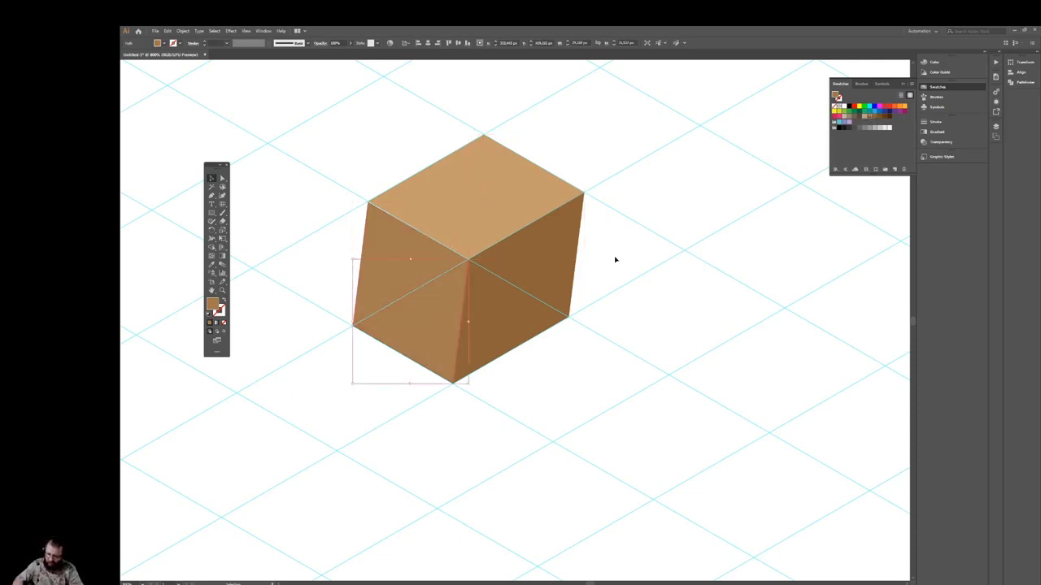
# Deselect the triangle and zoom out to see the whole artboard
pyautogui.click(615, 260)
pyautogui.hotkey('ctrl', '-')
pyautogui.hotkey('ctrl', '-')
pyautogui.hotkey('ctrl', '-')
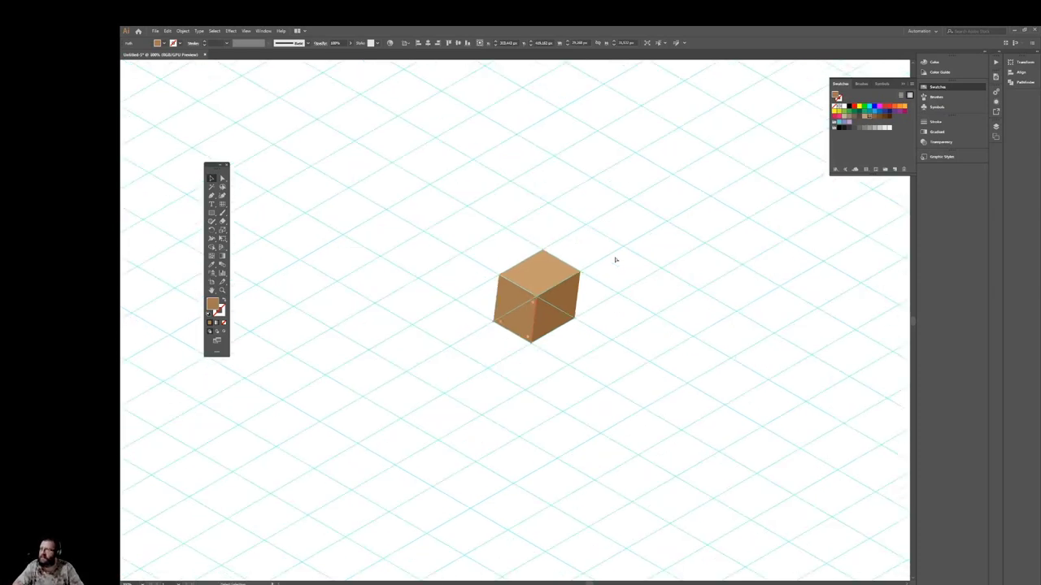
pyautogui.hotkey('ctrl', '-')
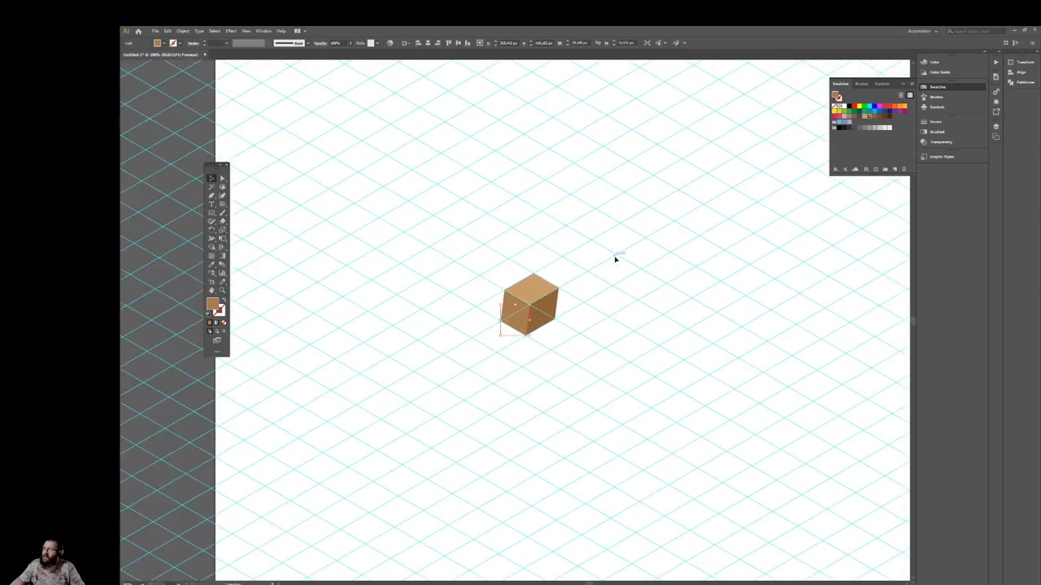
pyautogui.click(451, 274)
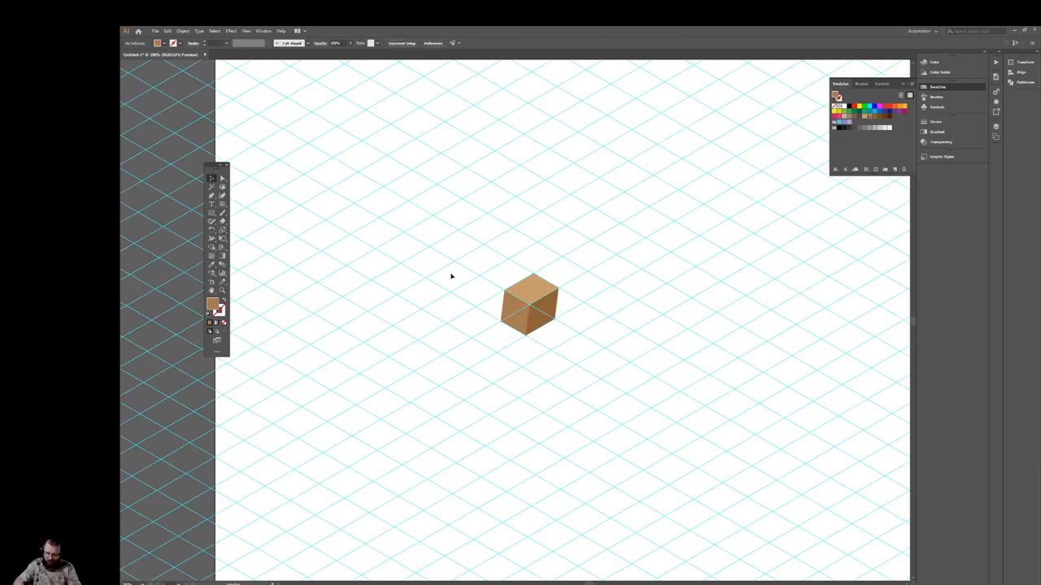
pyautogui.hotkey('ctrl', '-')
pyautogui.hotkey('ctrl', '-')
pyautogui.hotkey('ctrl', '-')
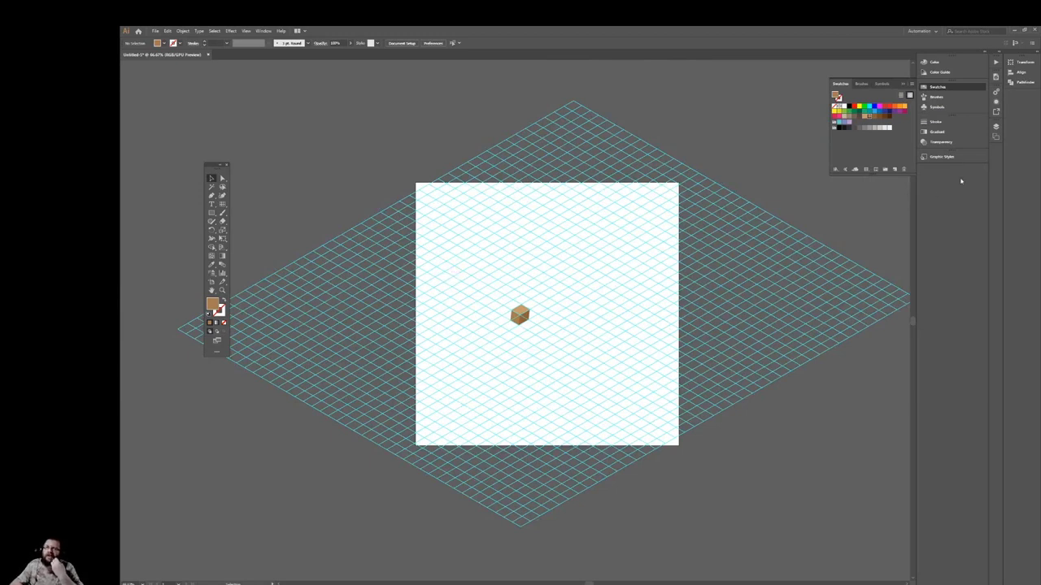
# Hide and re-show the isometric grid layer in Layers, then select the whole cube
pyautogui.click(996, 126)
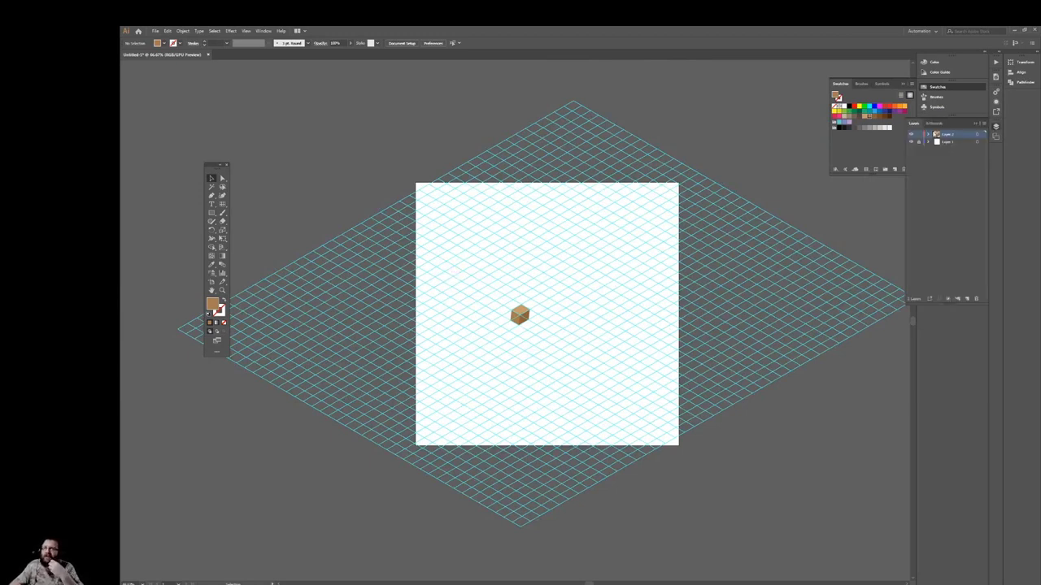
pyautogui.click(910, 142)
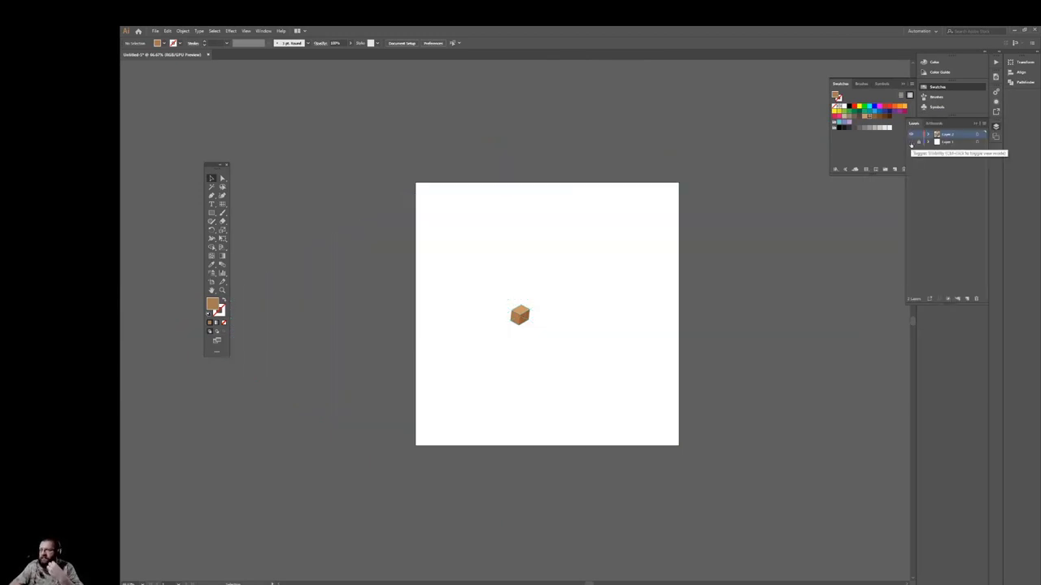
pyautogui.hotkey('ctrl', '+')
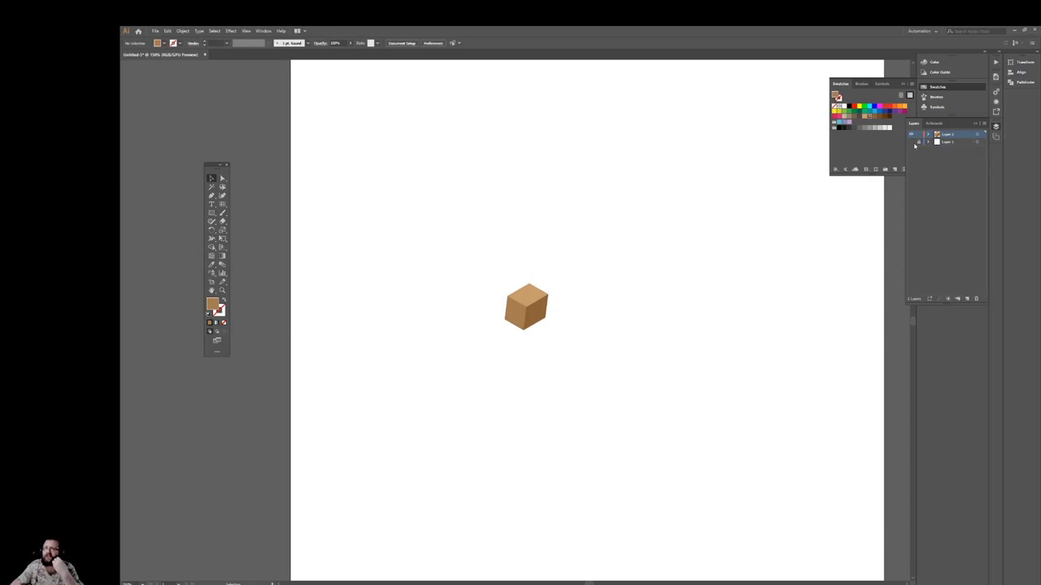
pyautogui.click(911, 142)
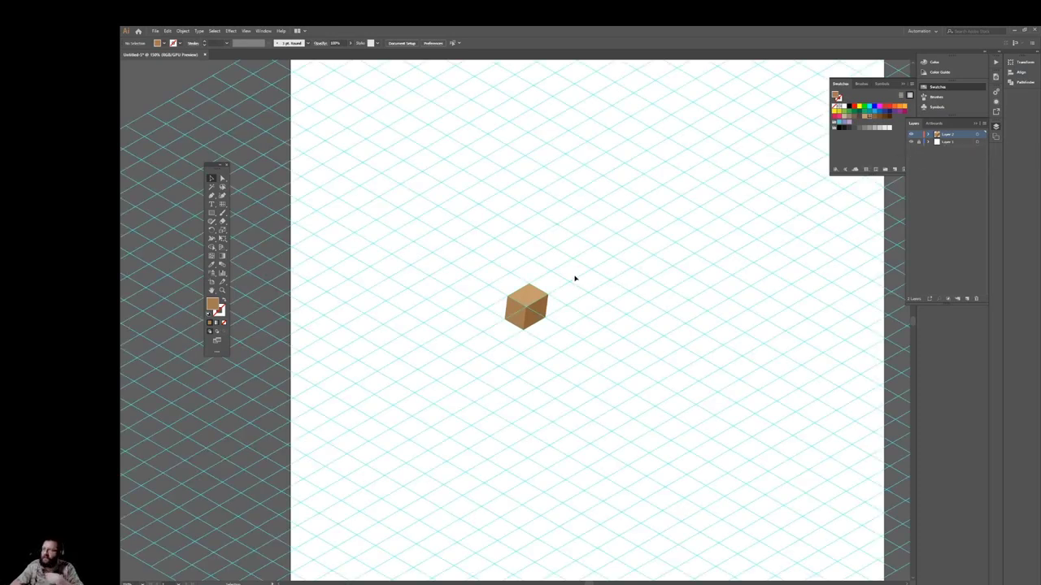
pyautogui.hotkey('ctrl', 'a')
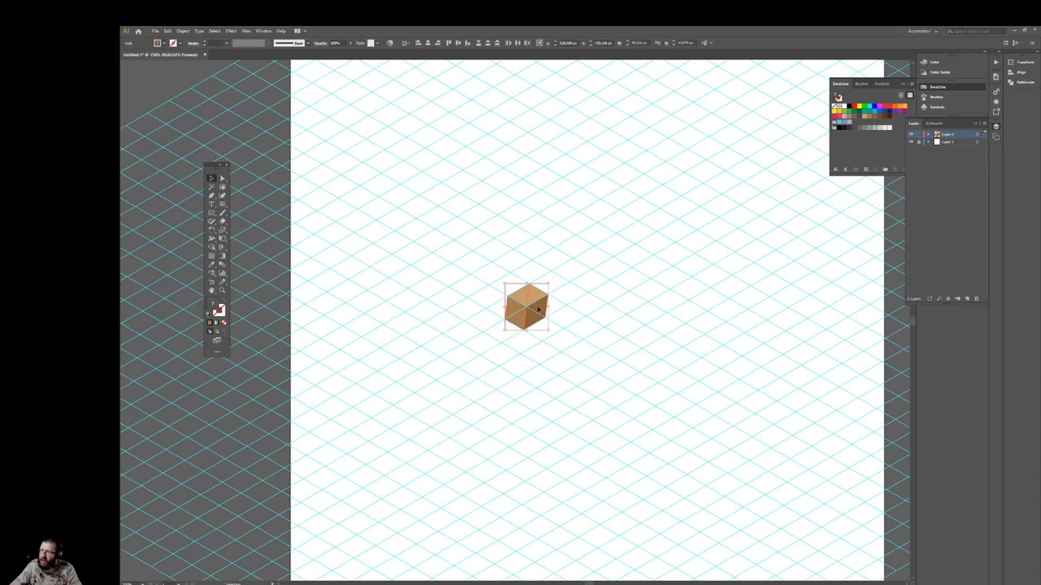
pyautogui.moveTo(538, 309); pyautogui.dragTo(559, 297)
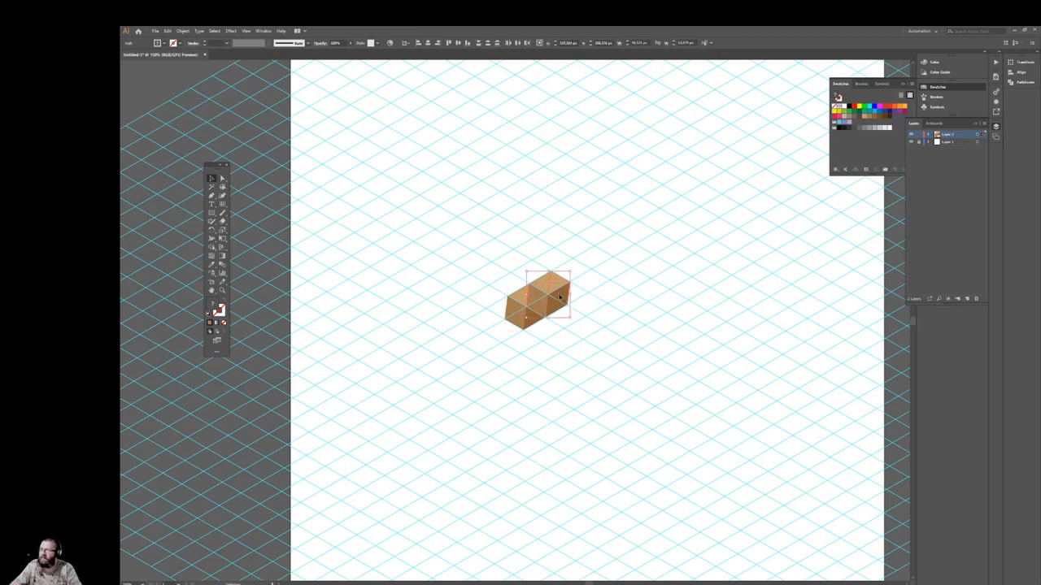
pyautogui.click(581, 325)
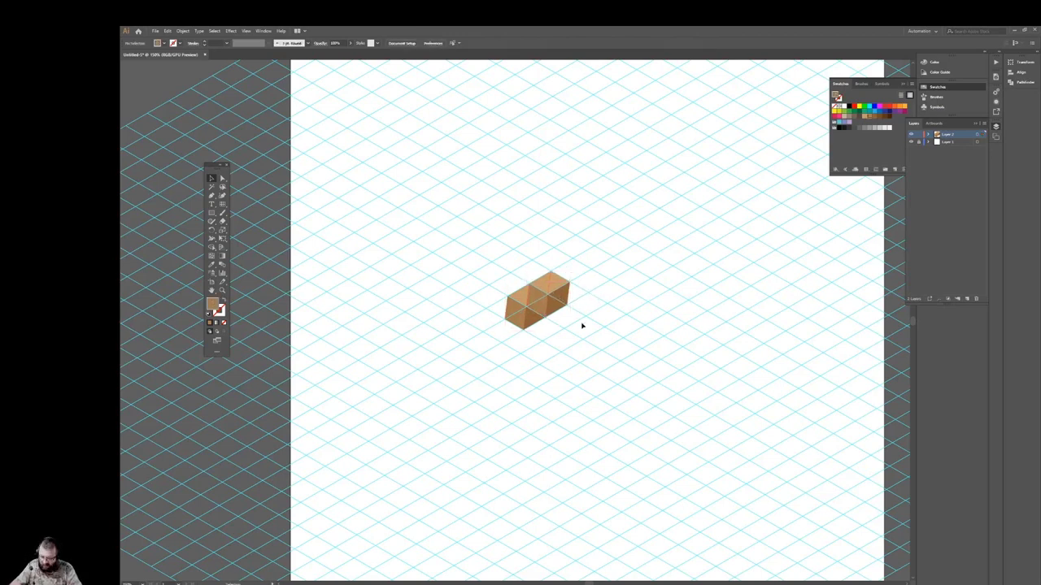
pyautogui.hotkey('ctrl', 'z')
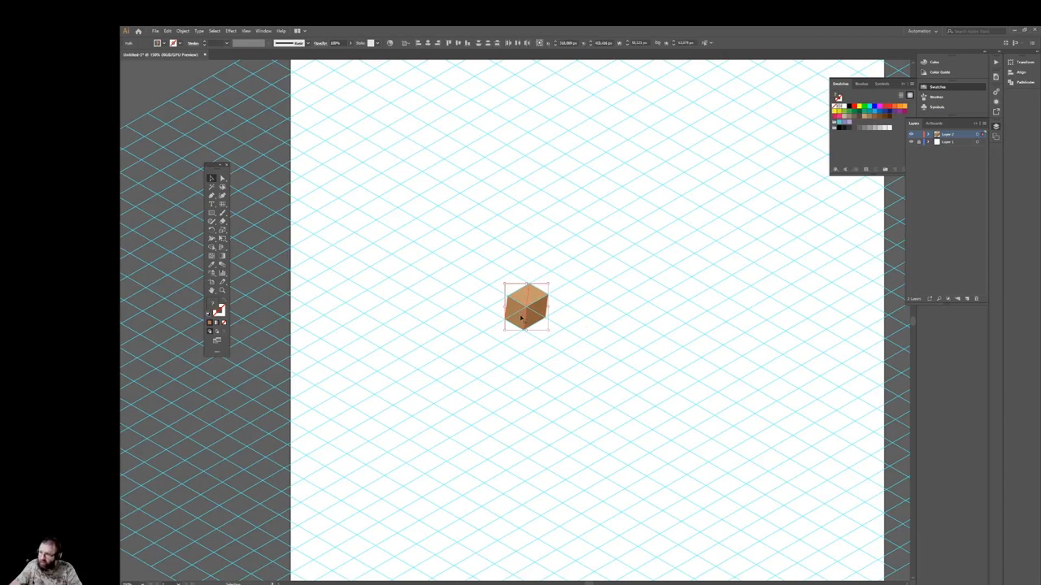
pyautogui.moveTo(521, 318); pyautogui.dragTo(499, 331)
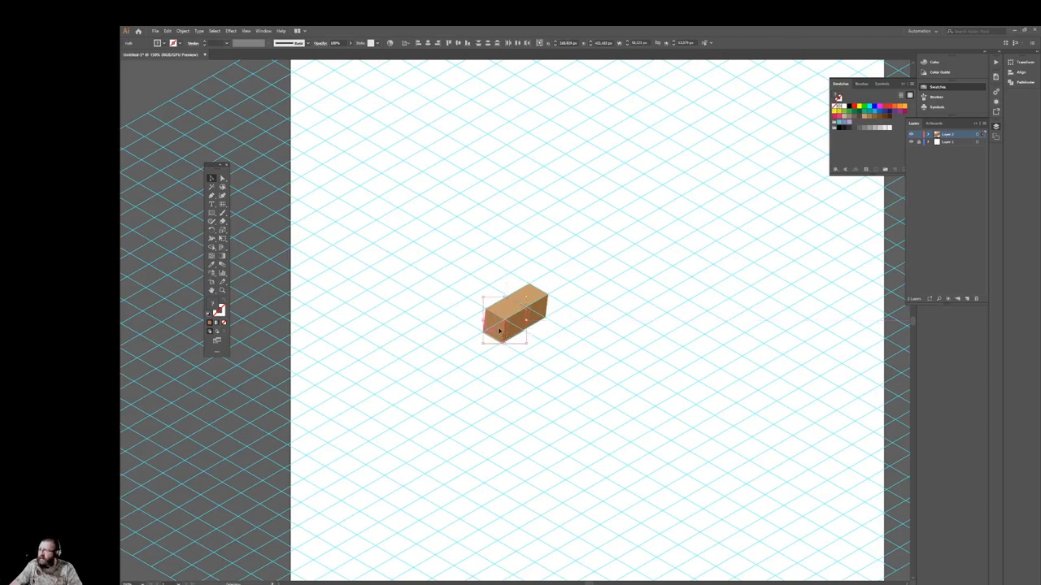
pyautogui.click(544, 369)
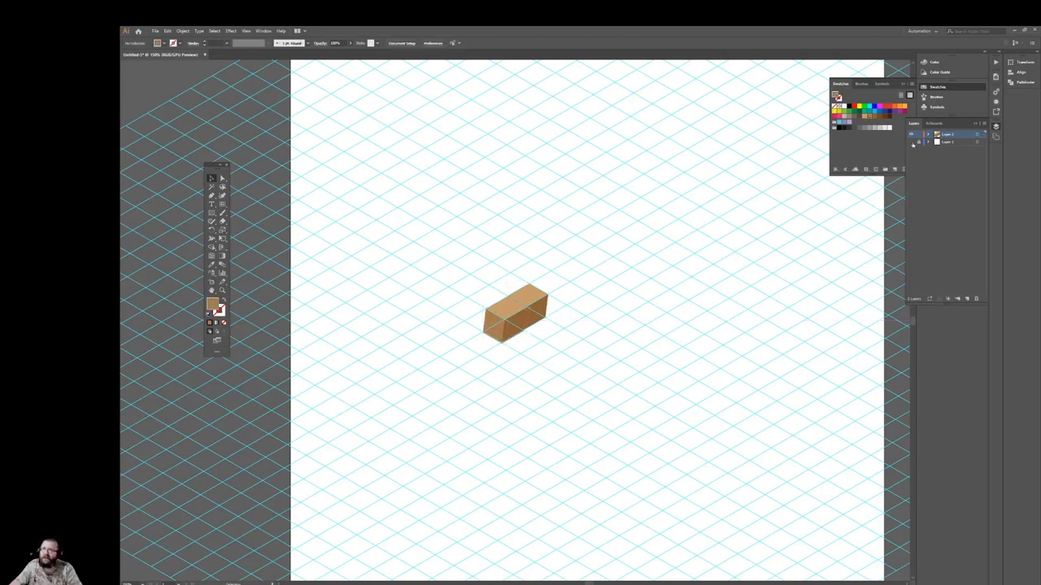
pyautogui.click(912, 142)
pyautogui.click(911, 142)
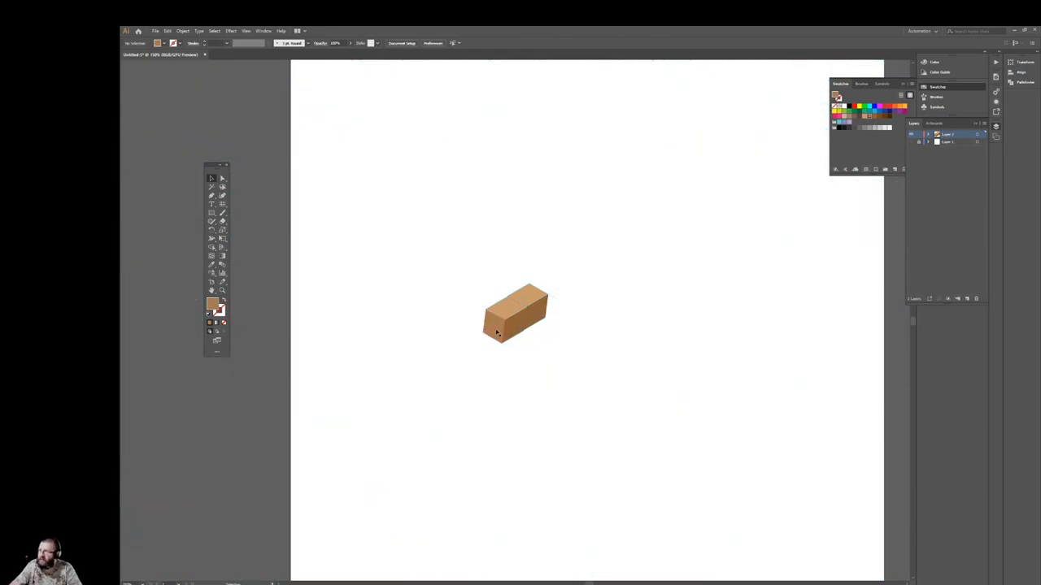
pyautogui.hotkey('ctrl', 'z')
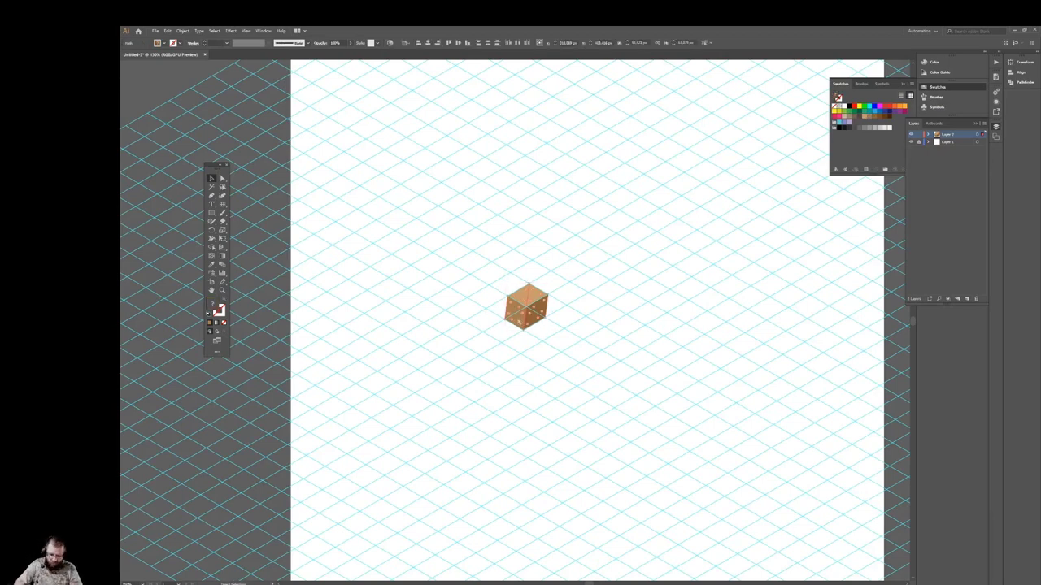
# Try a copy of the cube down-left, check it without the grid, then undo it
pyautogui.scroll(4, 518, 322)
pyautogui.scroll(2, 518, 322)
pyautogui.scroll(2, 519, 322)
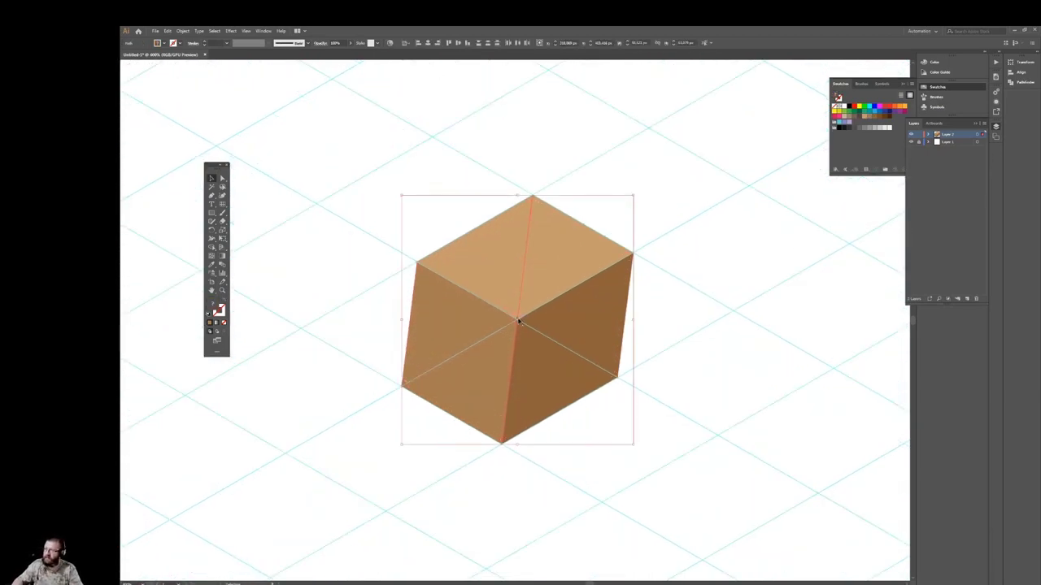
pyautogui.scroll(-2, 518, 322)
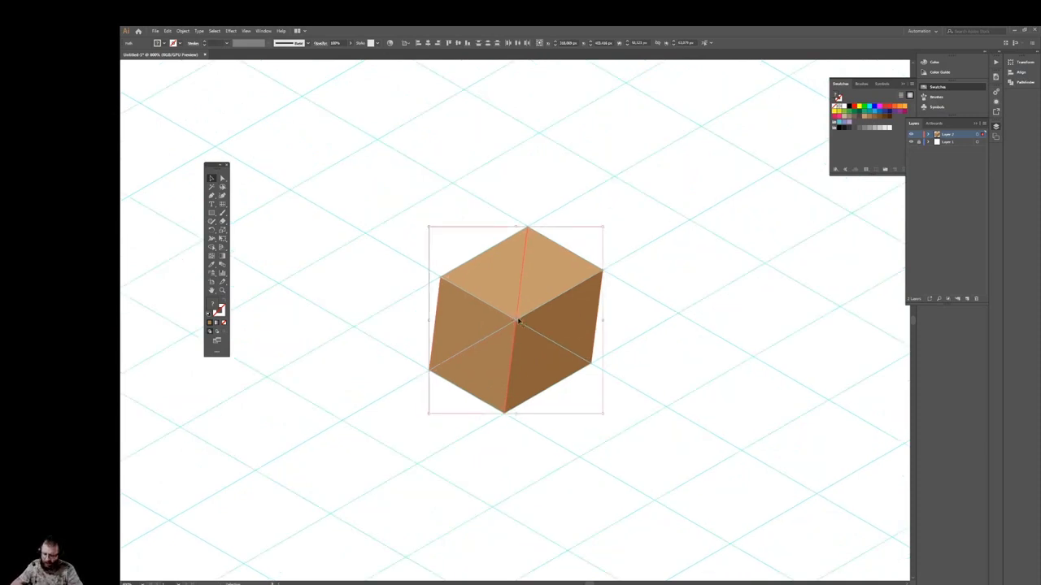
pyautogui.moveTo(483, 363); pyautogui.dragTo(399, 413)
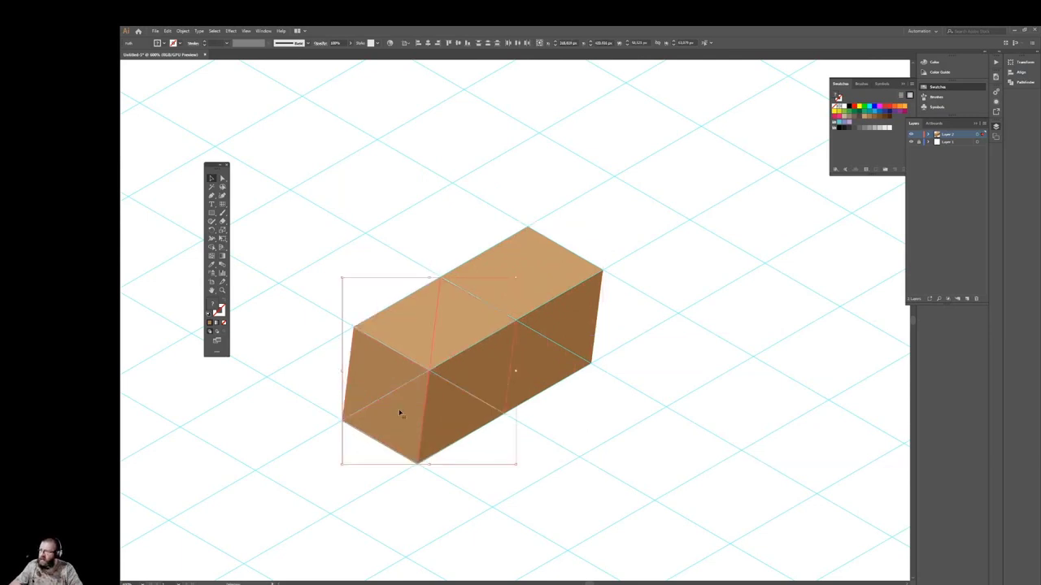
pyautogui.click(911, 142)
pyautogui.click(751, 423)
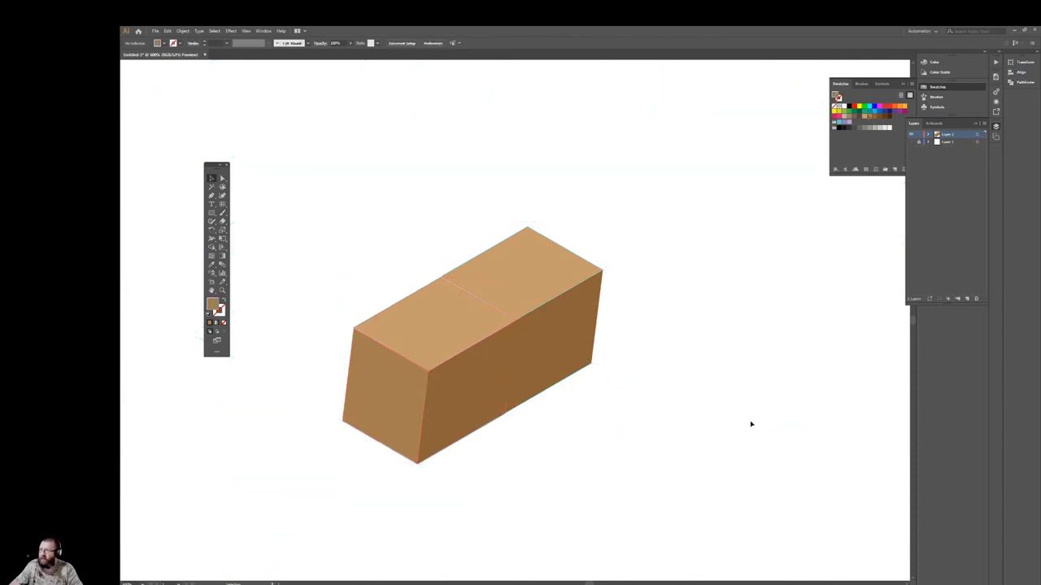
pyautogui.click(910, 143)
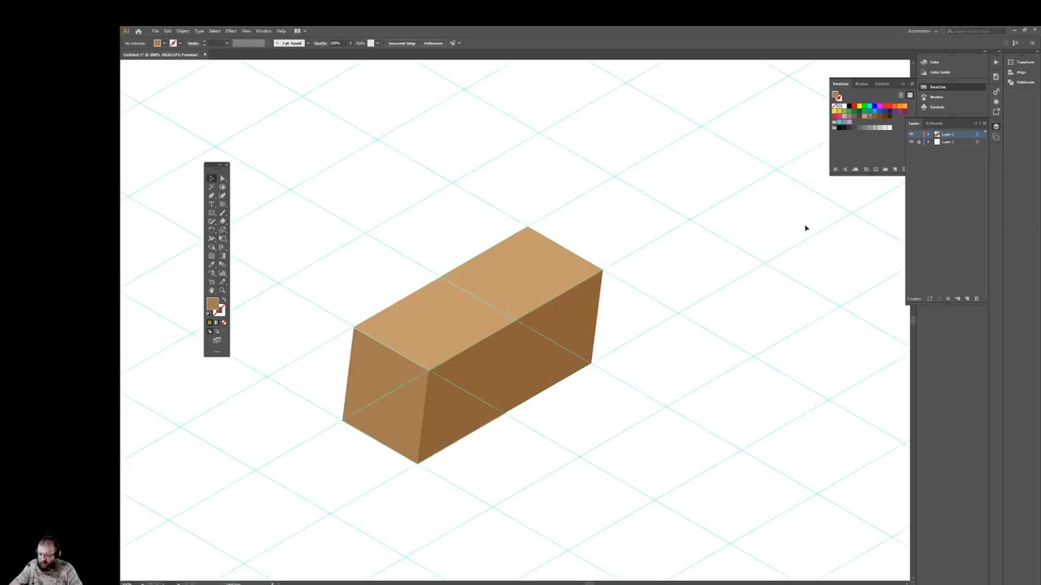
pyautogui.hotkey('ctrl', 'a')
pyautogui.hotkey('ctrl', 'z')
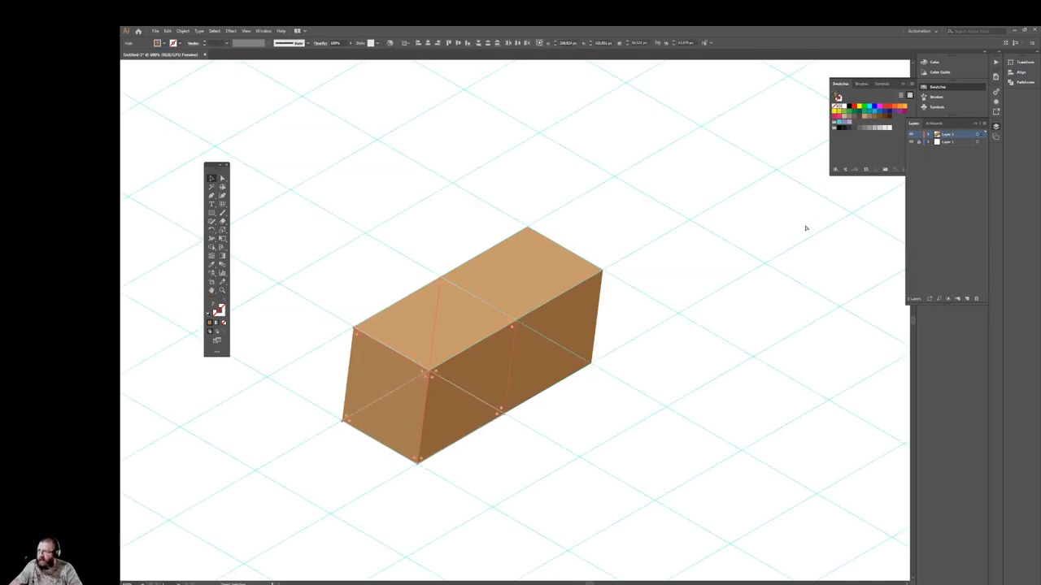
pyautogui.hotkey('ctrl', 'z')
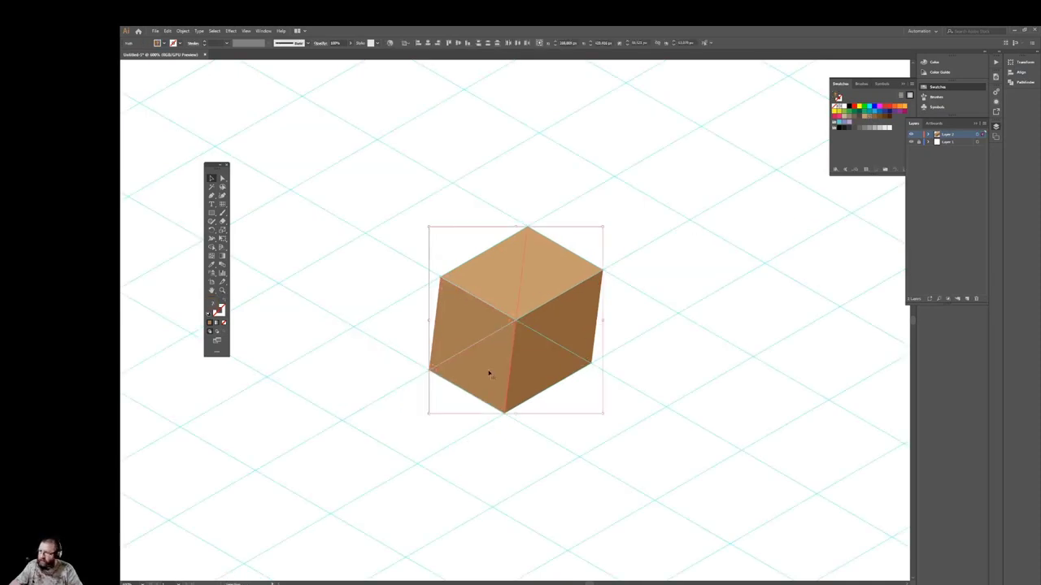
# Place a cube copy against the cube's left side, hide the grid, and zoom out
pyautogui.moveTo(488, 371)
pyautogui.mouseDown()
pyautogui.moveTo(409, 425)
pyautogui.moveTo(419, 417)
pyautogui.moveTo(383, 423)
pyautogui.mouseUp()
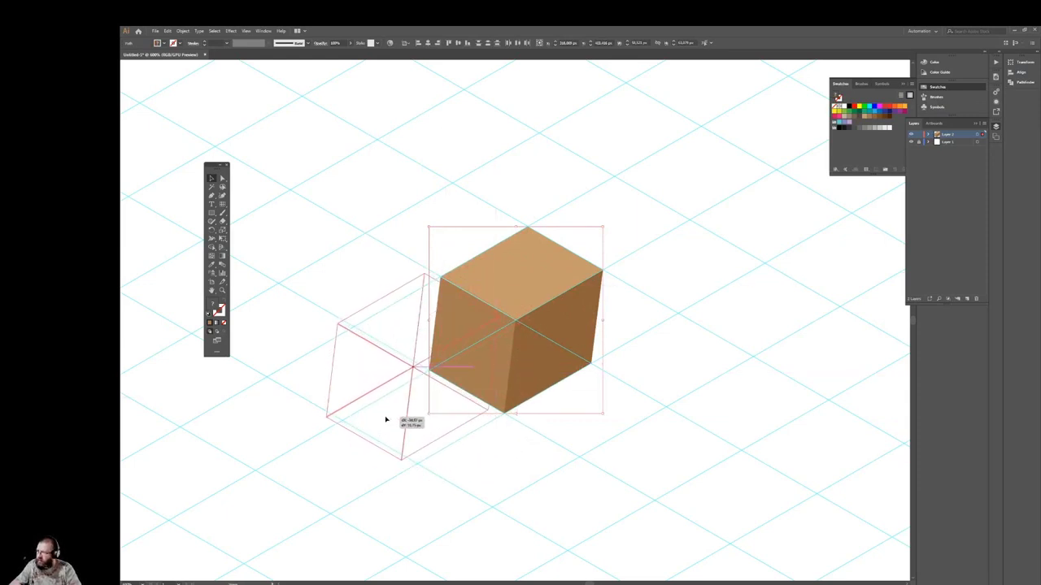
pyautogui.moveTo(383, 423); pyautogui.dragTo(402, 423)
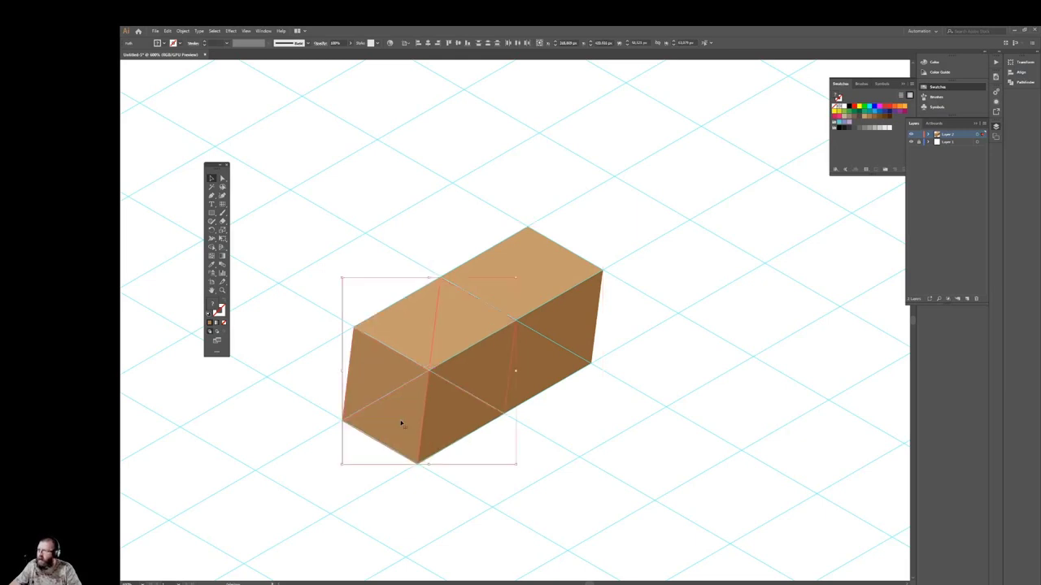
pyautogui.click(910, 142)
pyautogui.click(911, 142)
pyautogui.click(911, 142)
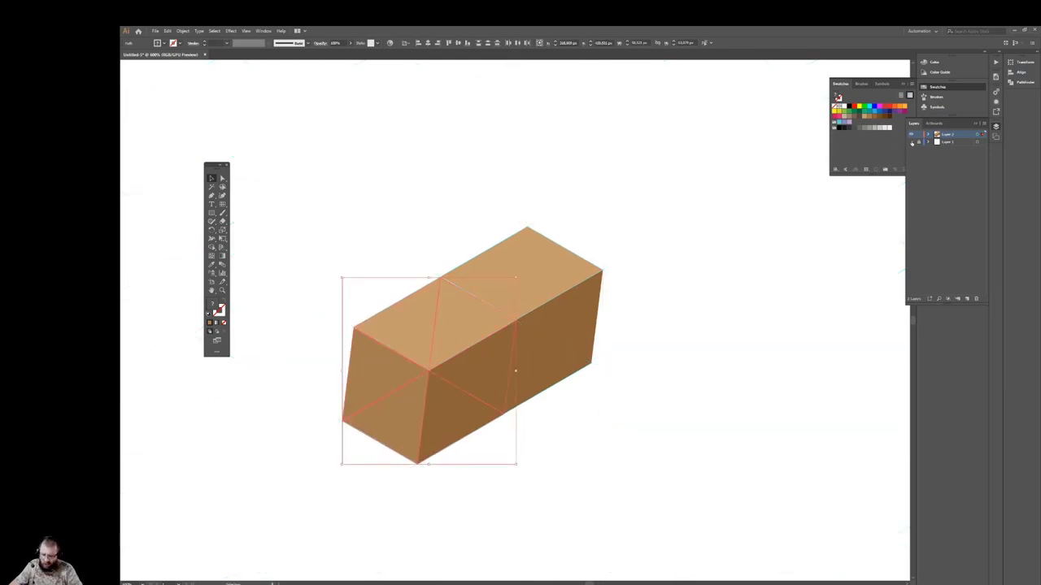
pyautogui.click(652, 177)
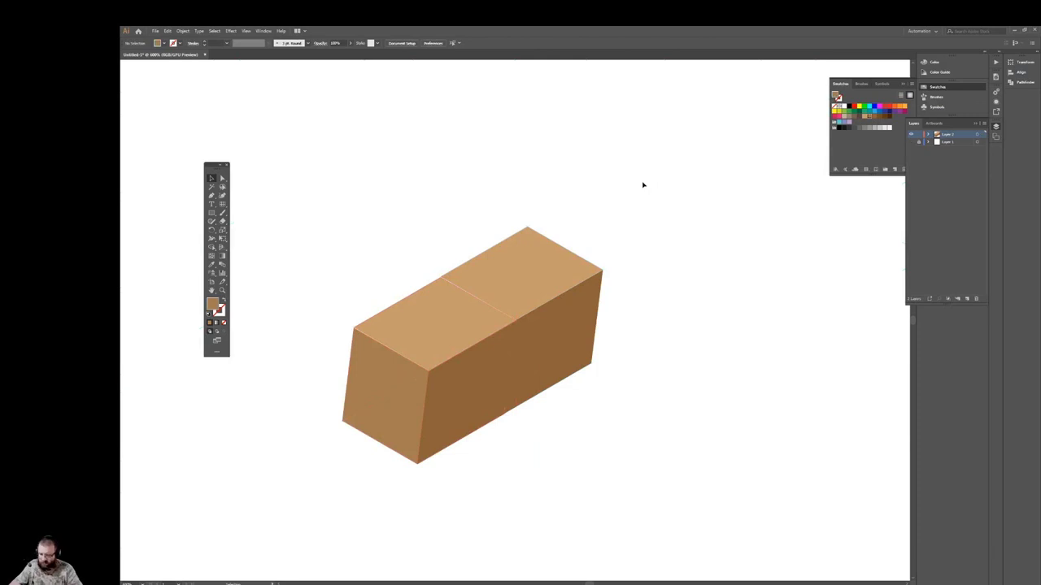
pyautogui.hotkey('ctrl', '-')
pyautogui.hotkey('ctrl', '-')
pyautogui.hotkey('ctrl', '-')
pyautogui.hotkey('ctrl', '-')
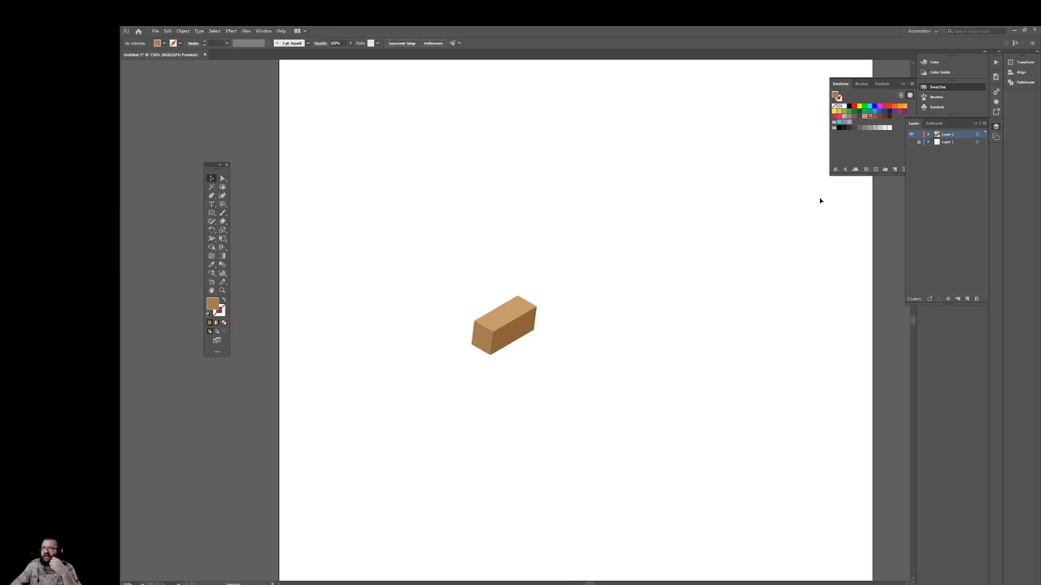
# Show the grid and copy a block face to the right as a small diamond
pyautogui.click(911, 142)
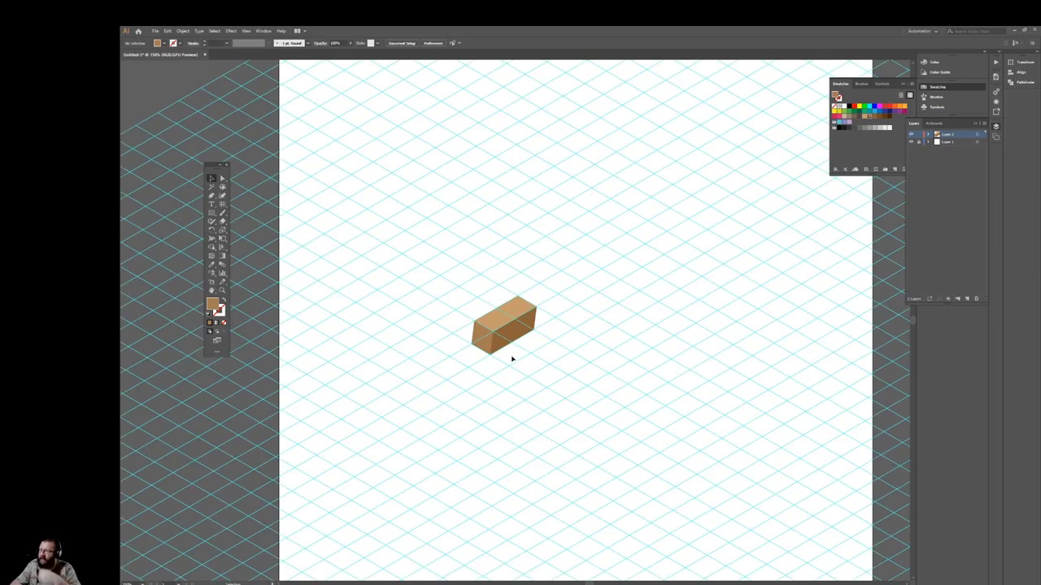
pyautogui.click(480, 350)
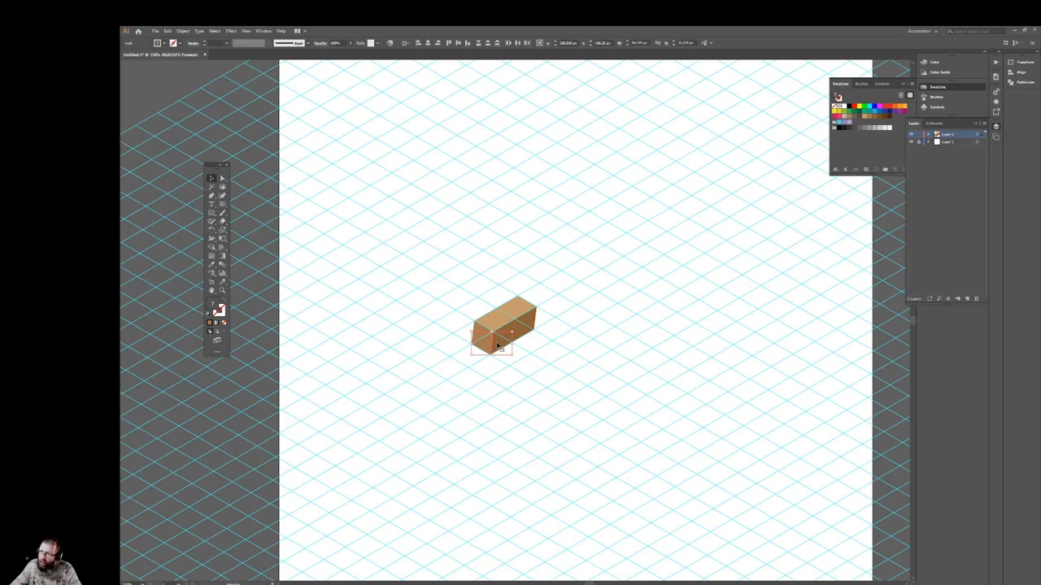
pyautogui.moveTo(498, 346); pyautogui.dragTo(596, 352)
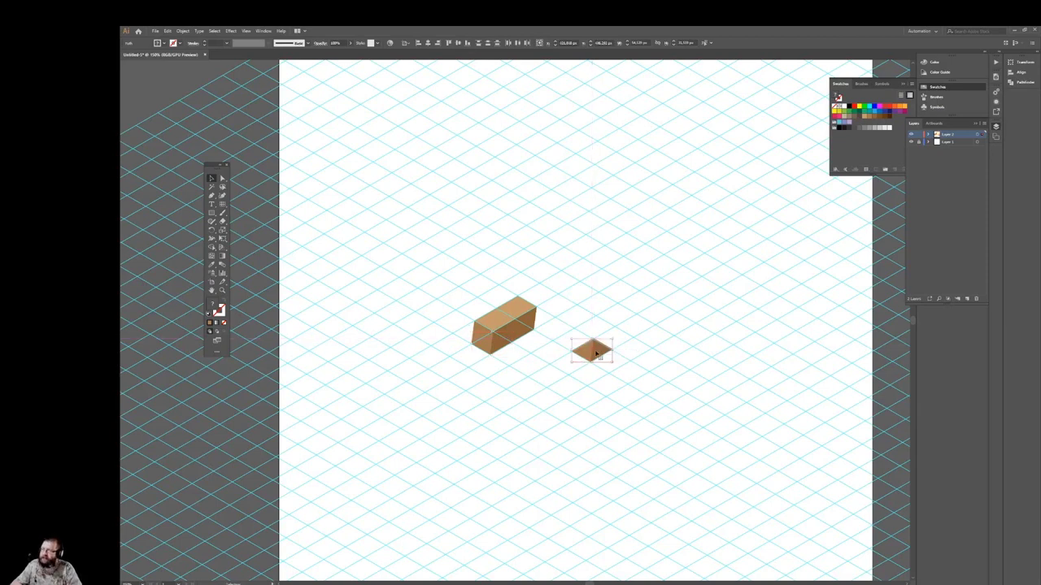
pyautogui.click(626, 374)
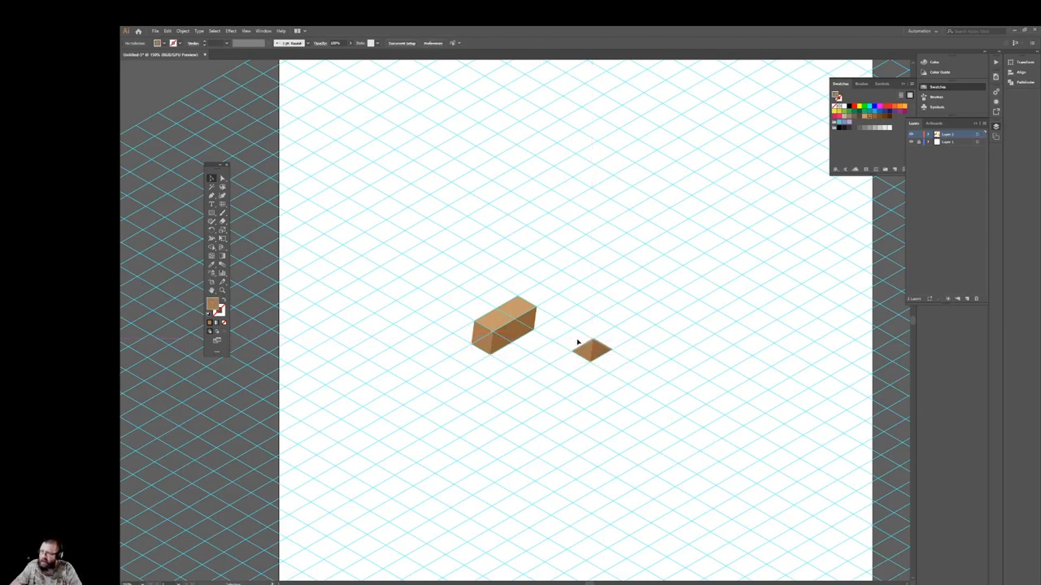
pyautogui.hotkey('ctrl', '=')
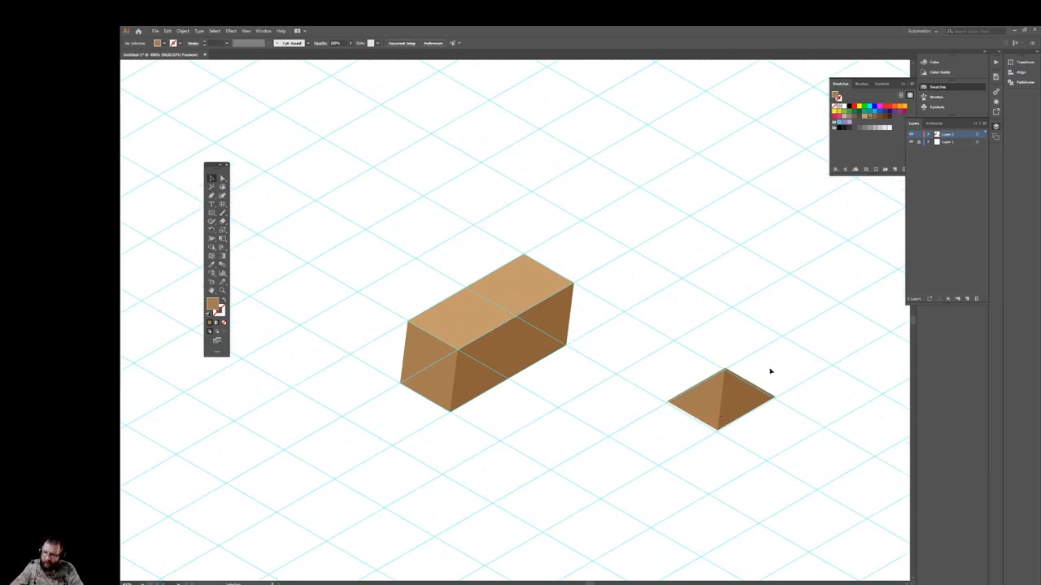
# Nudge the diamond into place, drag its apex anchor up into a tall pyramid, and hide the grid
pyautogui.moveTo(704, 413); pyautogui.dragTo(712, 404)
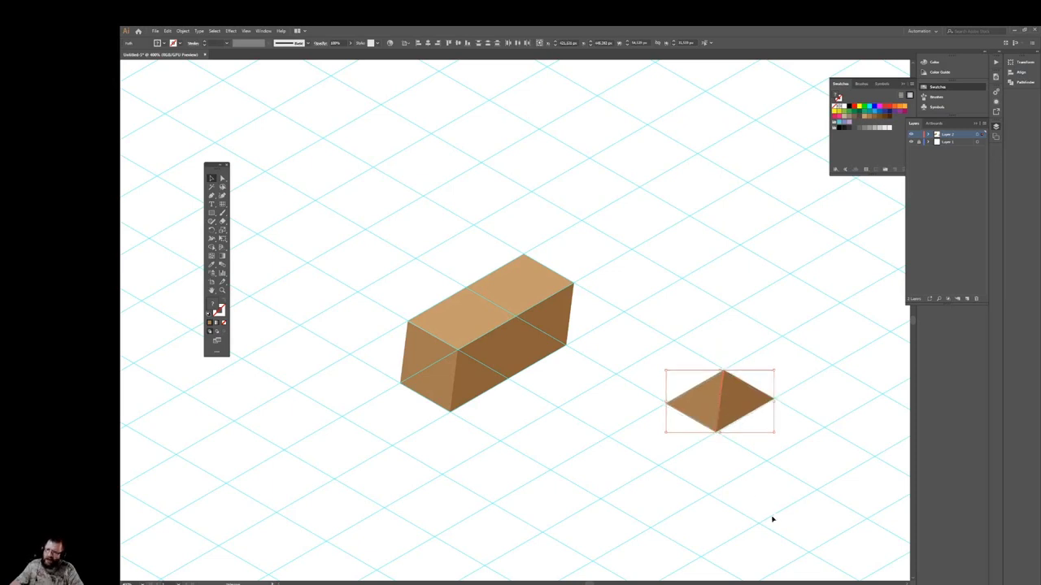
pyautogui.click(741, 479)
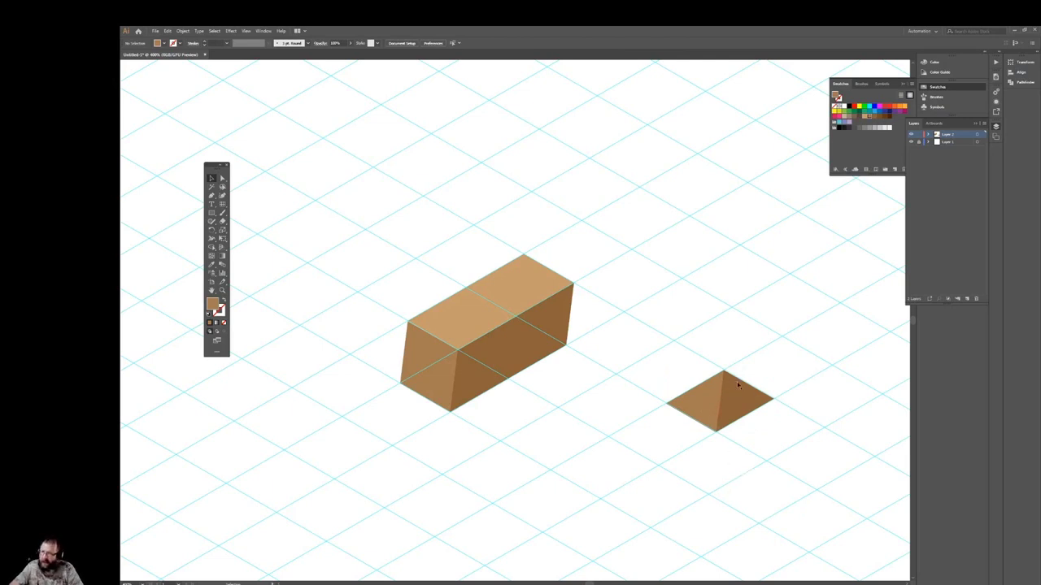
pyautogui.click(704, 379)
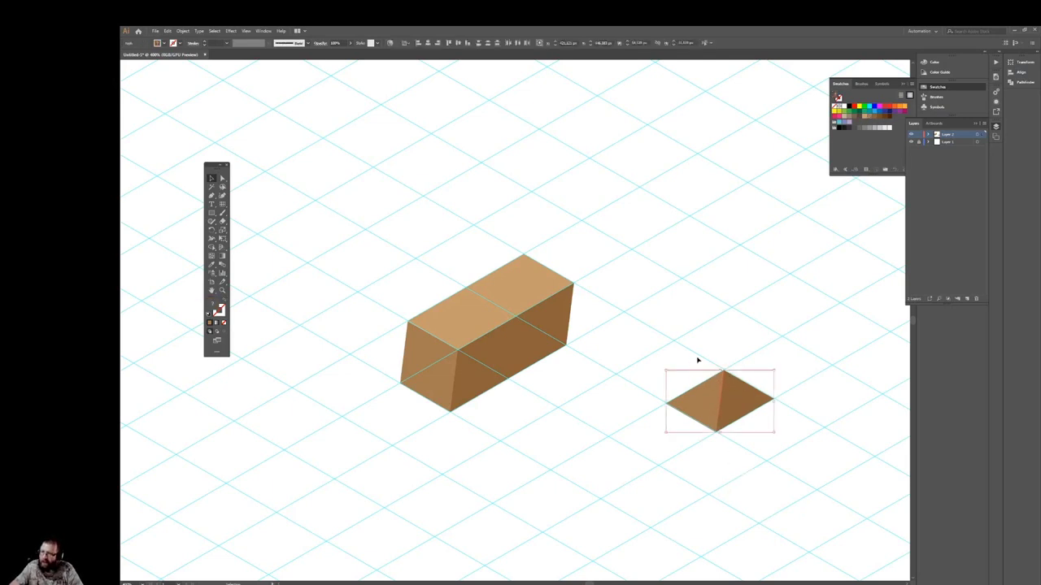
pyautogui.press('a')
pyautogui.click(726, 367)
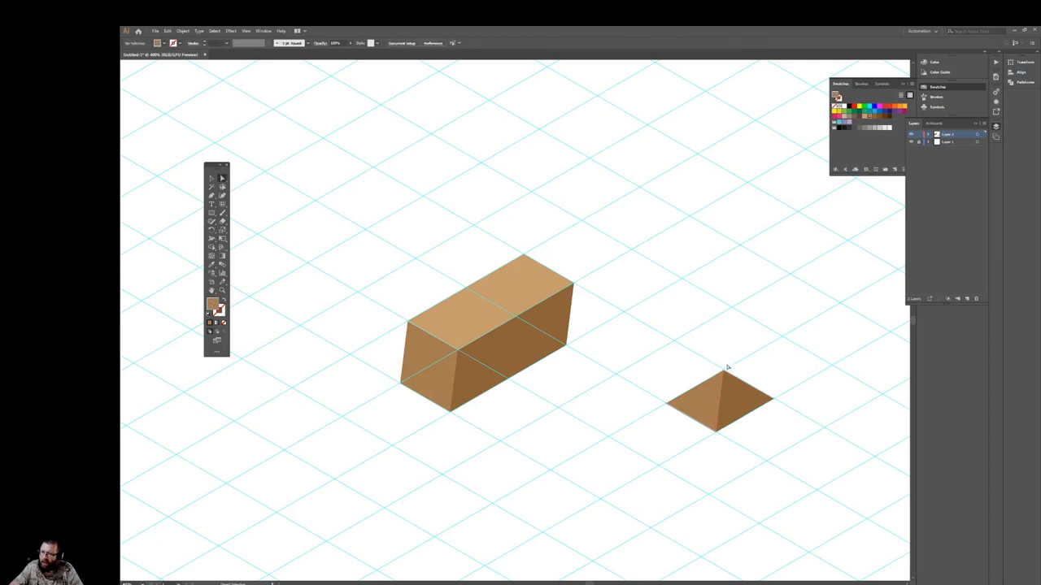
pyautogui.click(717, 376)
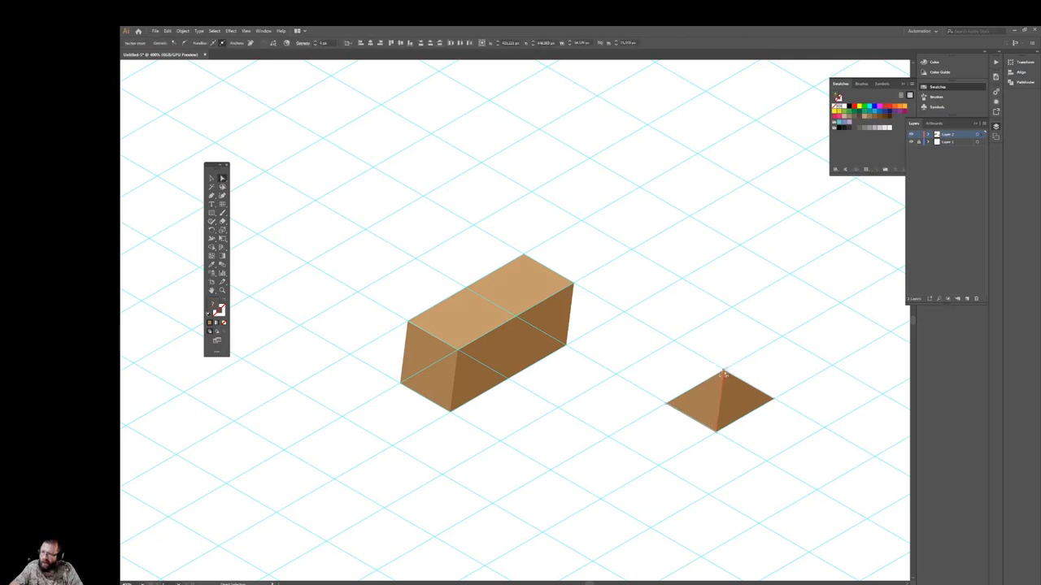
pyautogui.moveTo(723, 375); pyautogui.dragTo(741, 245)
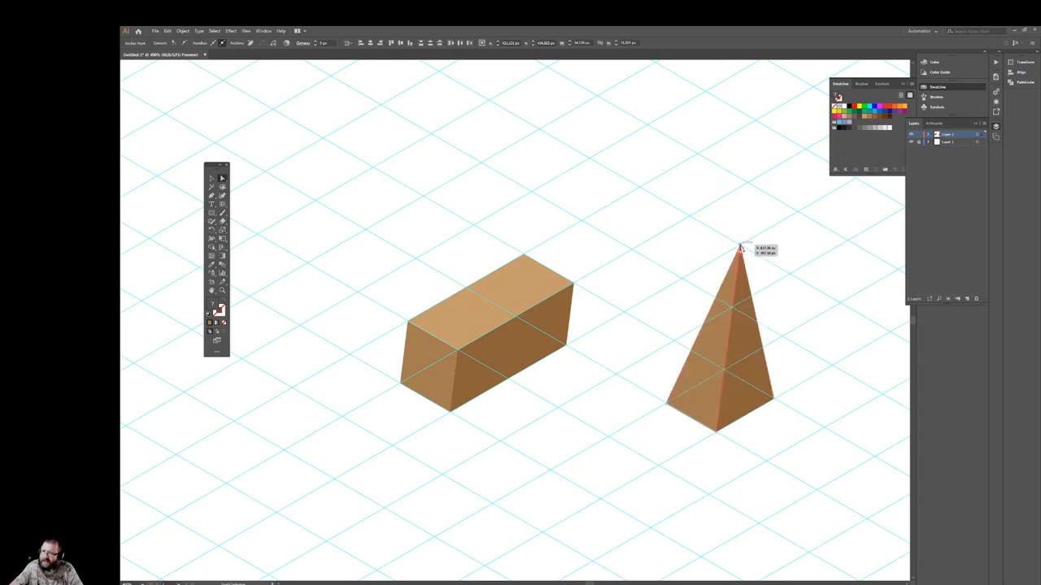
pyautogui.click(816, 425)
pyautogui.click(910, 143)
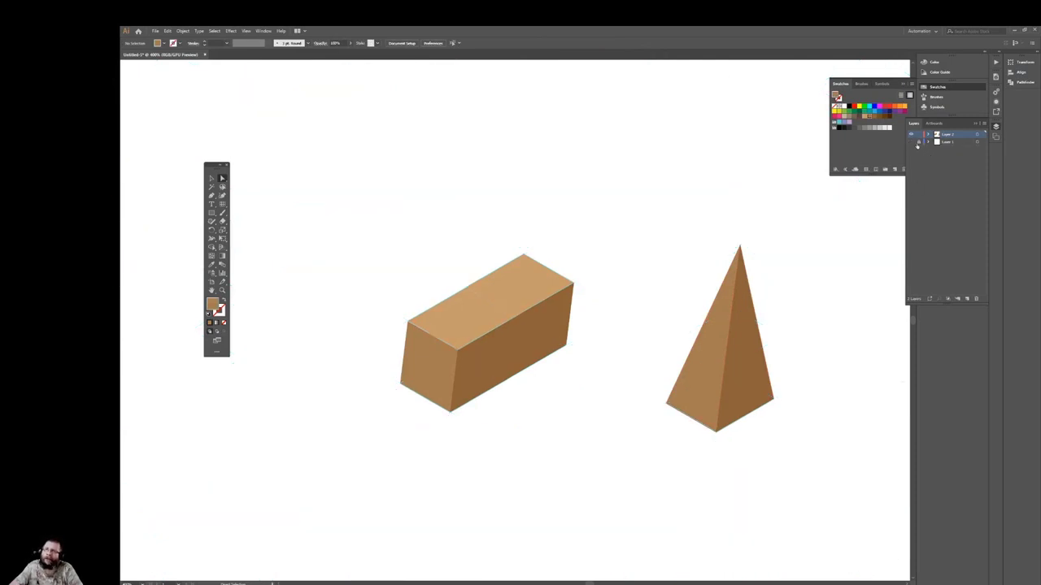
# Fill the pyramid faces with greyish-brown swatches, then show the grid and zoom out
pyautogui.click(708, 357)
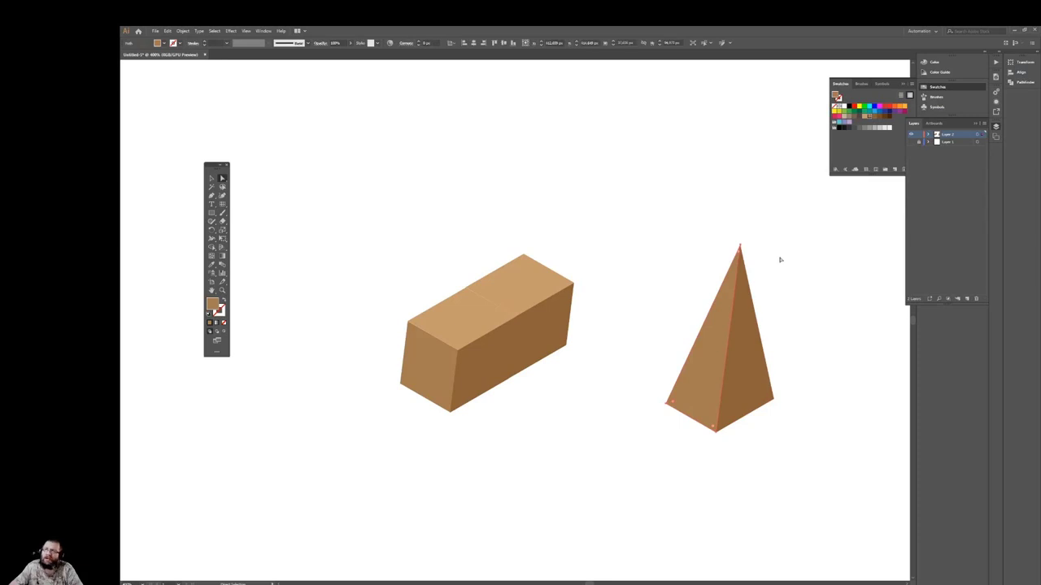
pyautogui.click(849, 118)
pyautogui.click(746, 332)
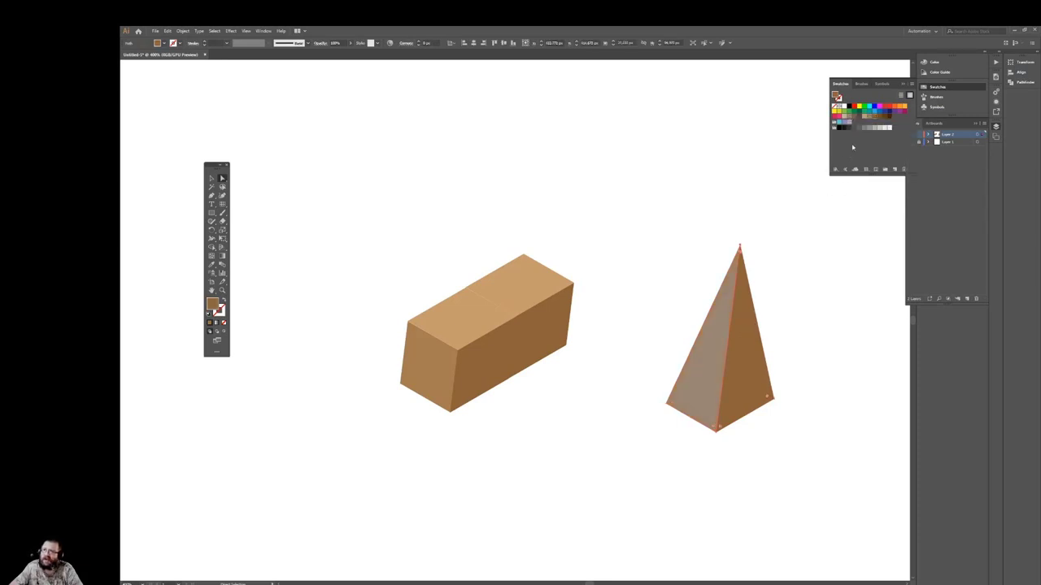
pyautogui.click(844, 349)
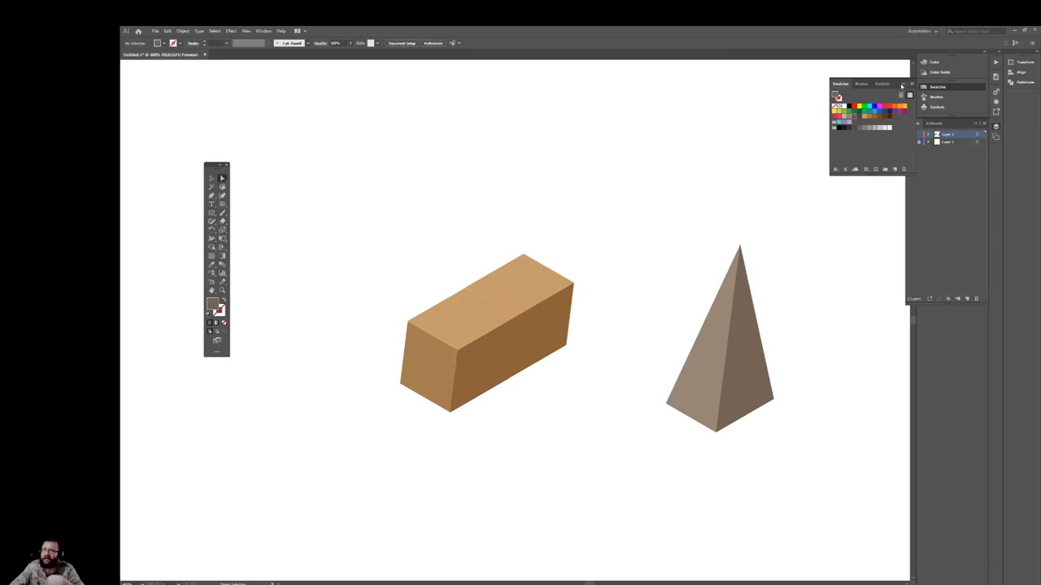
pyautogui.click(911, 142)
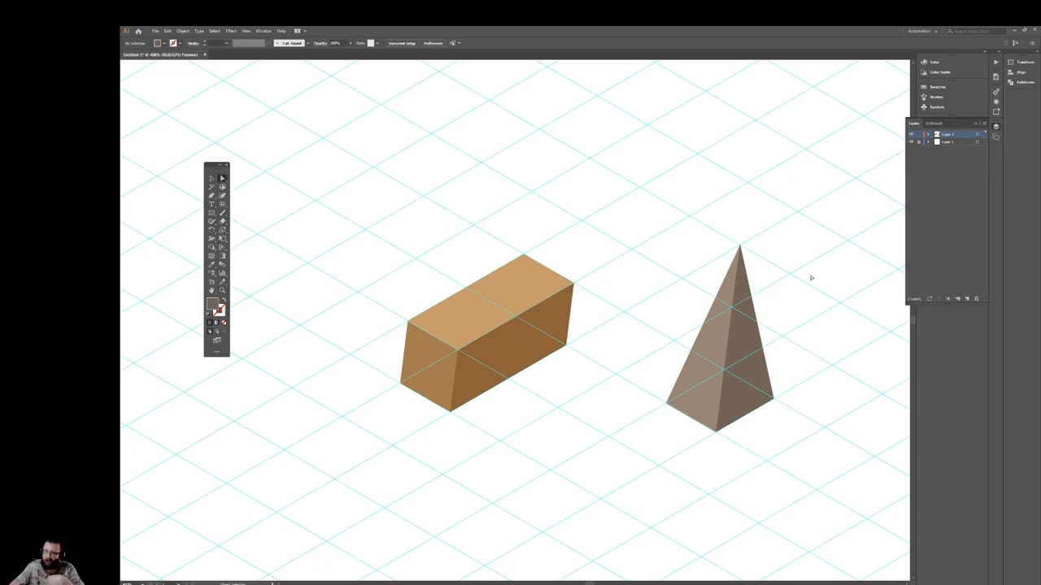
pyautogui.hotkey('ctrl', '-')
pyautogui.hotkey('ctrl', '-')
pyautogui.hotkey('ctrl', '-')
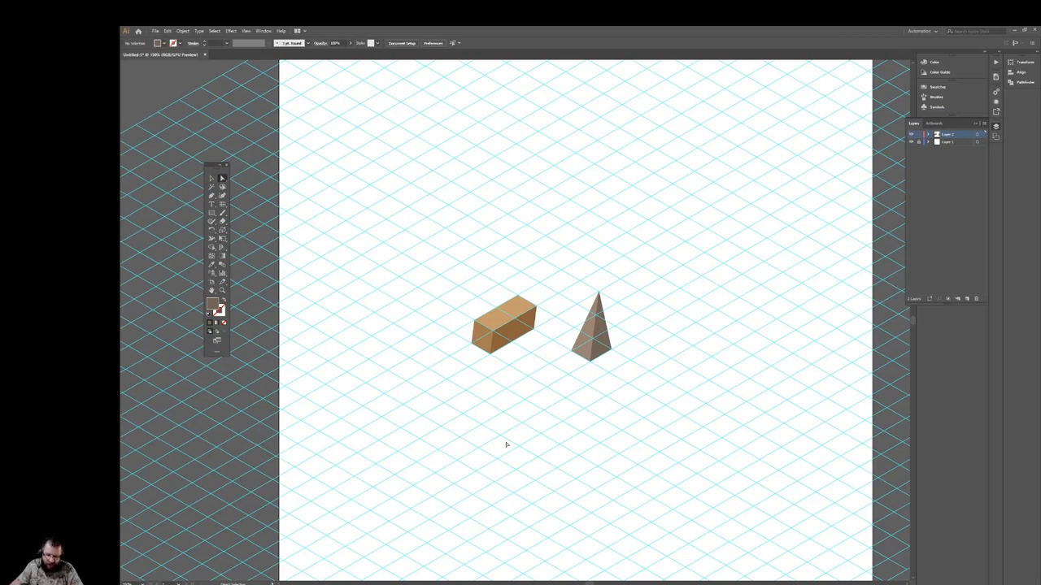
# Draw a diamond tile with the Pen tool, placing its four corners on the grid below the block
pyautogui.press('p')
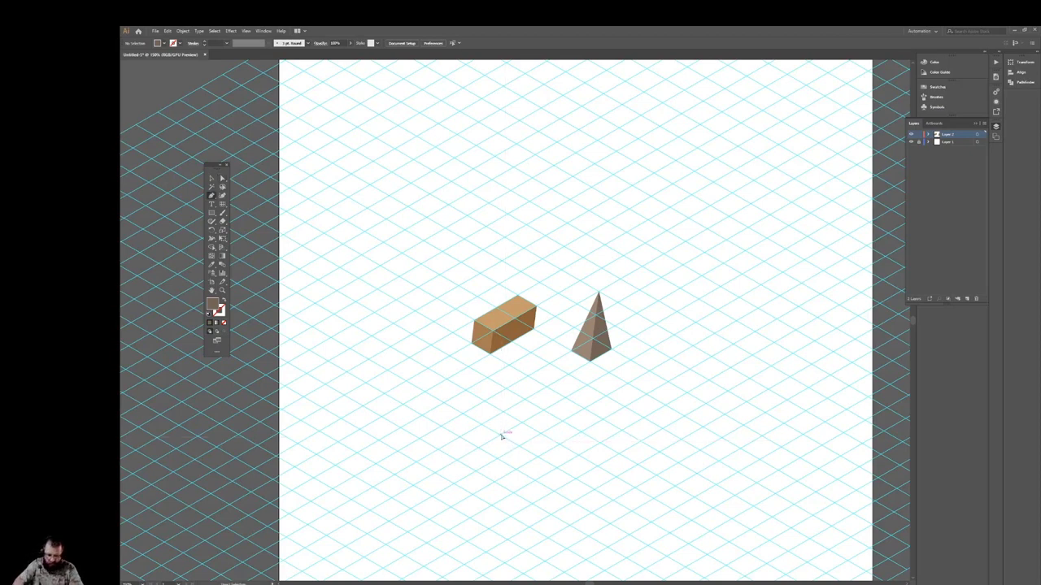
pyautogui.hotkey('ctrl', '+')
pyautogui.hotkey('ctrl', '+')
pyautogui.hotkey('ctrl', '+')
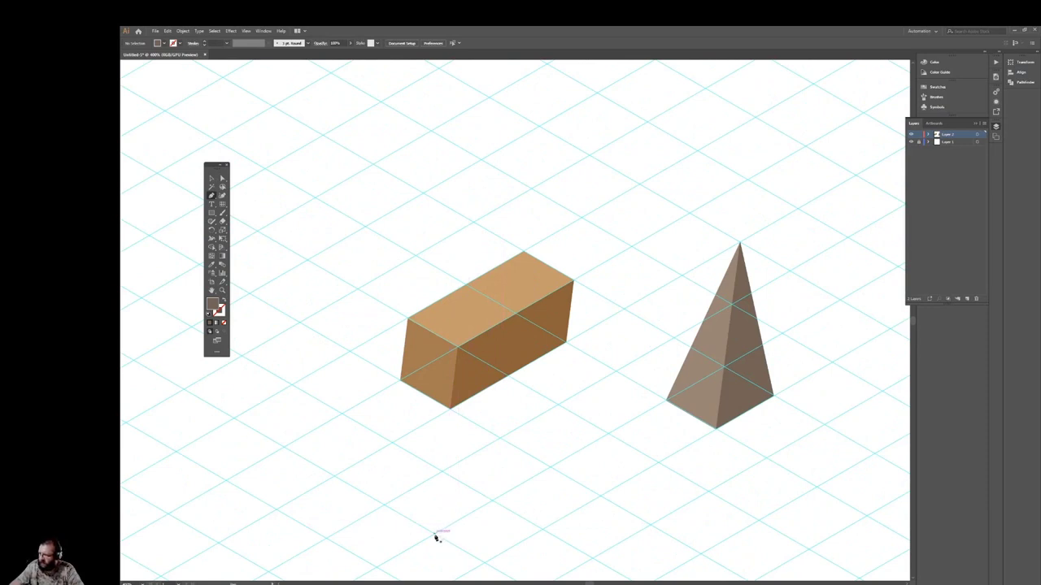
pyautogui.moveTo(435, 534); pyautogui.dragTo(485, 564)
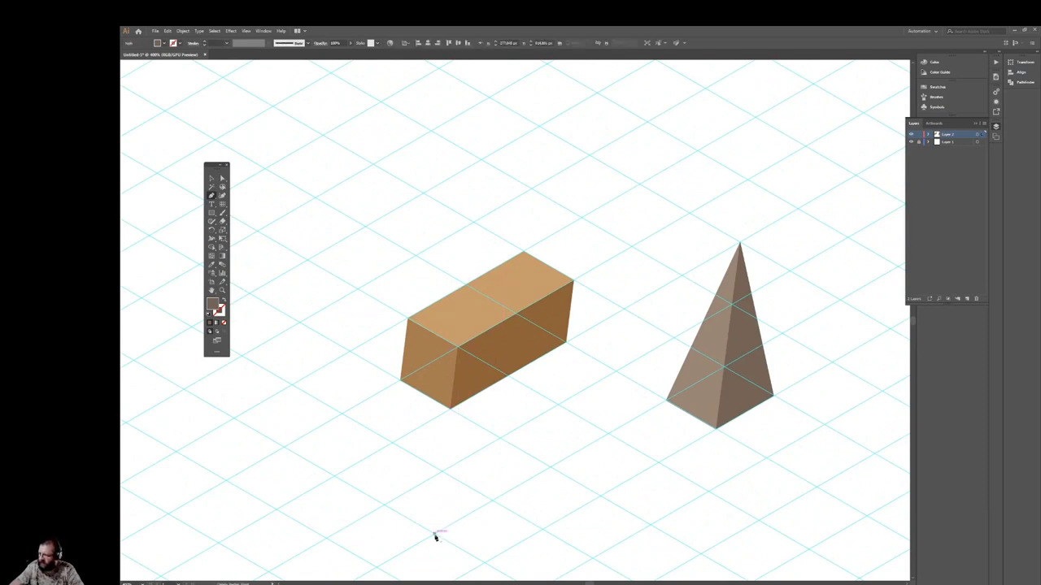
pyautogui.click(484, 562)
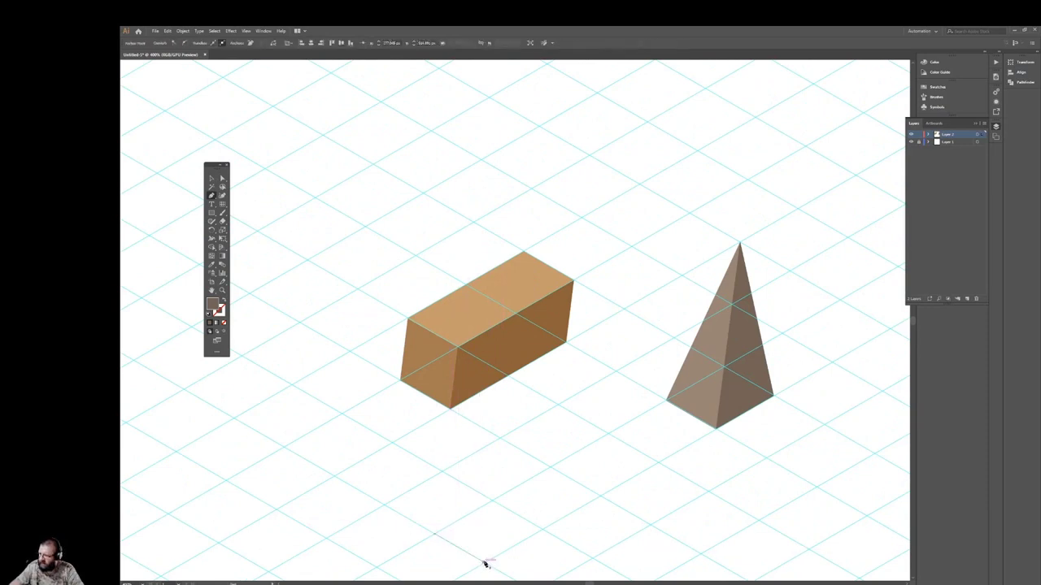
pyautogui.click(541, 530)
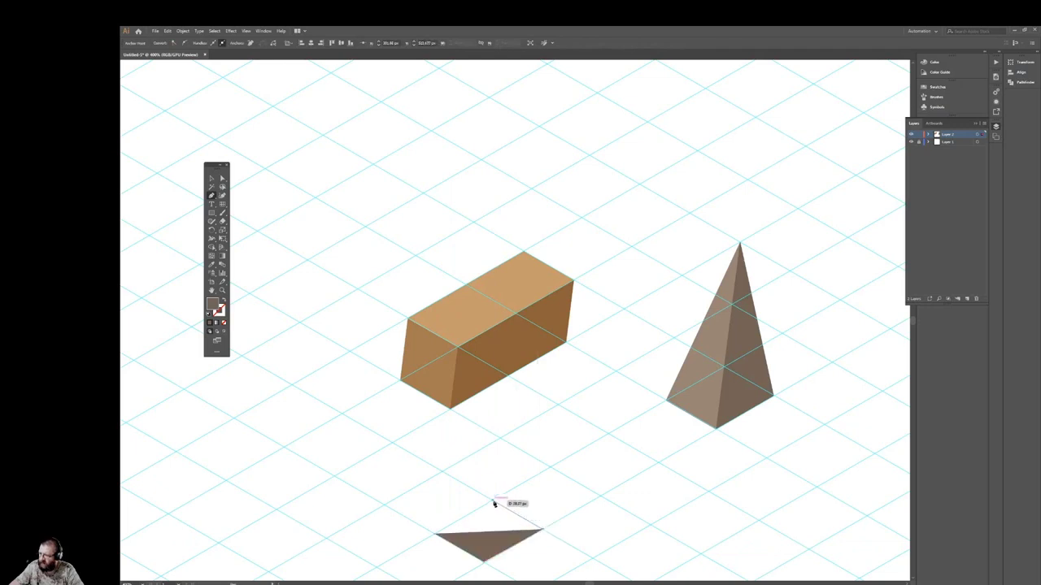
pyautogui.click(492, 501)
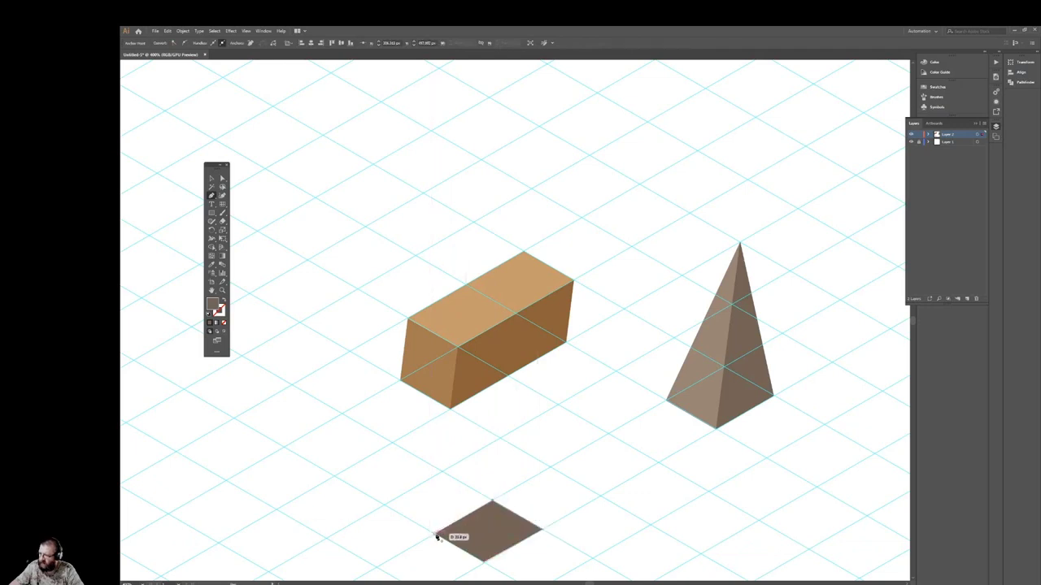
# Close the diamond tile path on its first anchor and return to the Selection tool
pyautogui.click(437, 536)
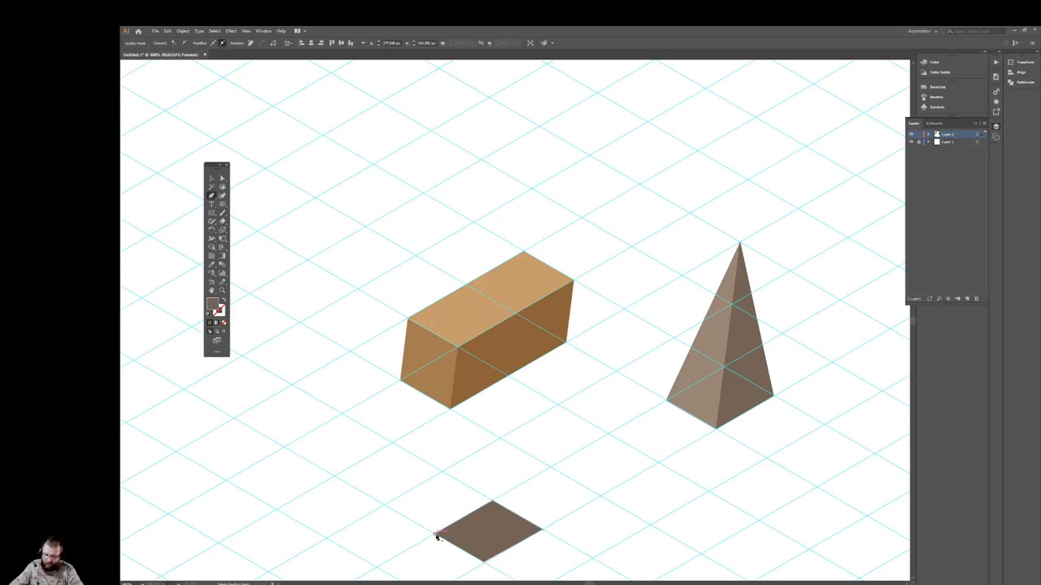
pyautogui.press('v')
pyautogui.scroll(-2, 484, 488)
pyautogui.scroll(-2, 484, 486)
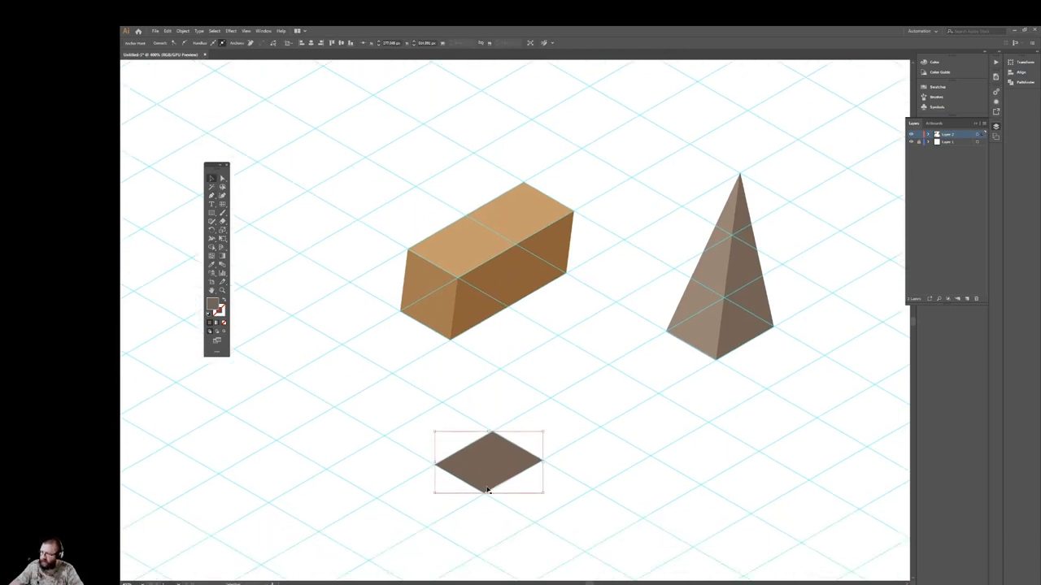
pyautogui.scroll(-2, 492, 476)
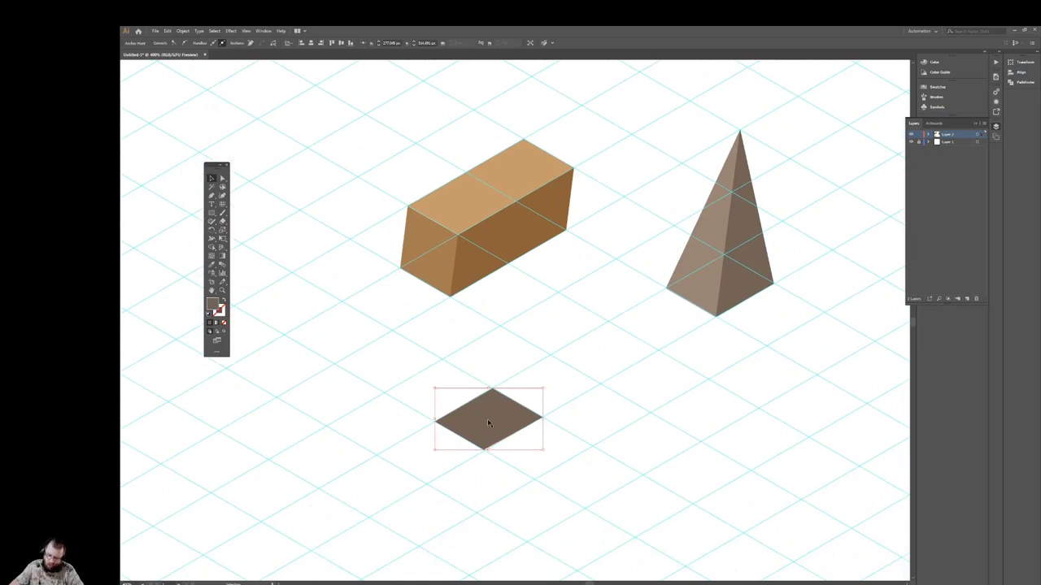
# Duplicate the tile to the right and again above the pair, making three fitted tiles
pyautogui.moveTo(488, 423); pyautogui.dragTo(596, 419)
pyautogui.click(614, 478)
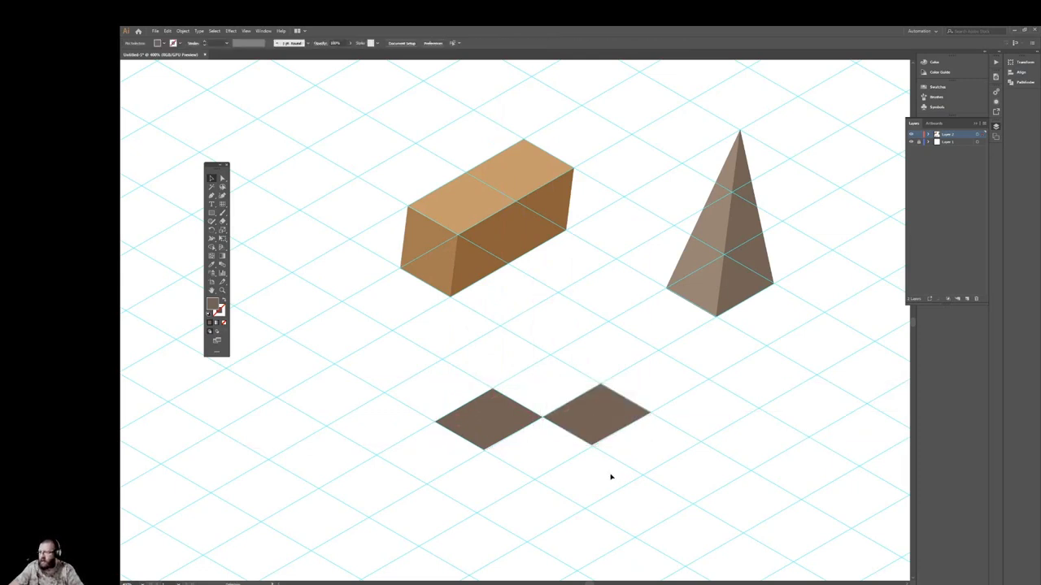
pyautogui.click(492, 423)
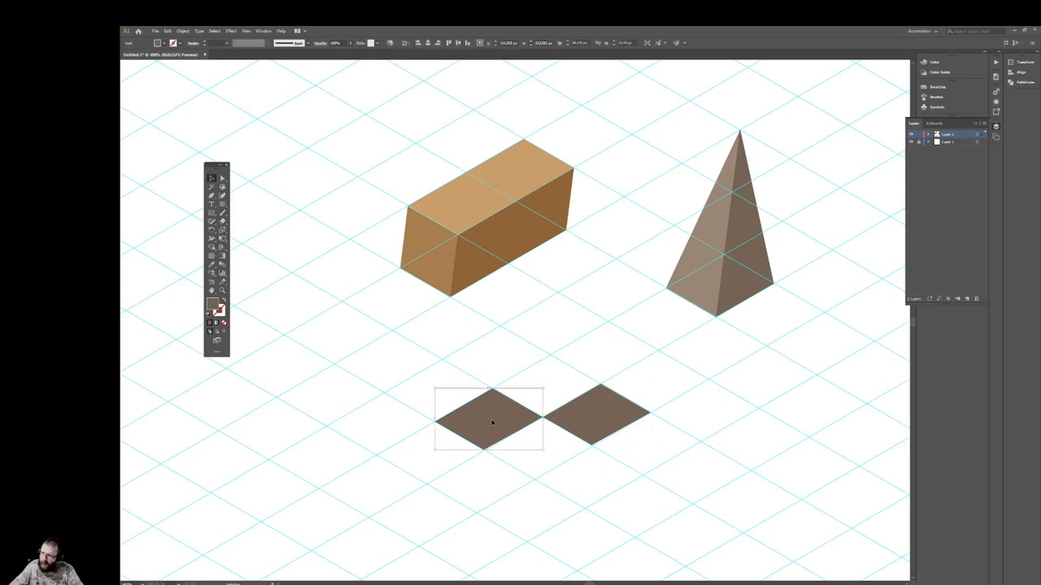
pyautogui.moveTo(492, 422); pyautogui.dragTo(500, 361)
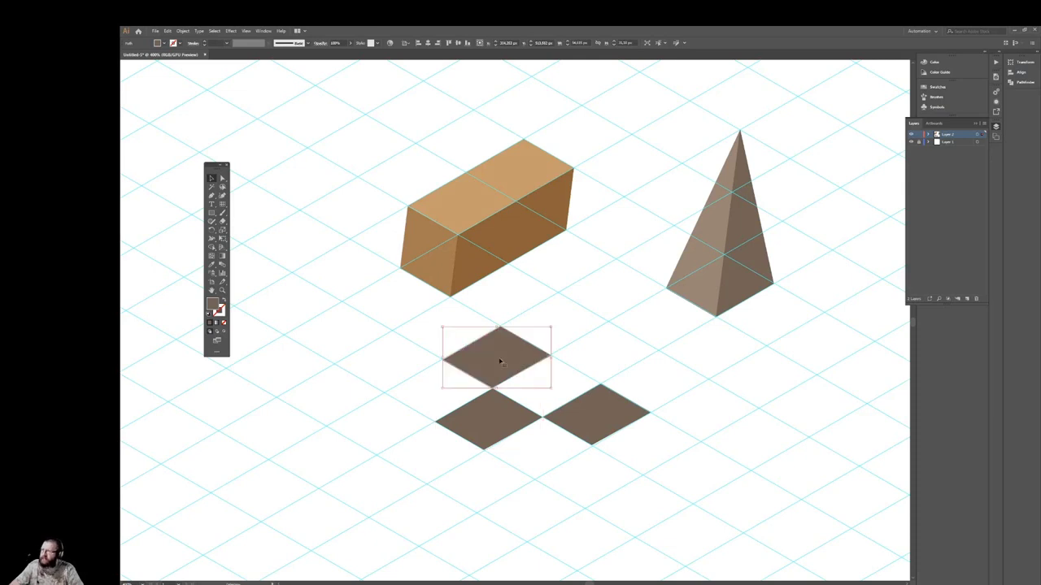
pyautogui.click(567, 496)
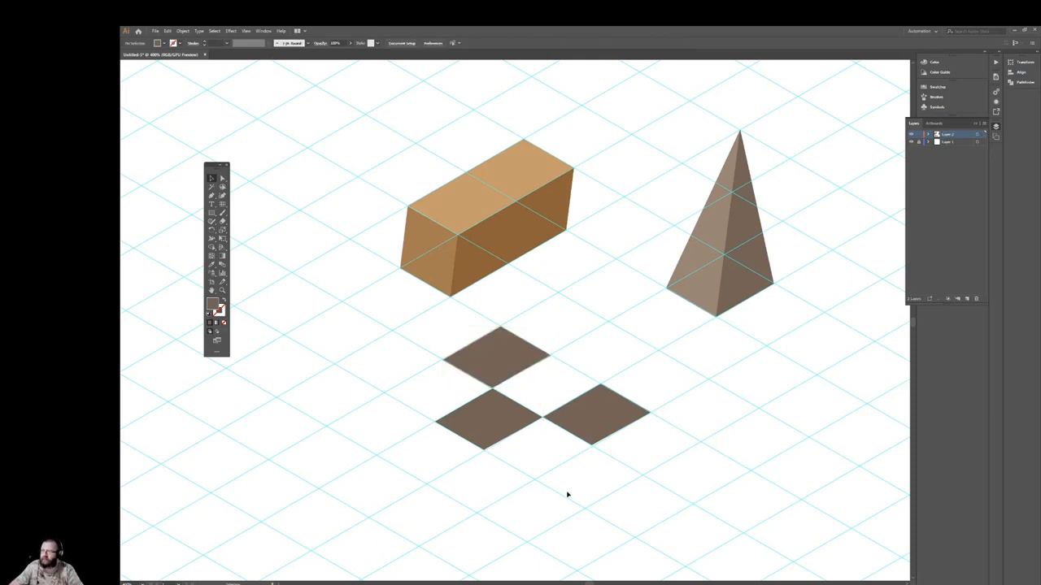
# Fit the artboard in the window and toggle the grid layer off and back on
pyautogui.scroll(-1, 568, 494)
pyautogui.scroll(1, 568, 495)
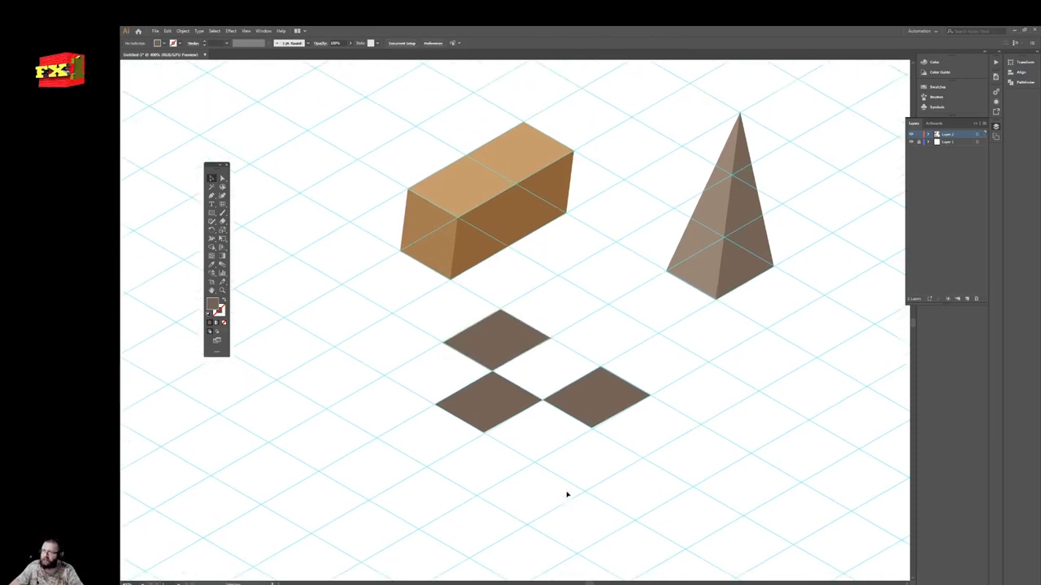
pyautogui.scroll(2, 567, 494)
pyautogui.scroll(2, 567, 494)
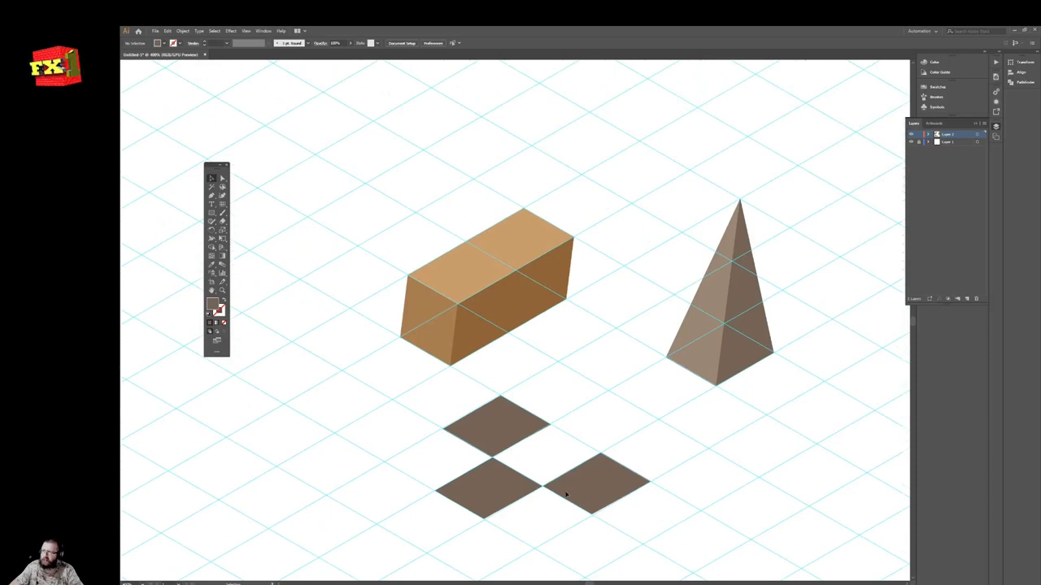
pyautogui.scroll(-1, 567, 495)
pyautogui.hotkey('ctrl', '0')
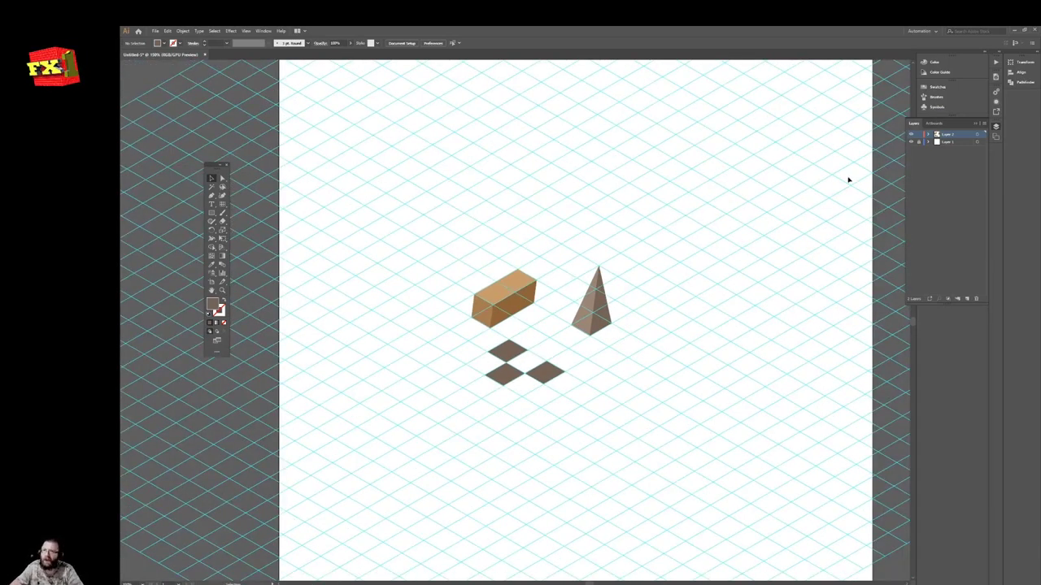
pyautogui.click(911, 142)
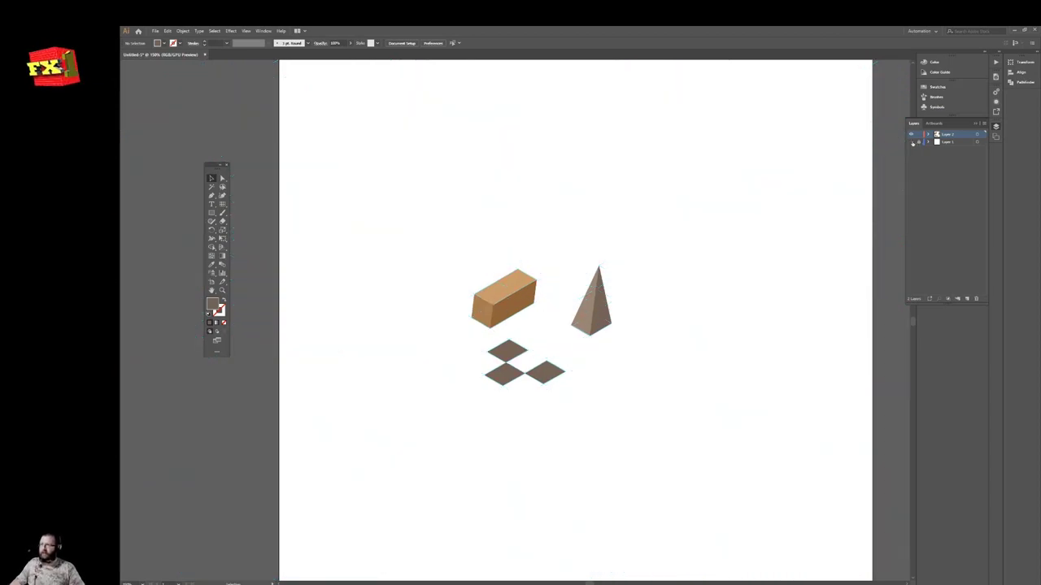
pyautogui.click(912, 142)
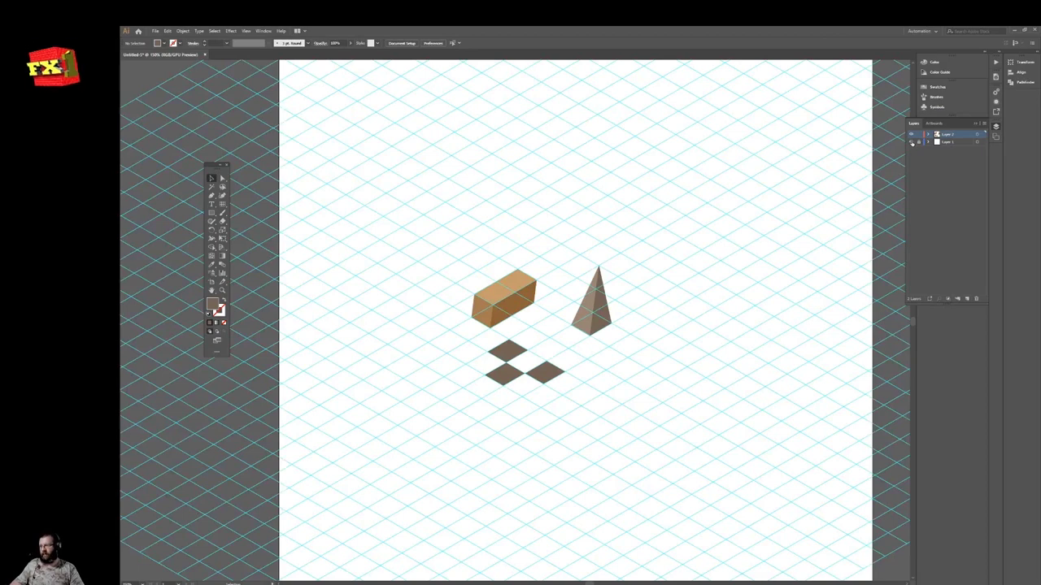
# Alt-drag copies of the tan block's two side faces down to the pyramid's base
pyautogui.click(498, 318)
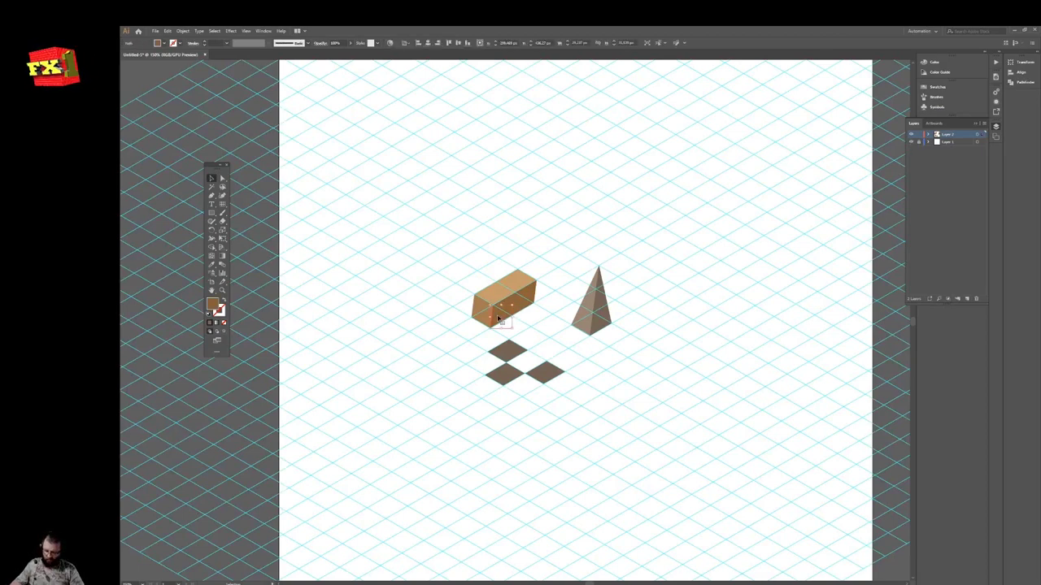
pyautogui.moveTo(498, 318)
pyautogui.mouseDown()
pyautogui.moveTo(589, 338)
pyautogui.moveTo(576, 339)
pyautogui.mouseUp()
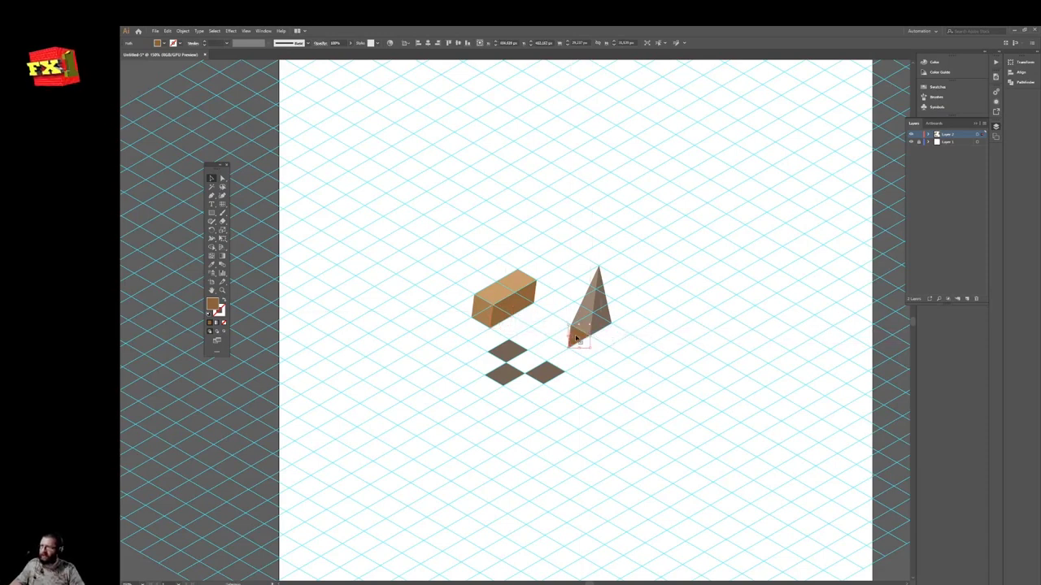
pyautogui.click(487, 321)
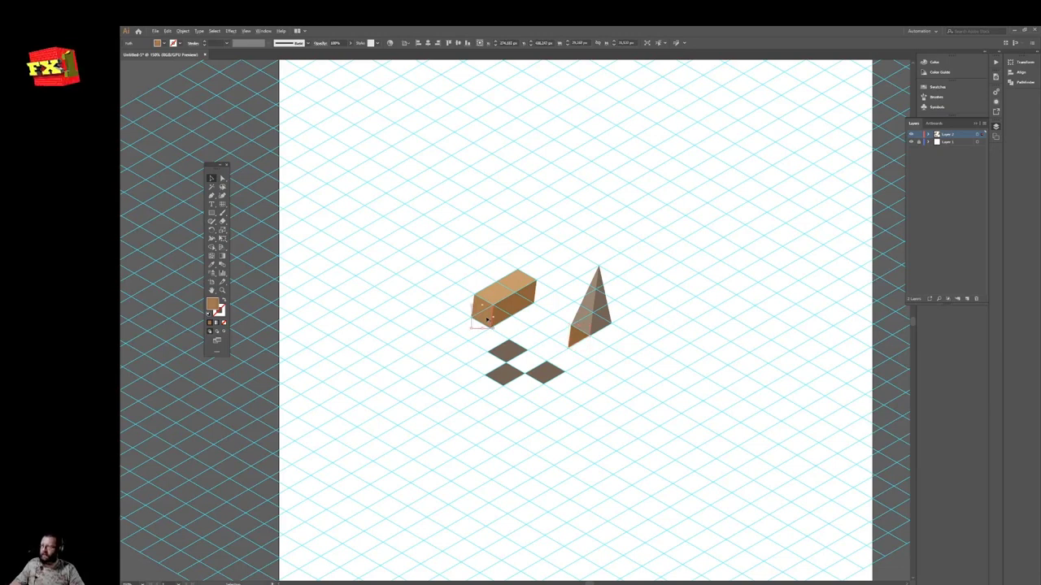
pyautogui.moveTo(487, 321); pyautogui.dragTo(583, 352)
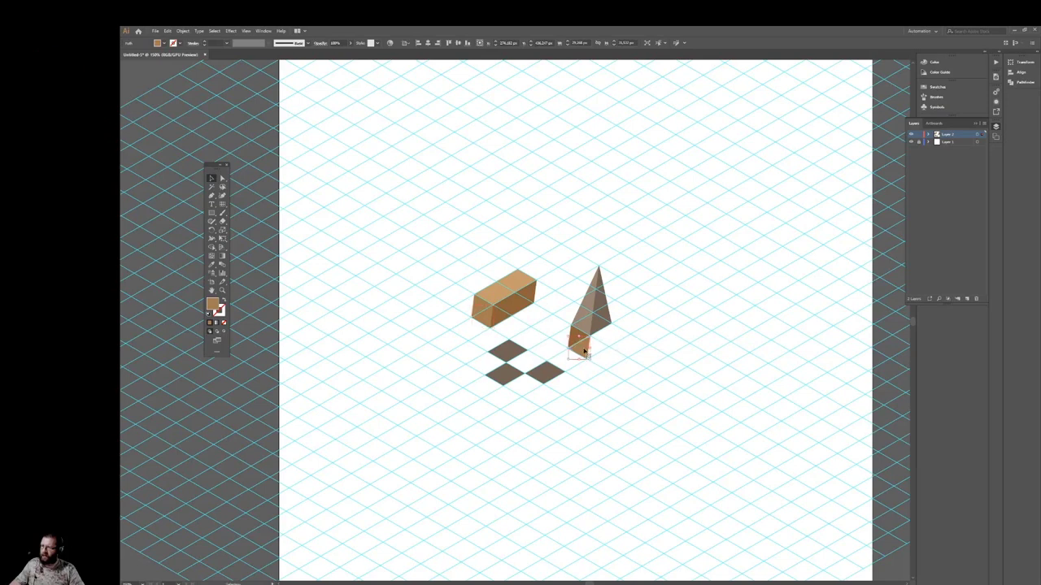
# Recolour the face at the pyramid base with the block's lighter orange using the Eyedropper
pyautogui.click(585, 425)
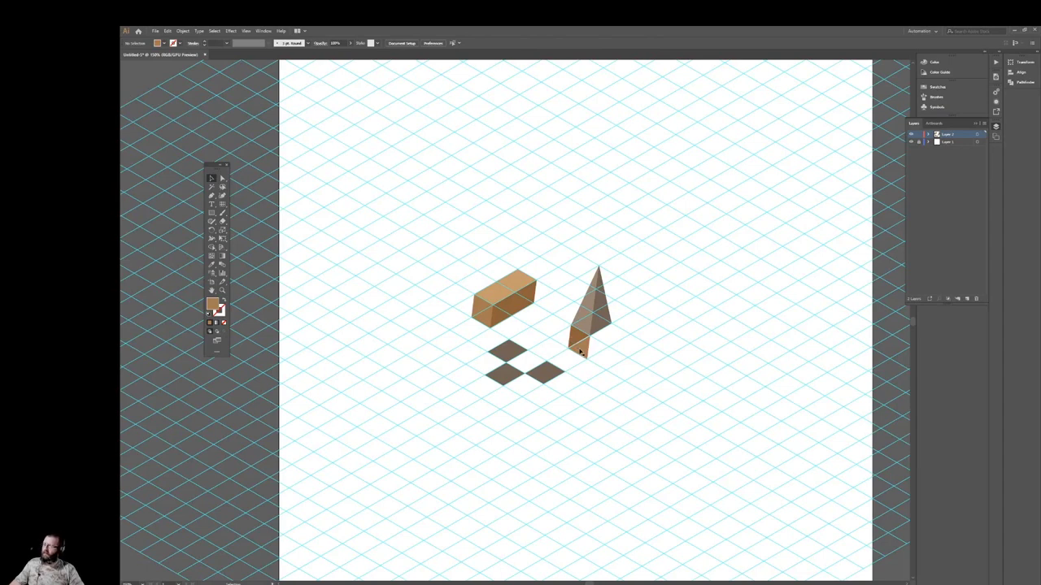
pyautogui.click(575, 345)
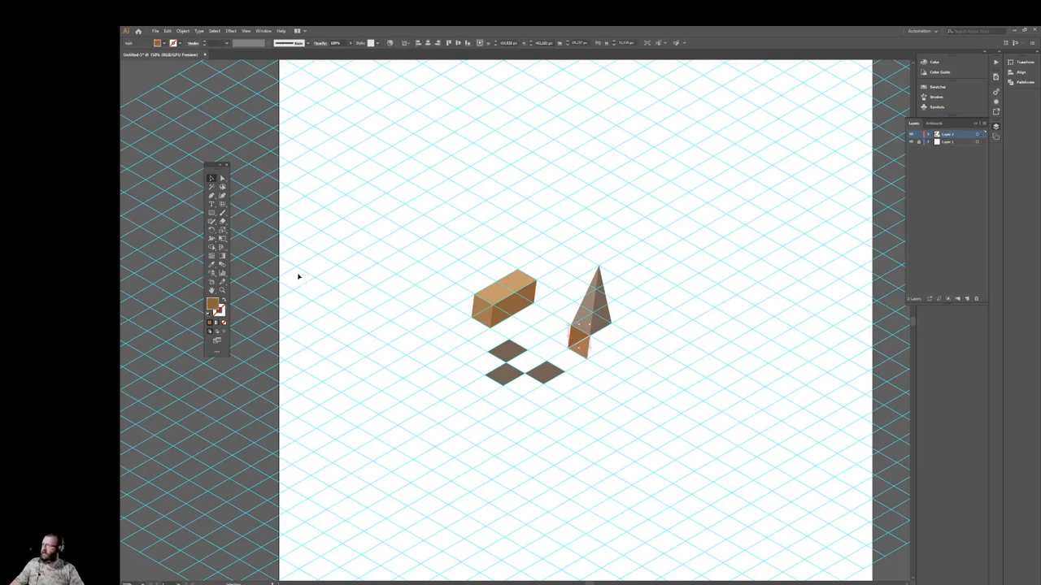
pyautogui.click(212, 265)
pyautogui.click(504, 308)
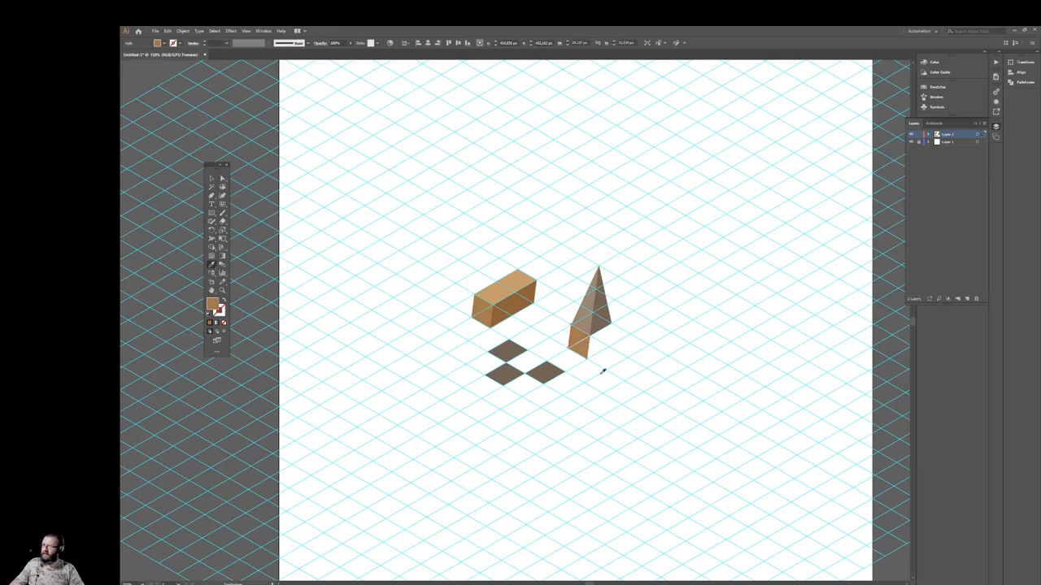
pyautogui.press('v')
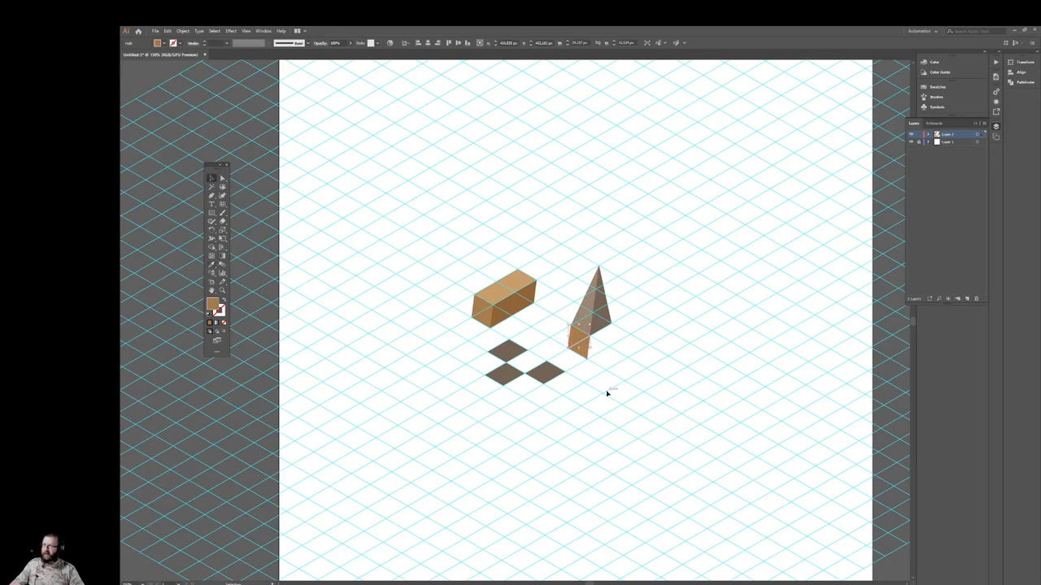
# Move the orange face below the pyramid down to extend the column toward the floor tiles
pyautogui.click(606, 393)
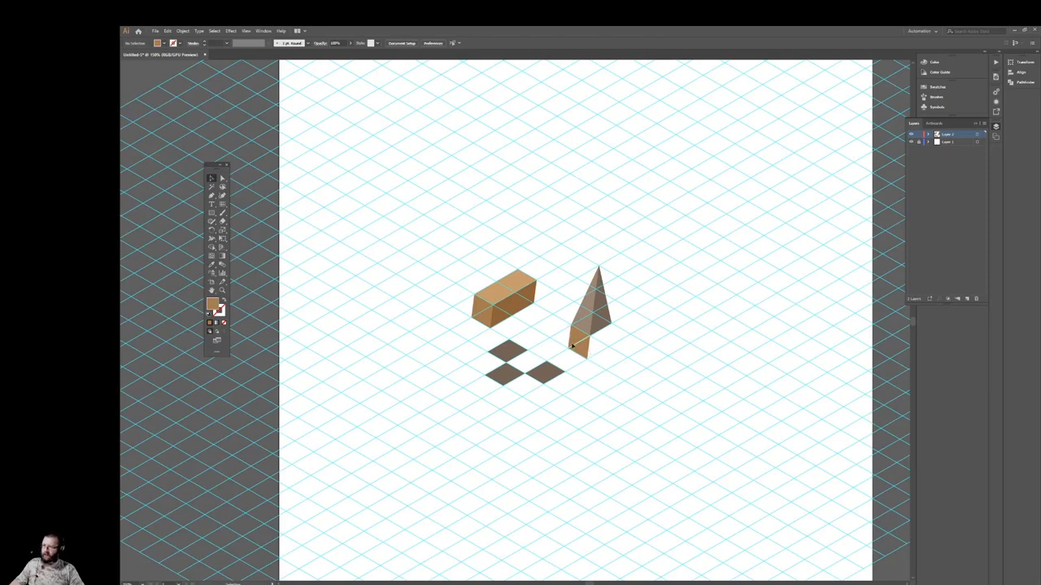
pyautogui.click(584, 355)
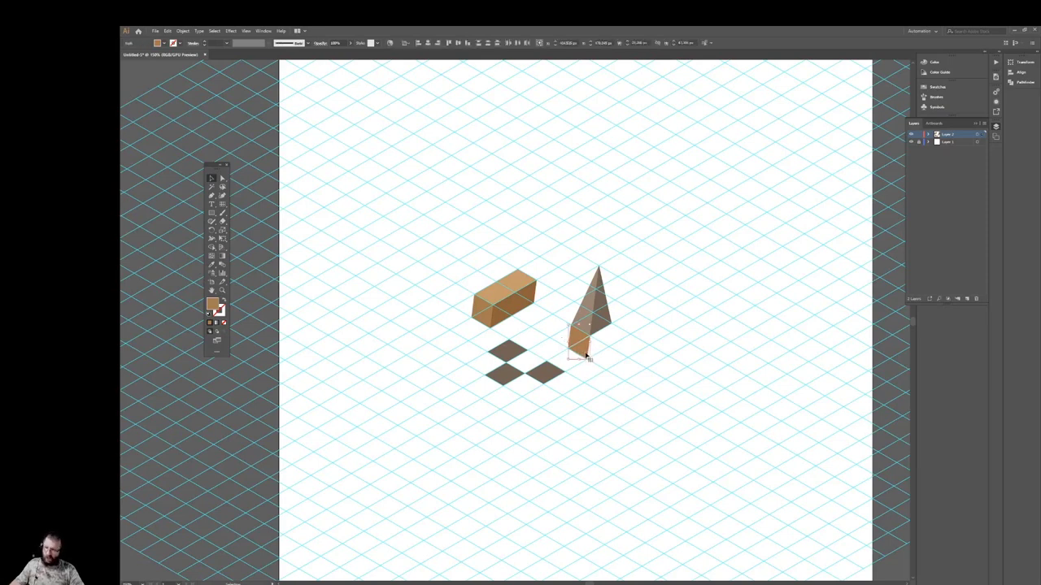
pyautogui.moveTo(584, 355); pyautogui.dragTo(579, 376)
pyautogui.click(603, 430)
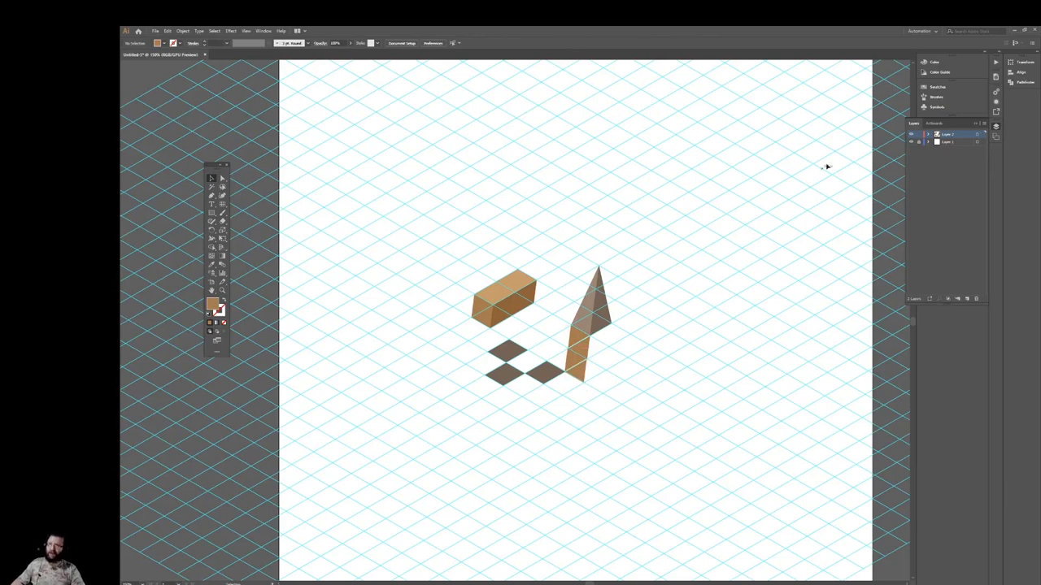
# Zoom in and nudge the column's middle parallelogram up to close the gap
pyautogui.click(912, 142)
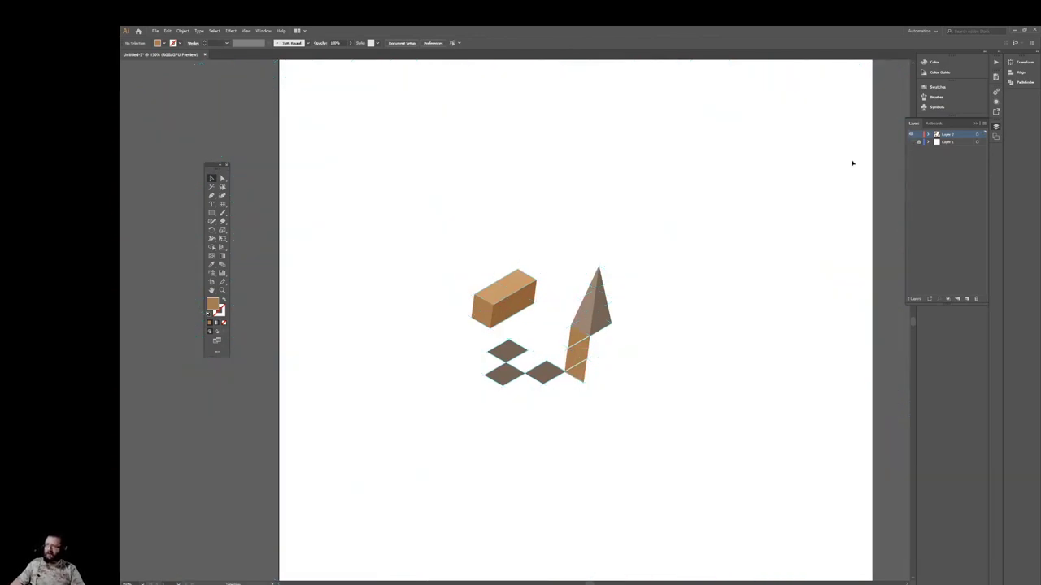
pyautogui.click(911, 142)
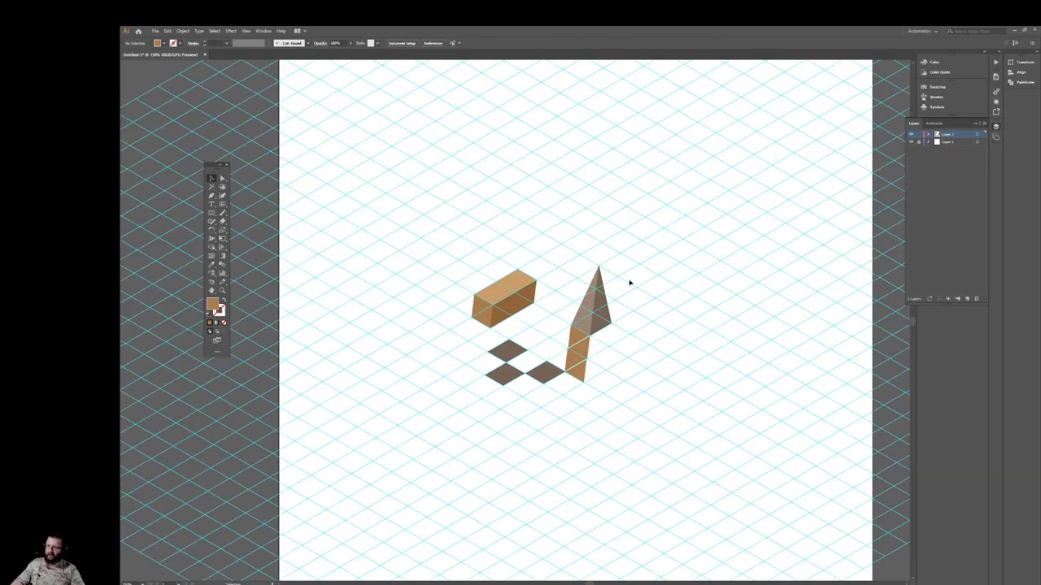
pyautogui.hotkey('ctrl', '+')
pyautogui.hotkey('ctrl', '+')
pyautogui.hotkey('ctrl', '+')
pyautogui.hotkey('ctrl', '+')
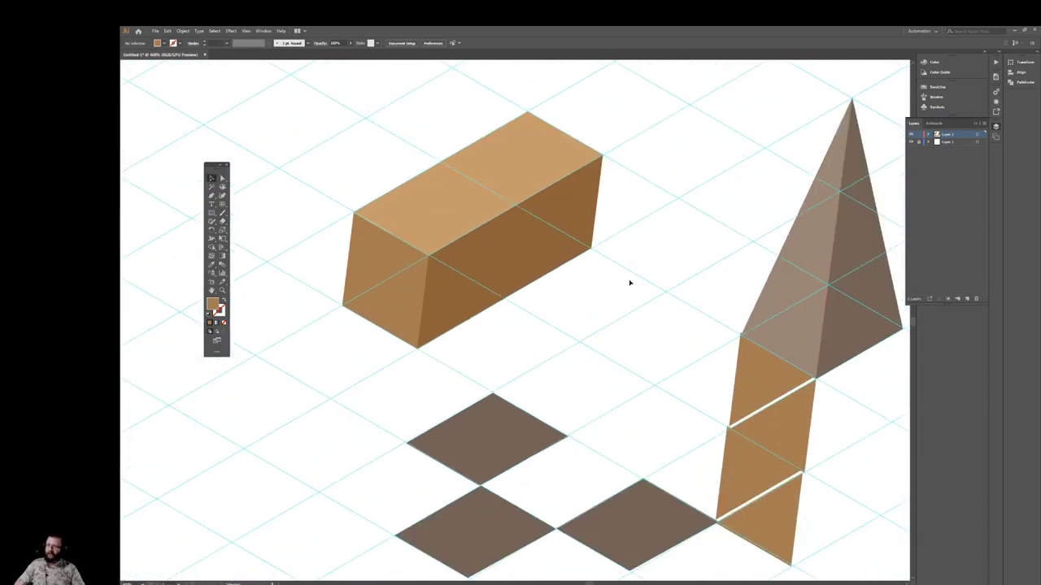
pyautogui.click(789, 428)
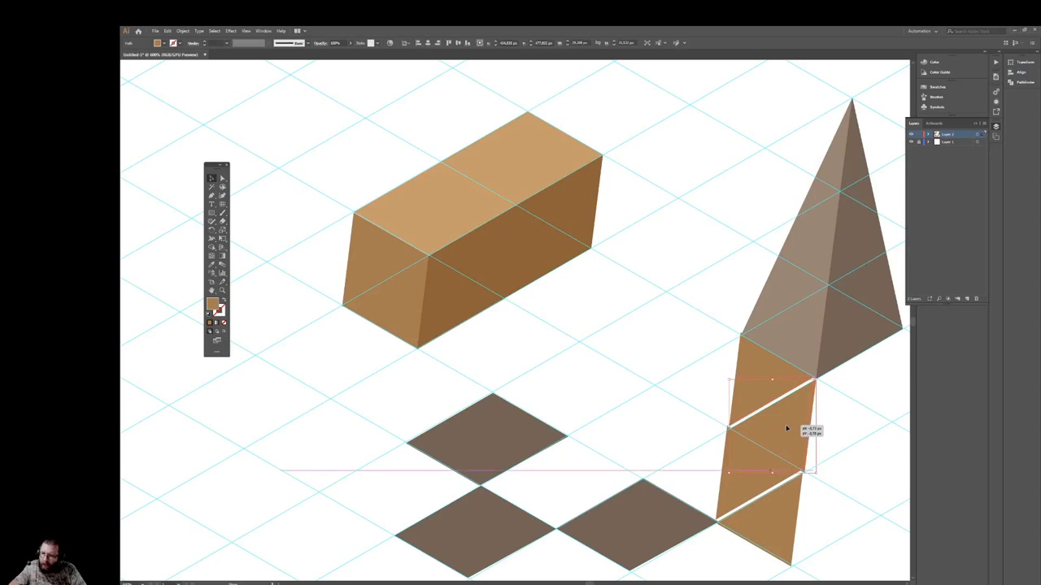
pyautogui.moveTo(787, 428); pyautogui.dragTo(786, 425)
pyautogui.click(831, 461)
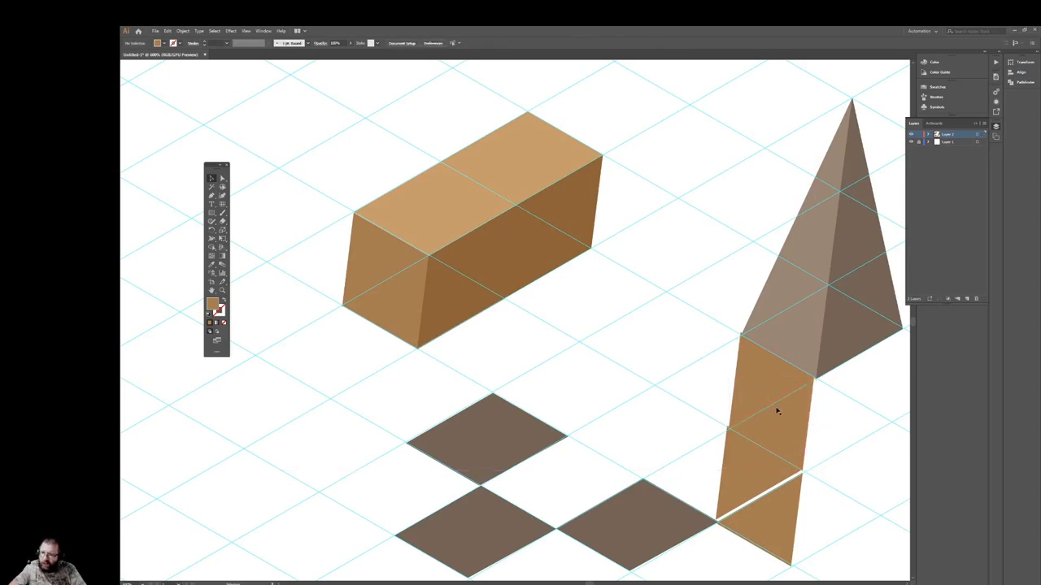
# Move the column parallelogram up against the pyramid base and align it
pyautogui.click(787, 419)
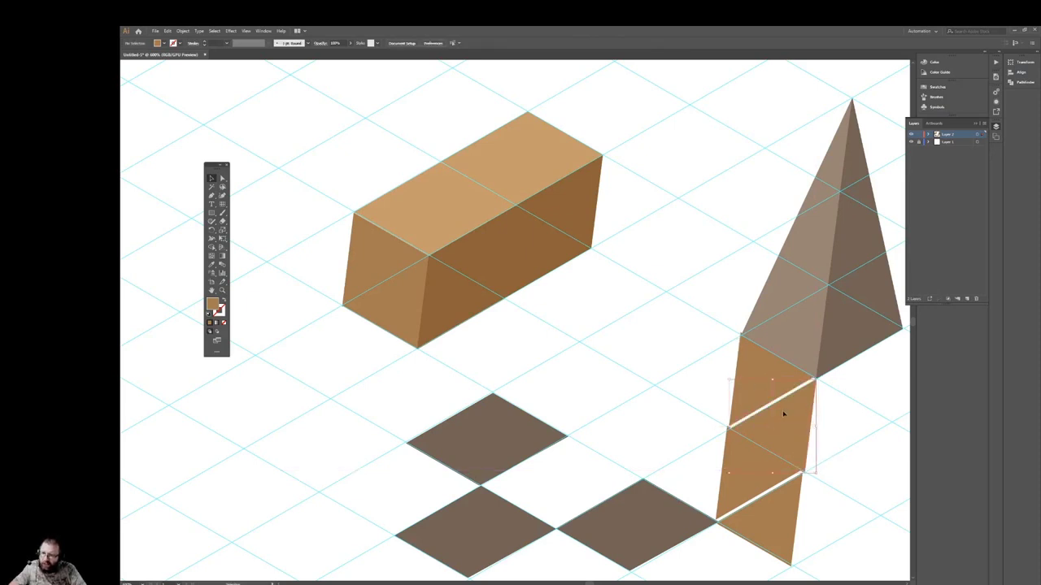
pyautogui.doubleClick(747, 363)
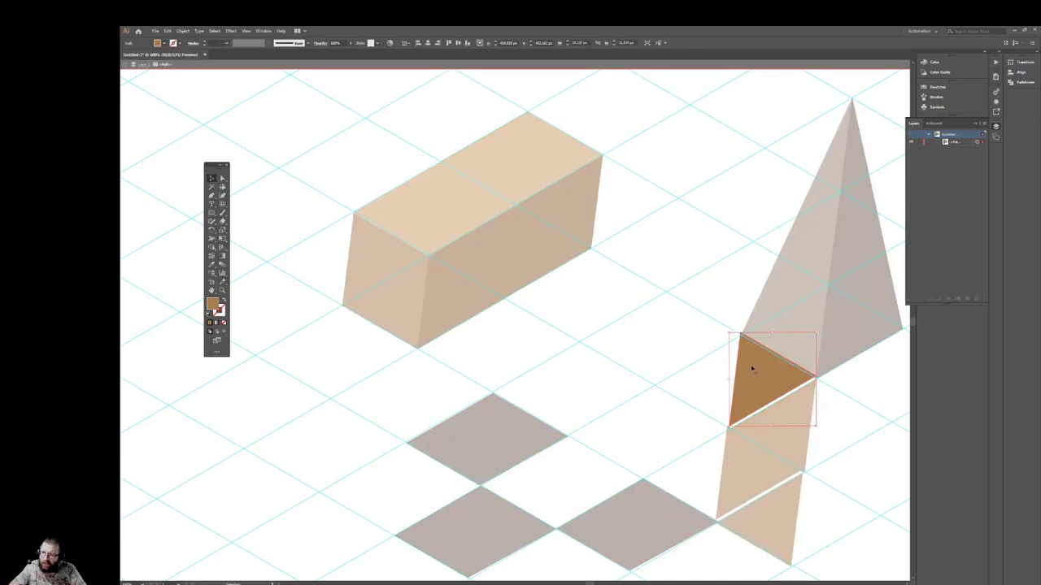
pyautogui.doubleClick(632, 337)
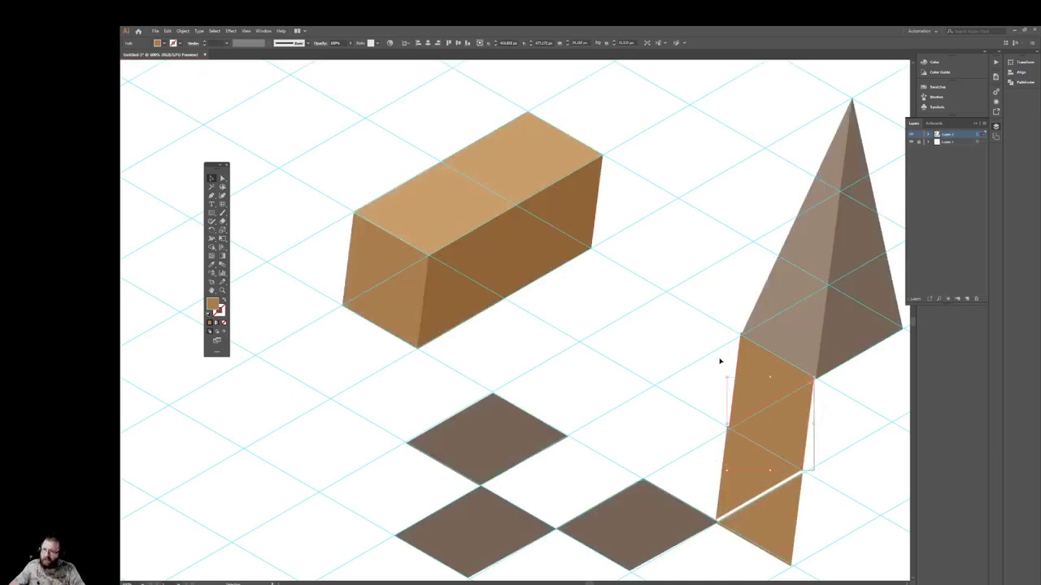
pyautogui.moveTo(748, 413); pyautogui.dragTo(751, 371)
pyautogui.moveTo(812, 405); pyautogui.dragTo(794, 413)
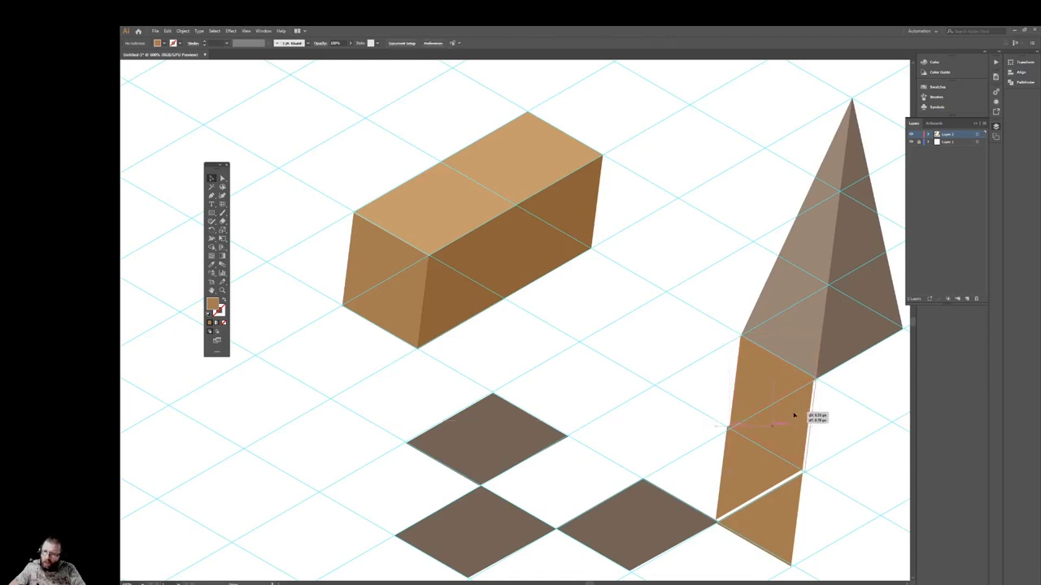
pyautogui.moveTo(795, 413); pyautogui.dragTo(797, 415)
# Slide the lower column piece up into place so no white gaps remain
pyautogui.scroll(-2, 840, 463)
pyautogui.scroll(-1, 840, 467)
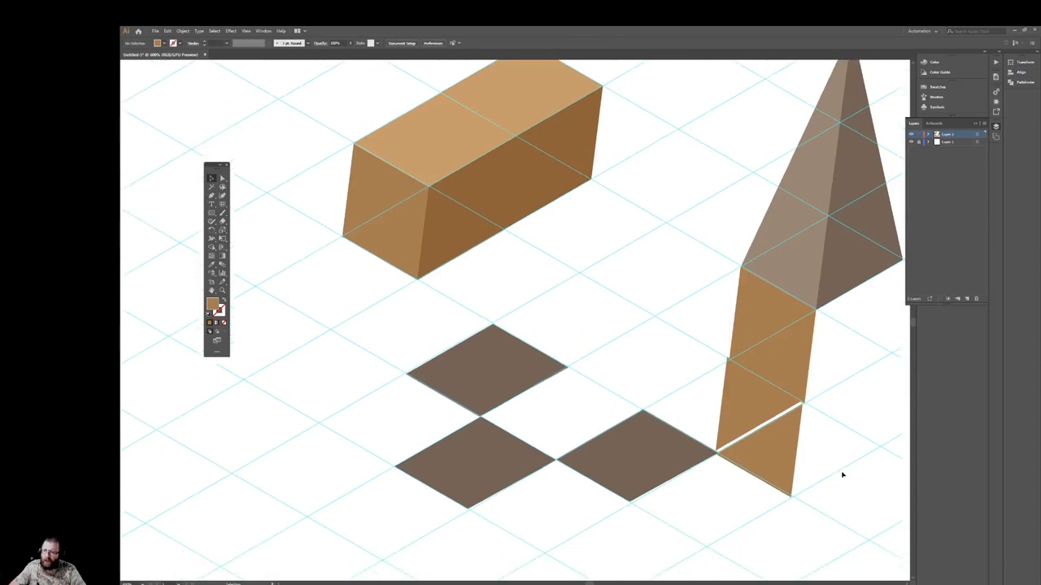
pyautogui.moveTo(775, 443); pyautogui.dragTo(785, 442)
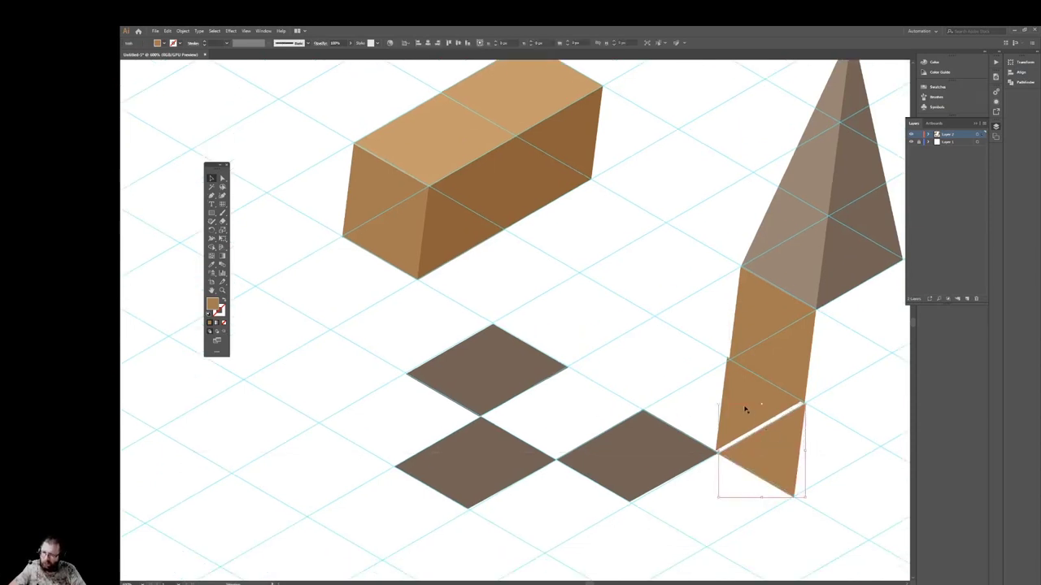
pyautogui.moveTo(740, 396); pyautogui.dragTo(745, 396)
pyautogui.click(820, 439)
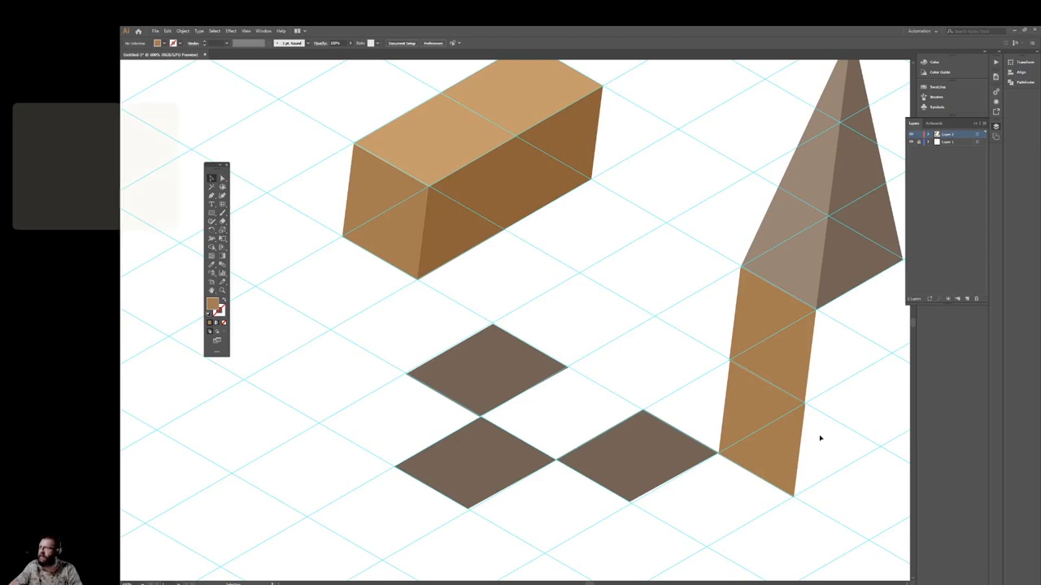
# Zoom out to view the tan block, pyramid on its orange column, and floor tiles together
pyautogui.hotkey('ctrl', '-')
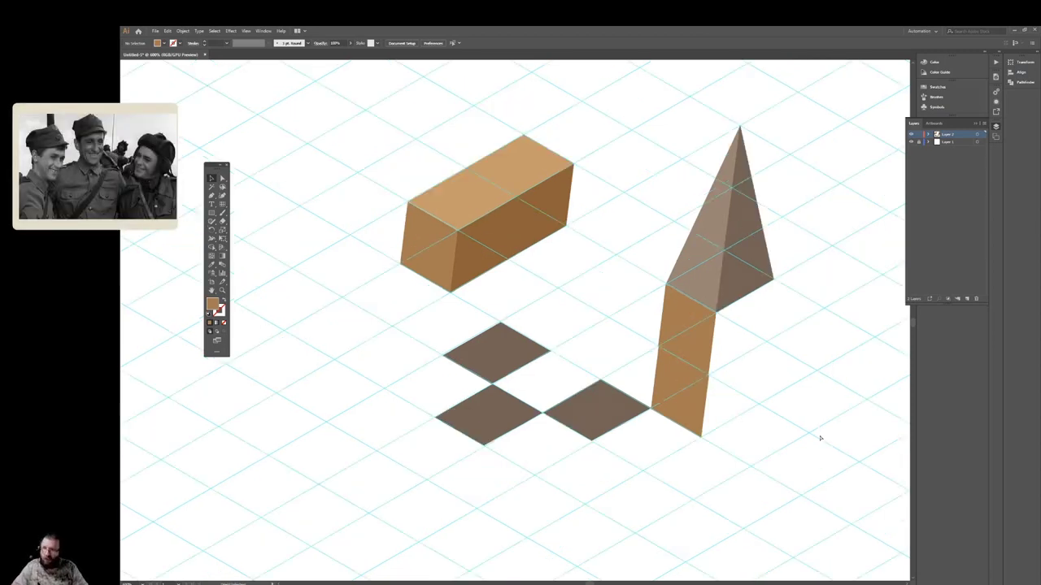
pyautogui.hotkey('ctrl', '-')
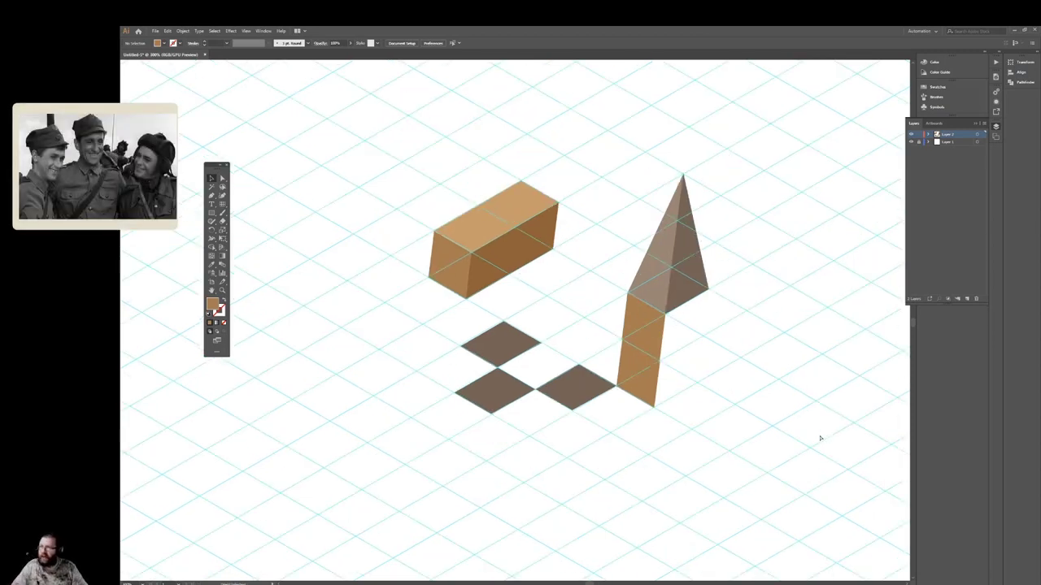
pyautogui.hotkey('ctrl', '-')
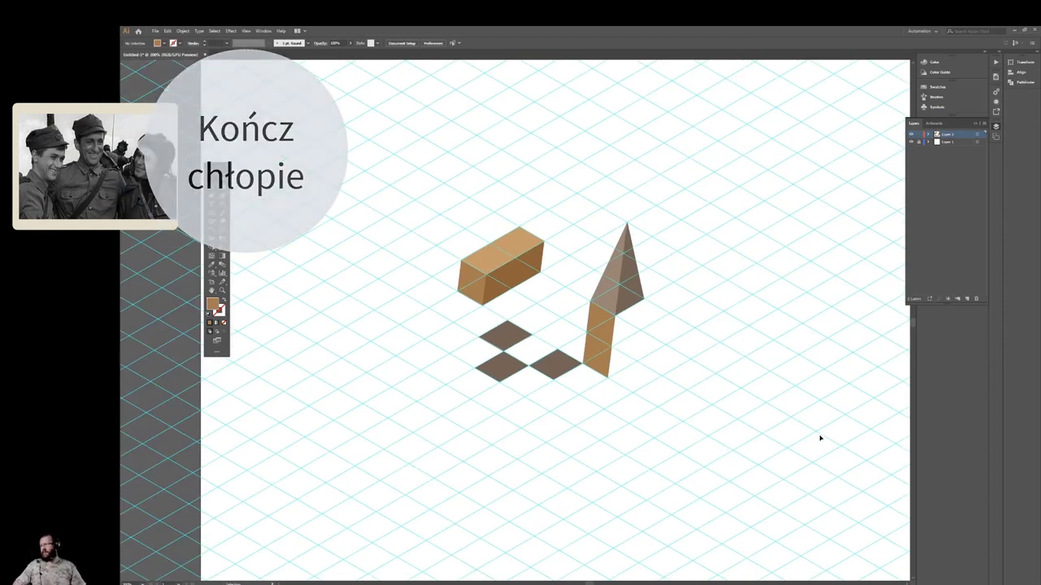